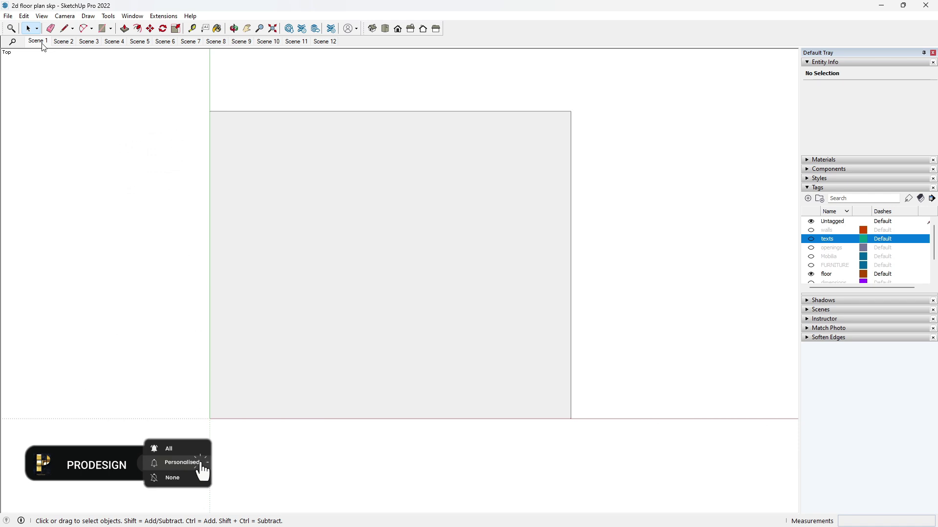
- Review the stages of the finished floor plan by viewing Scene 3 through Scene 12
left_click(89, 41)
left_click(122, 42)
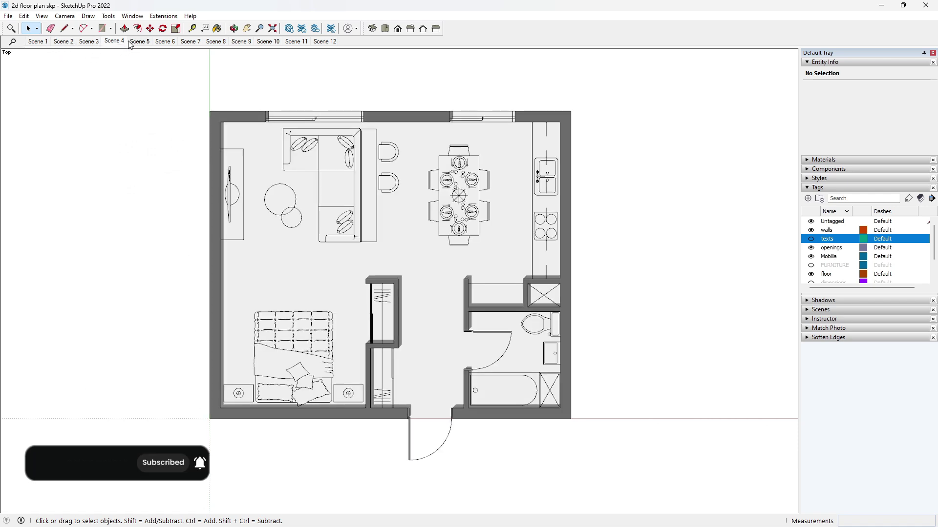
left_click(141, 42)
left_click(167, 42)
left_click(192, 42)
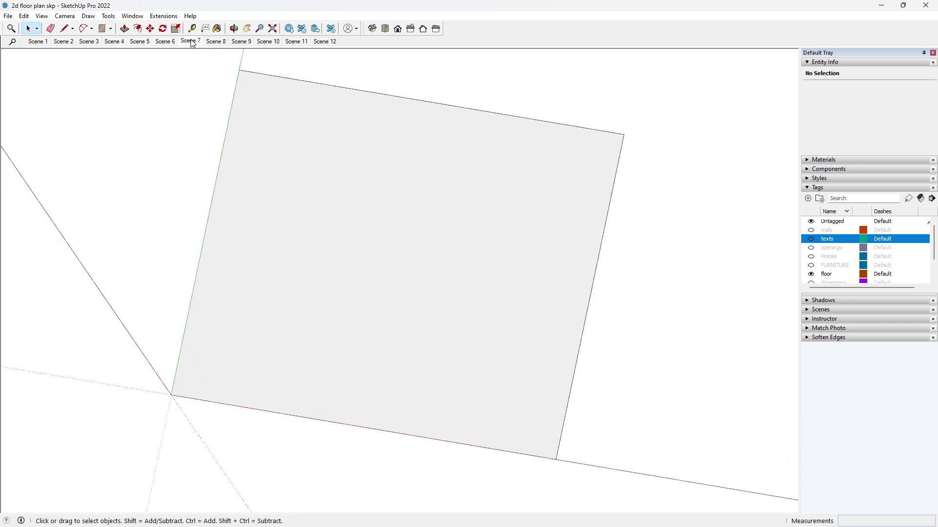
left_click(216, 42)
left_click(241, 42)
left_click(268, 42)
left_click(296, 42)
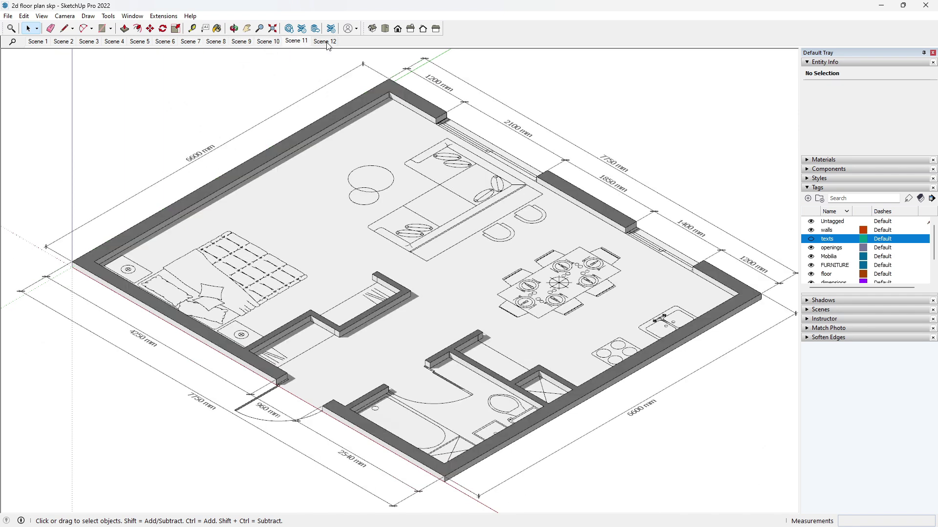
left_click(327, 42)
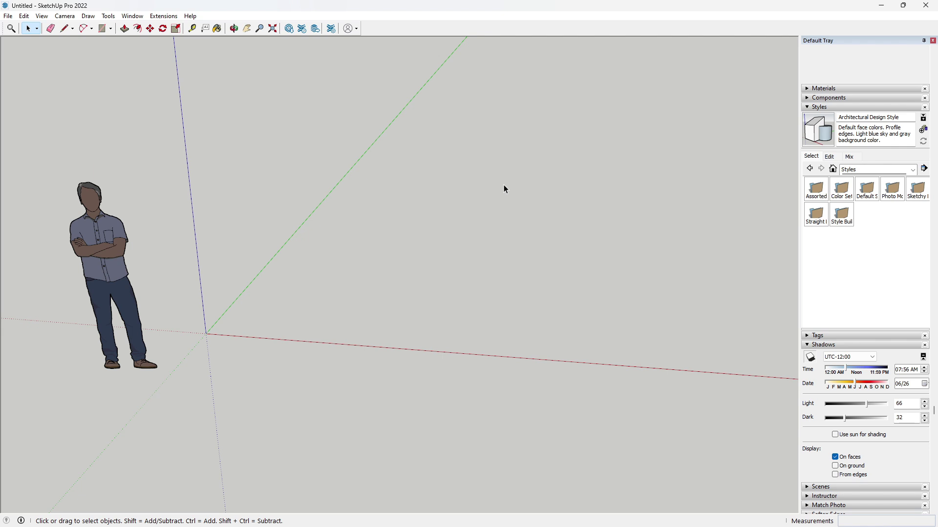
- Show the Views toolbar and dock it beside the existing tools
right_click(424, 31)
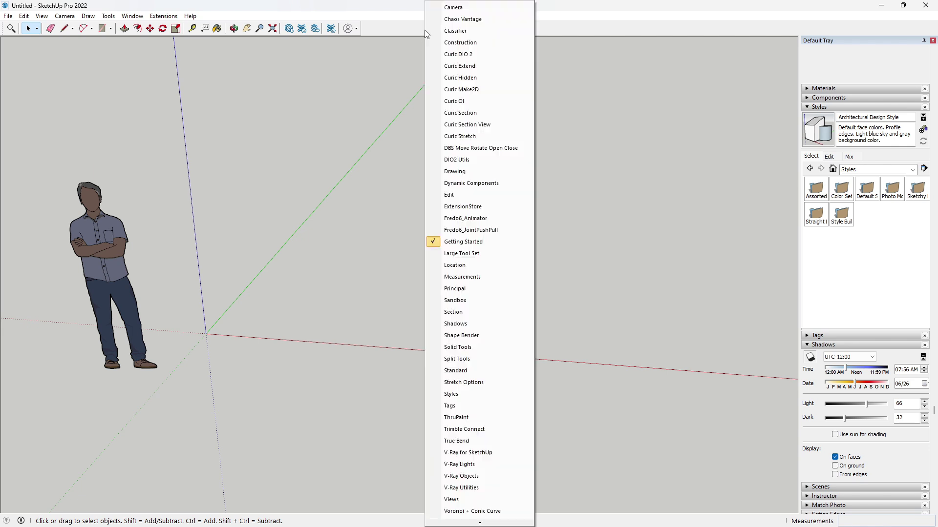
scroll(469, 449, "down", 1)
left_click(455, 472)
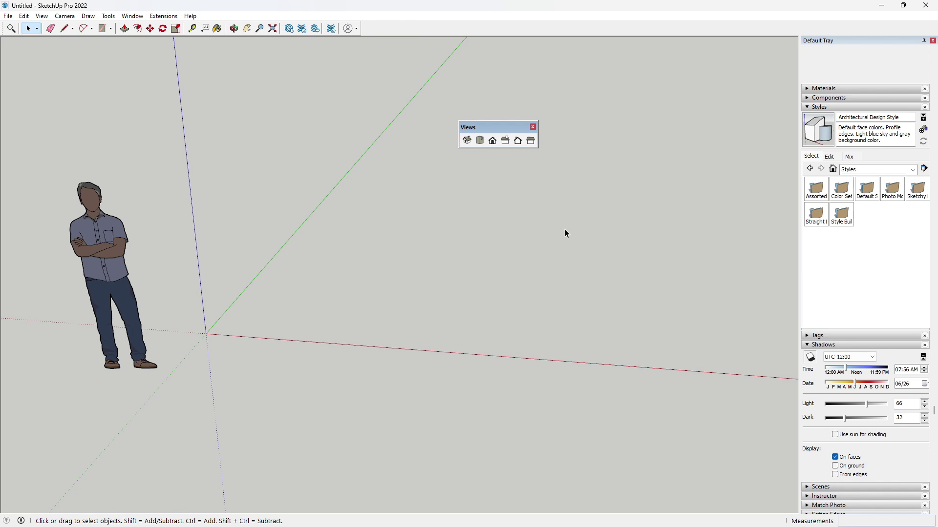
left_click_drag(480, 129, 374, 27)
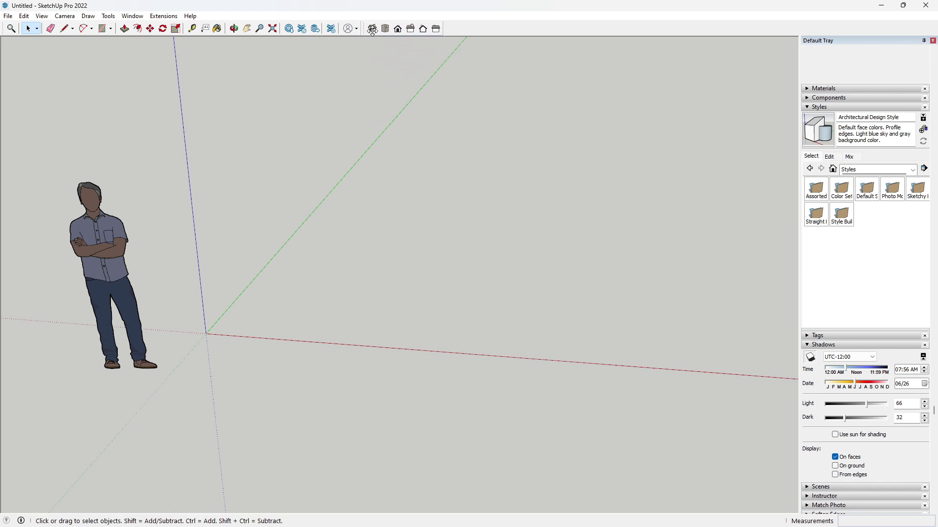
- Preview the model in the Iso, Top, Front, Right, Back and Left standard views
left_click(373, 28)
left_click(385, 29)
left_click(397, 28)
left_click(410, 29)
left_click(423, 29)
left_click(435, 28)
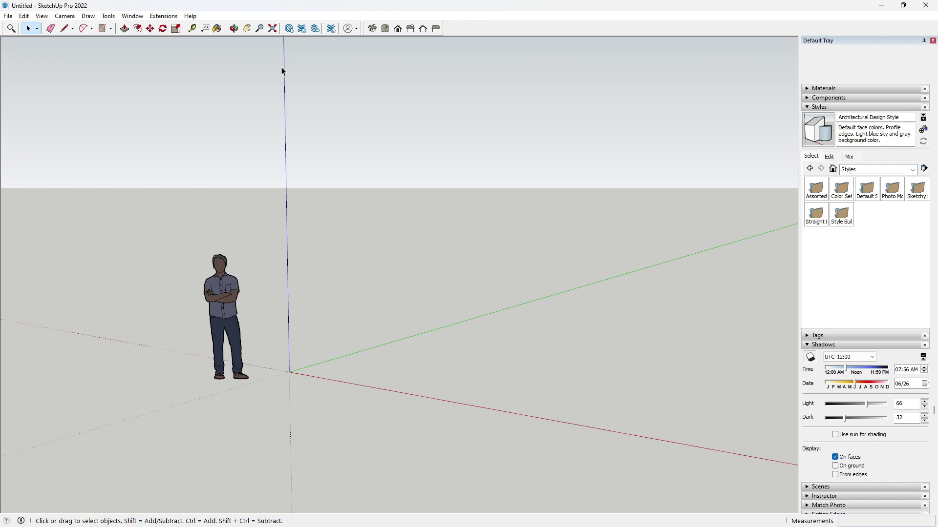
- Set the camera to the Top view with Parallel Projection
left_click(384, 29)
left_click(65, 16)
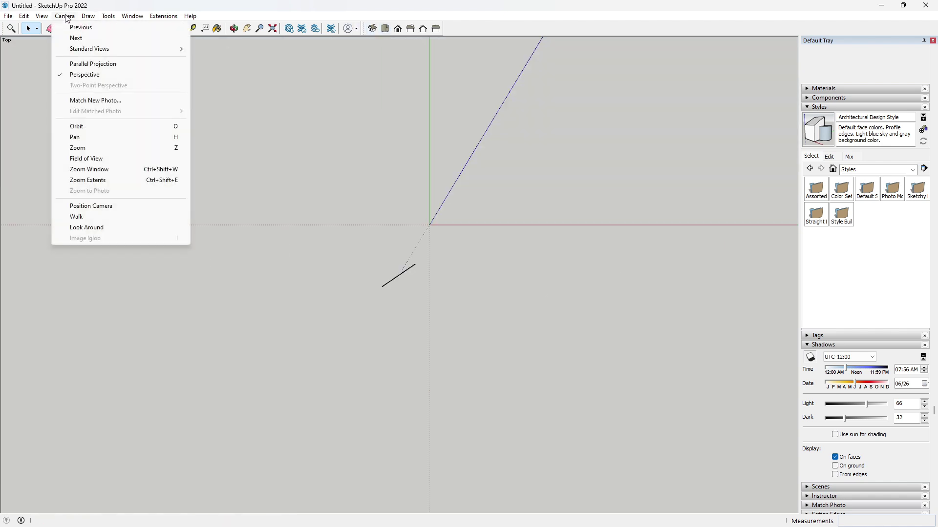
left_click(87, 64)
scroll(601, 174, "up", 4)
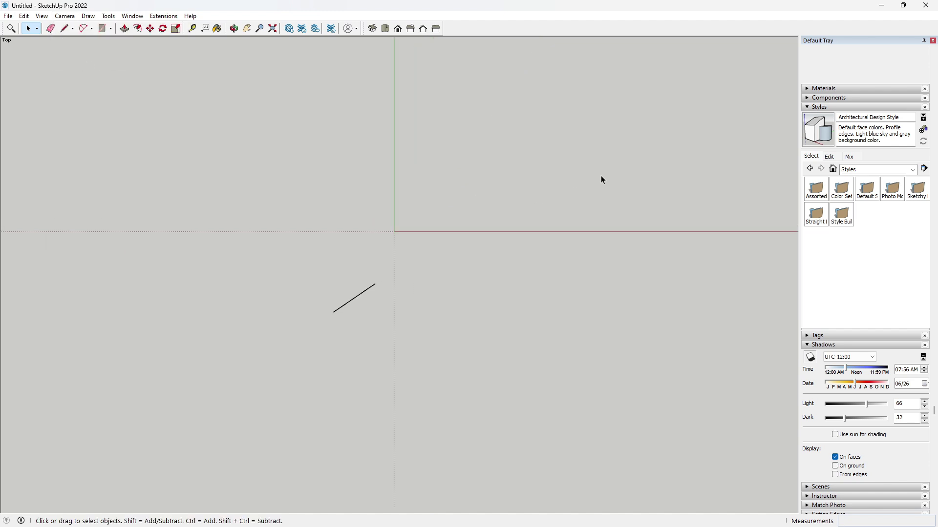
scroll(602, 169, "up", 2)
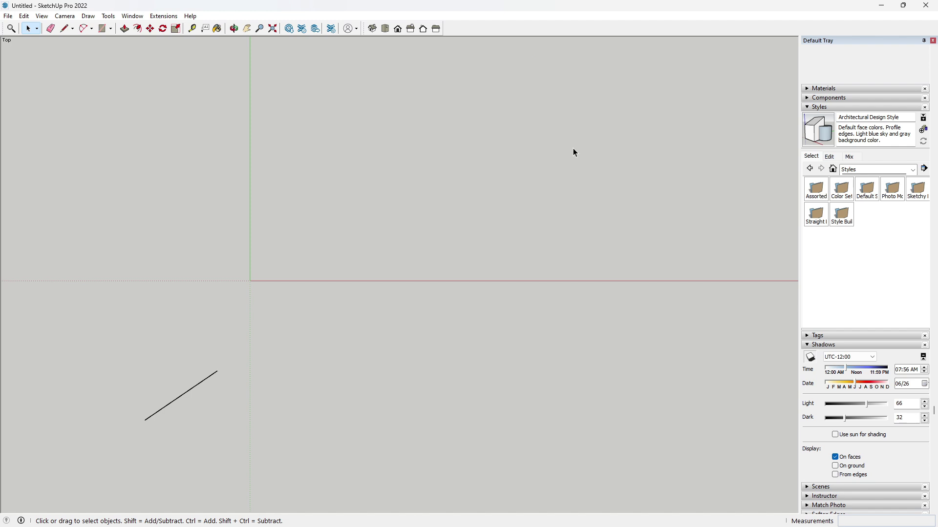
scroll(575, 153, "up", 1)
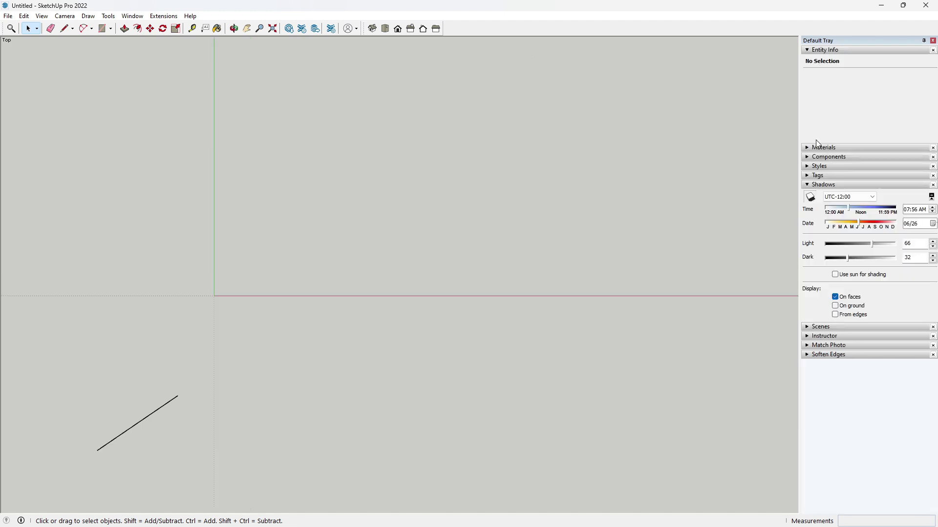
- Apply the HiddenLine style from the Default Styles collection to the model
left_click(819, 51)
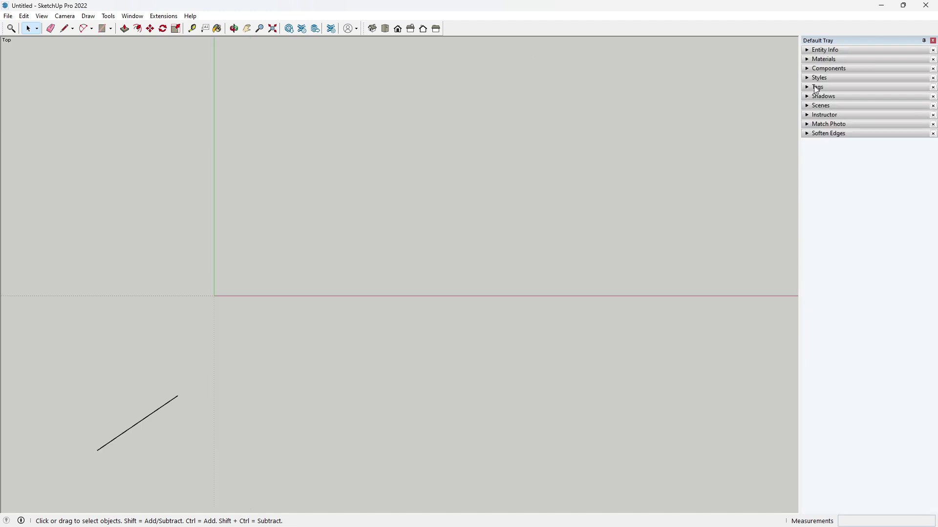
left_click(812, 80)
left_click(920, 140)
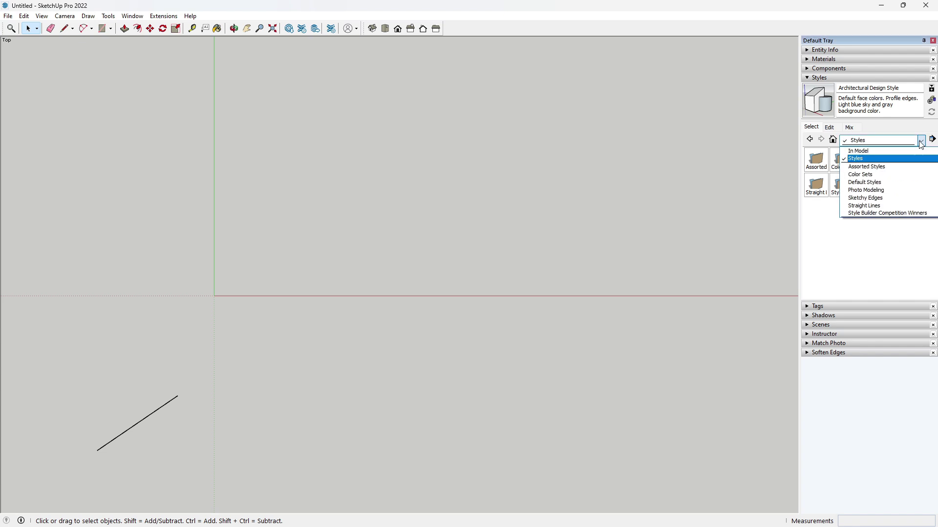
left_click(865, 182)
left_click(919, 166)
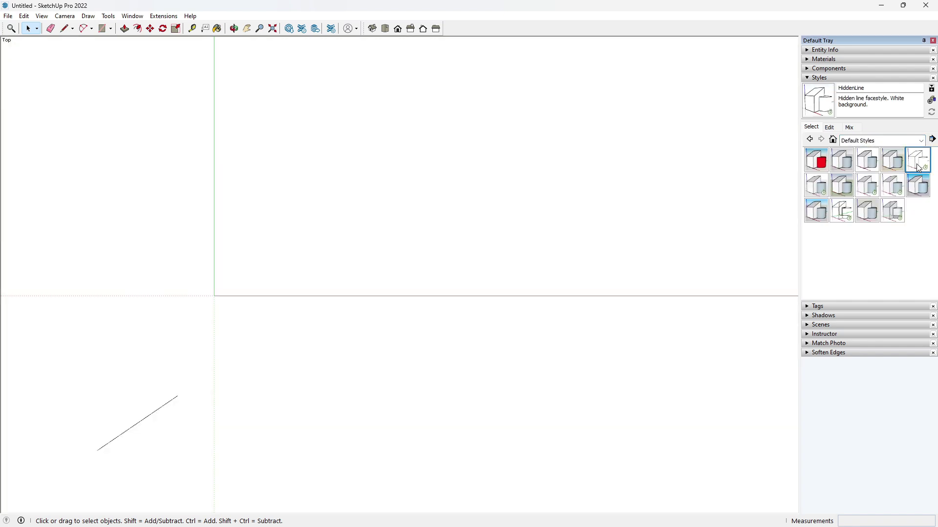
- Draw a 7750 by 6600 mm rectangle starting at the origin as the building outline
left_click(103, 30)
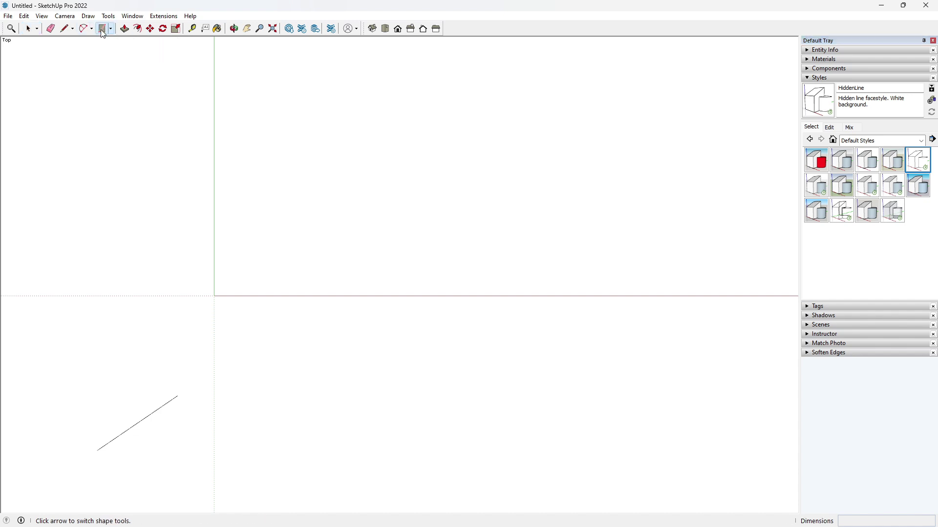
left_click(215, 295)
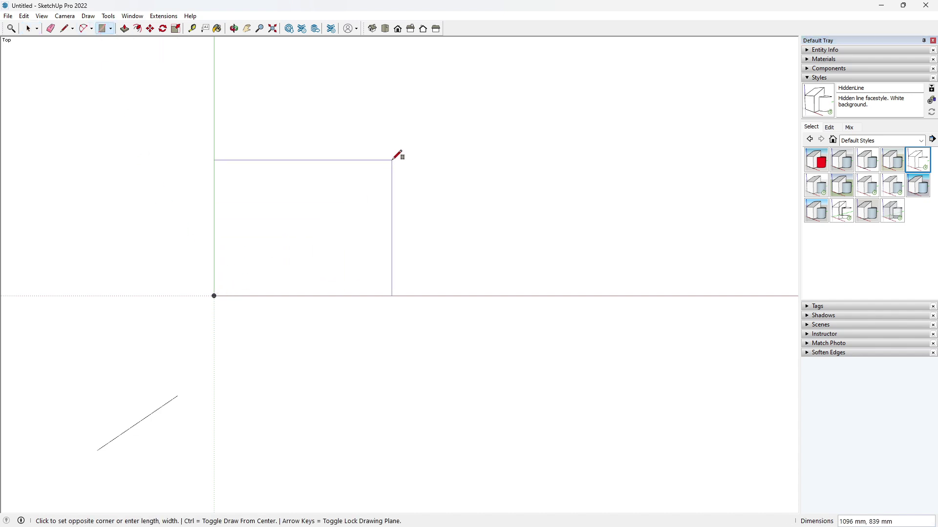
type("7750,6600")
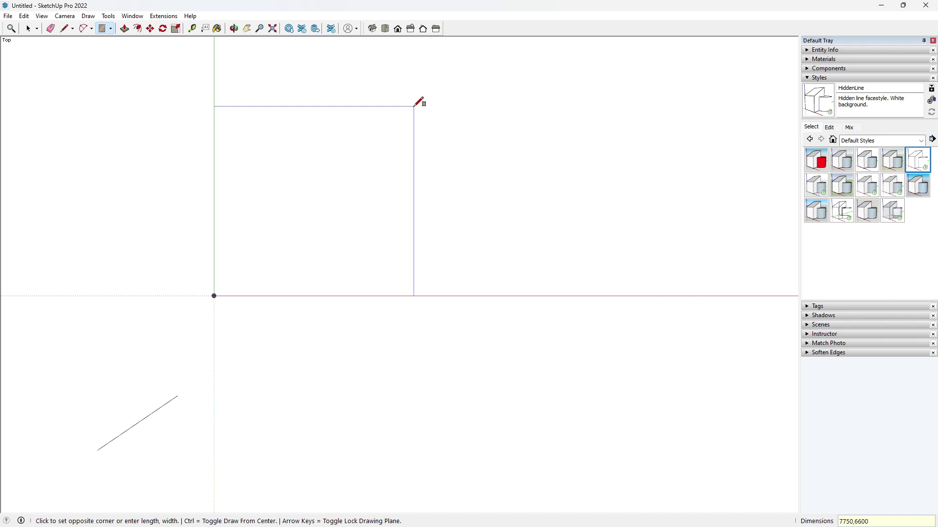
key("Escape")
scroll(351, 259, "down", 10)
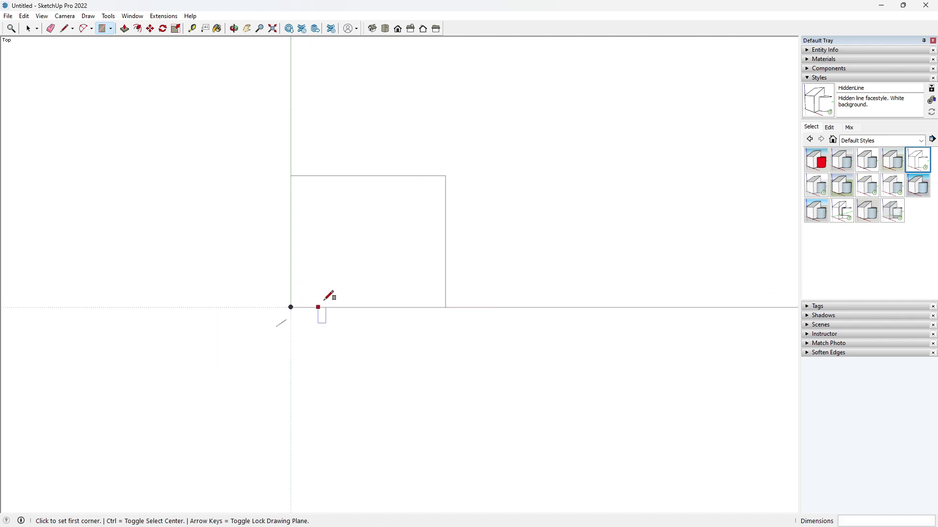
scroll(472, 188, "up", 2)
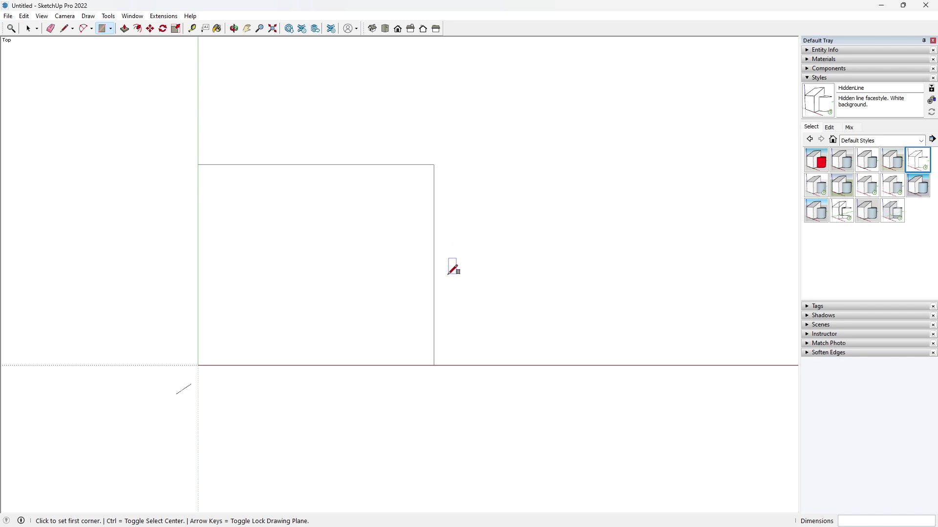
key("space")
scroll(364, 236, "up", 1)
scroll(369, 312, "up", 1)
scroll(369, 312, "up", 1)
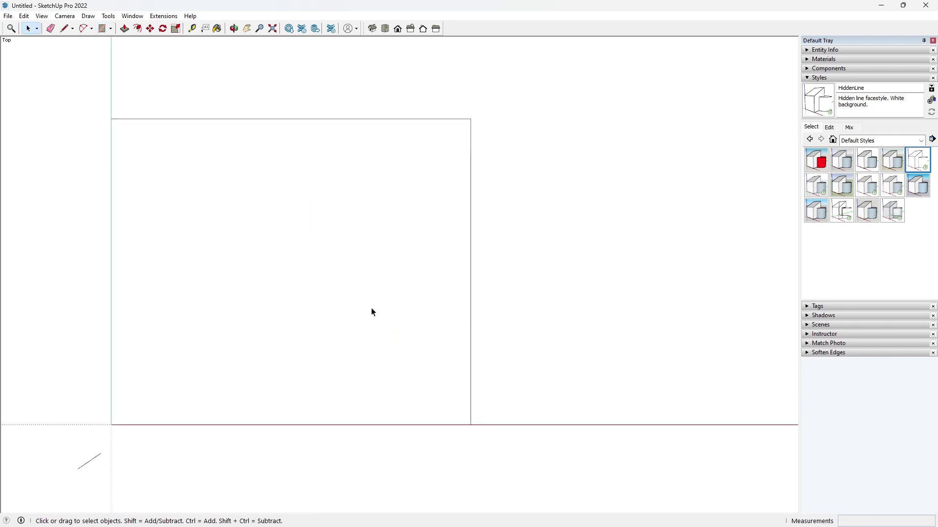
- Offset the building outline 230 mm inward to form the external wall thickness
left_click(138, 29)
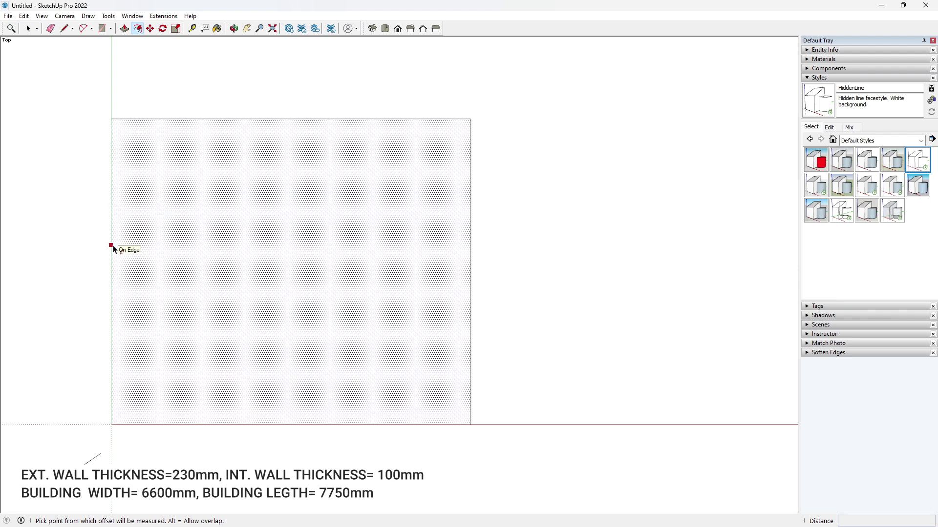
left_click(114, 249)
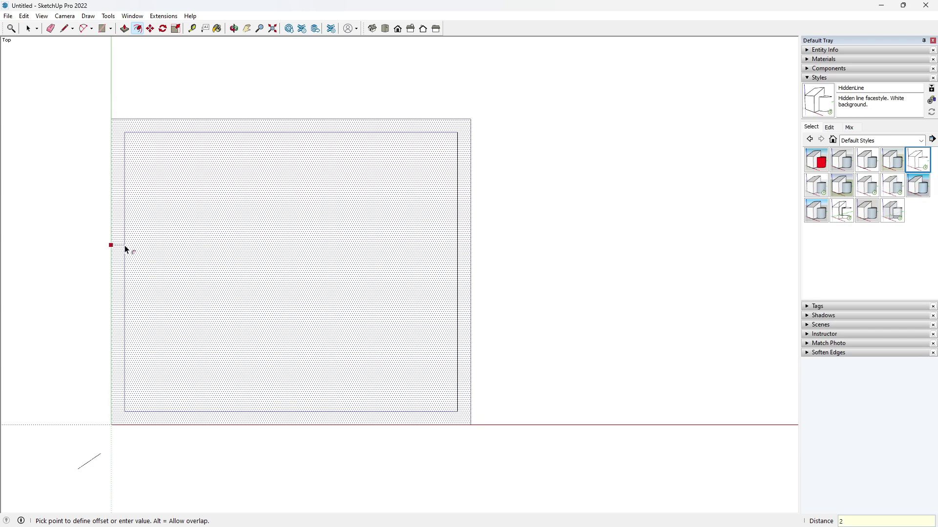
left_click(127, 250)
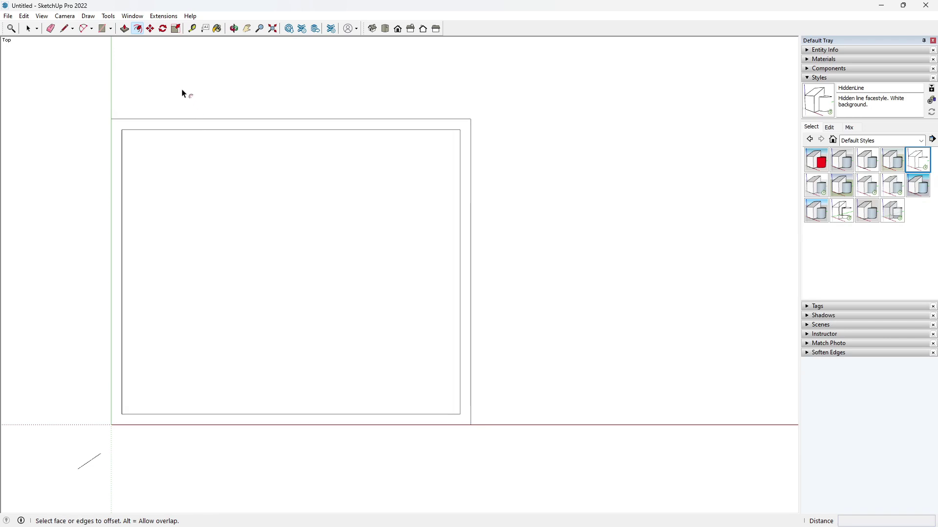
left_click(29, 29)
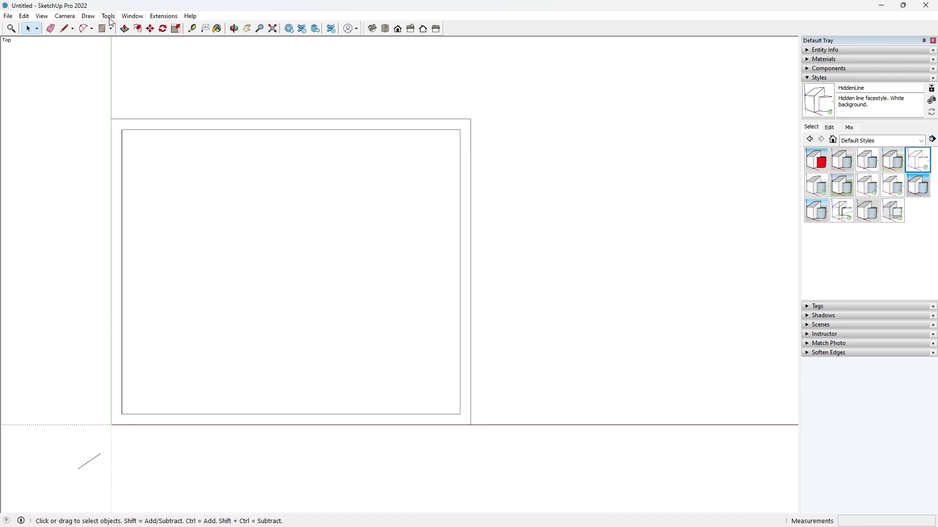
left_click(192, 28)
left_click(121, 321)
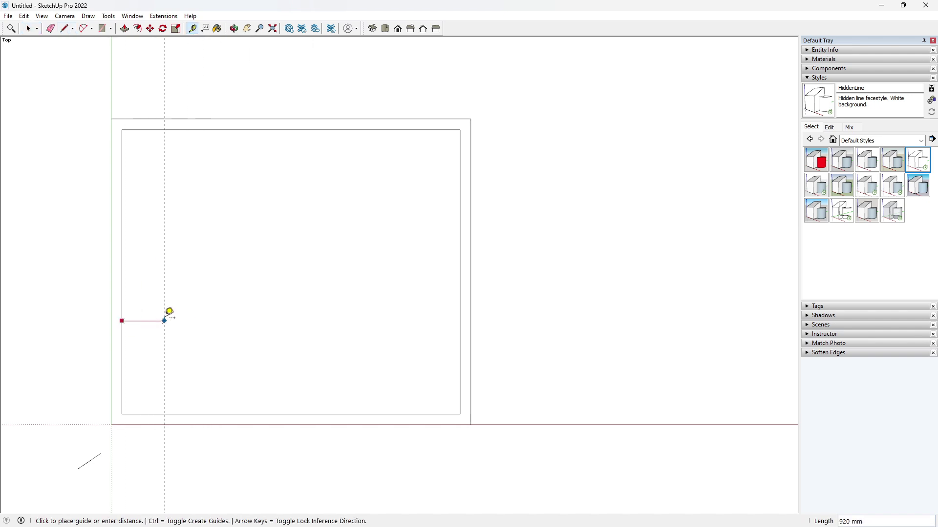
left_click(169, 320)
left_click(169, 321)
left_click(292, 321)
left_click(292, 321)
left_click(371, 321)
key("e")
left_click_drag(370, 318, 169, 308)
- Place a vertical guide 2200 mm inward from the building's right outer edge and another 100 mm further left
key("t")
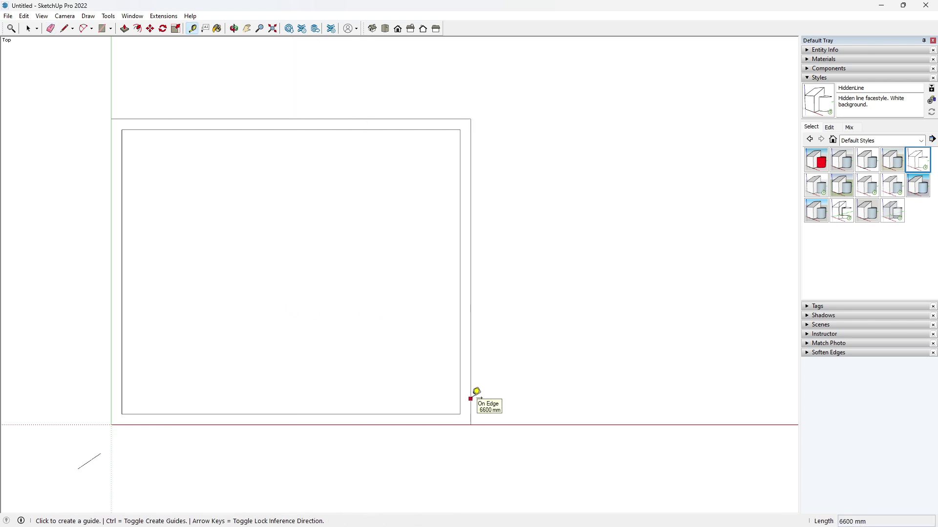
left_click(470, 399)
type("2200")
key("Return")
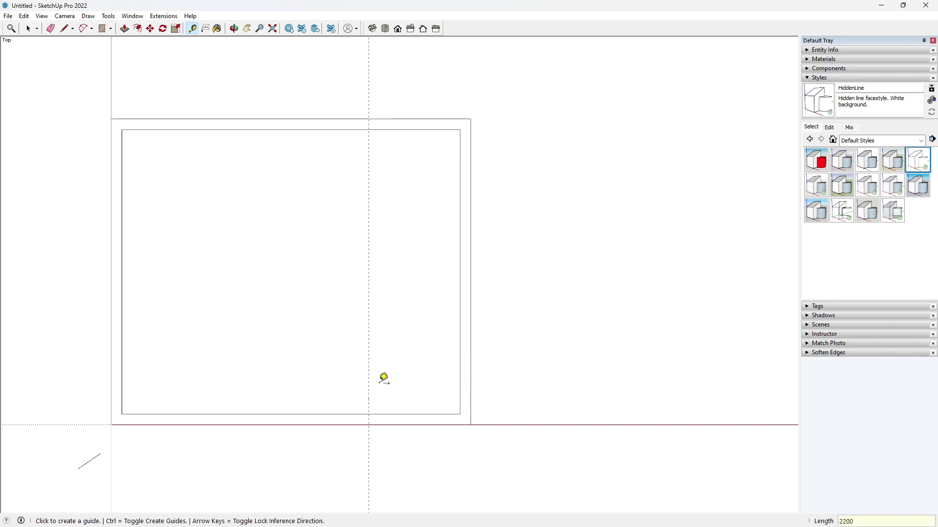
left_click(368, 380)
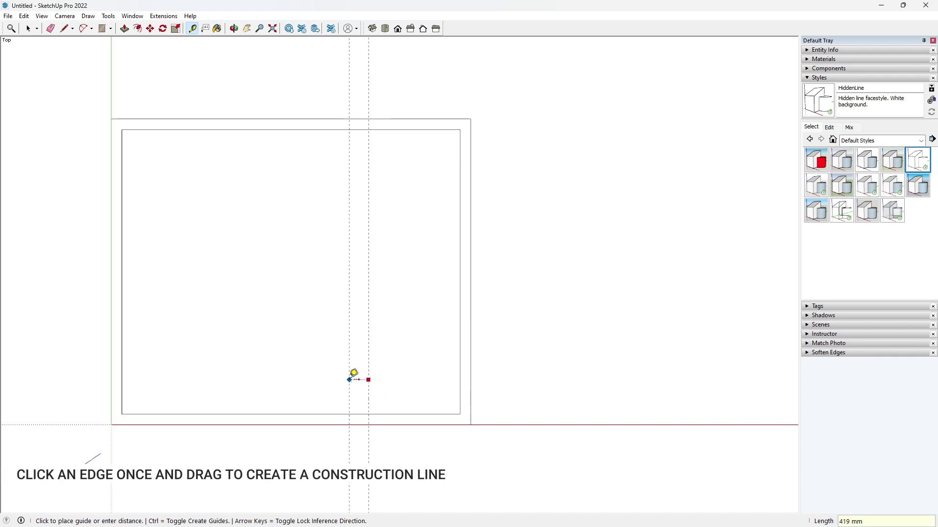
type("100")
key("Return")
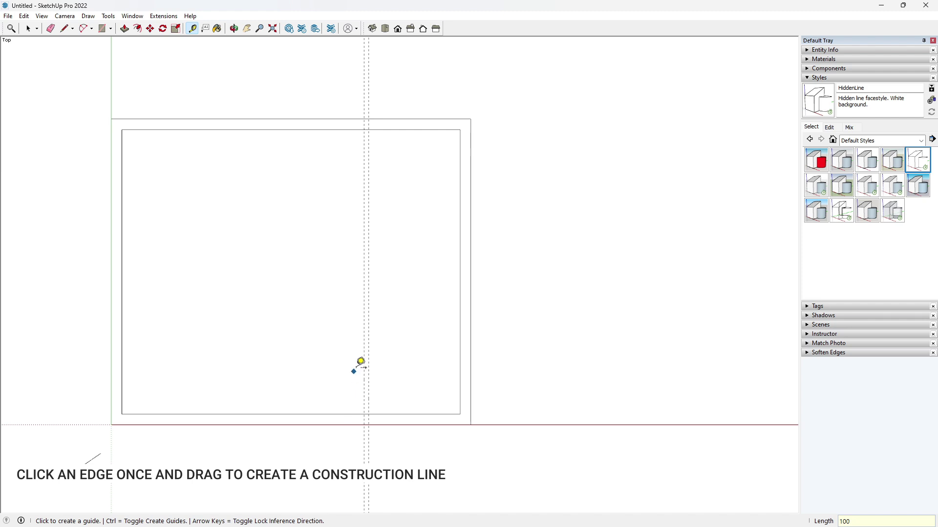
- Place a vertical guide 2200 mm left of the first vertical guide and another 100 mm left of the new one
left_click(368, 377)
type("2200")
key("Return")
left_click(267, 367)
key("Escape")
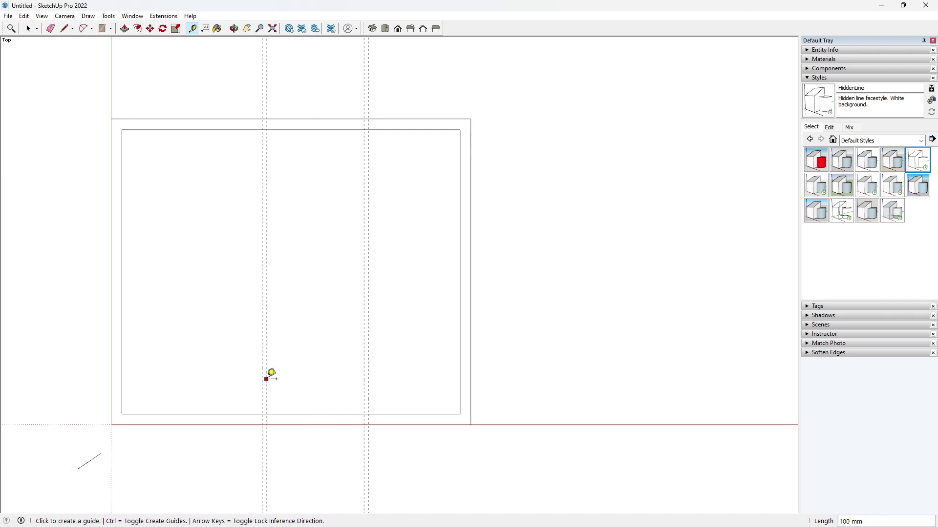
- Place a horizontal guide 2300 mm above the building's bottom outer edge and another 100 mm above it
left_click(424, 424)
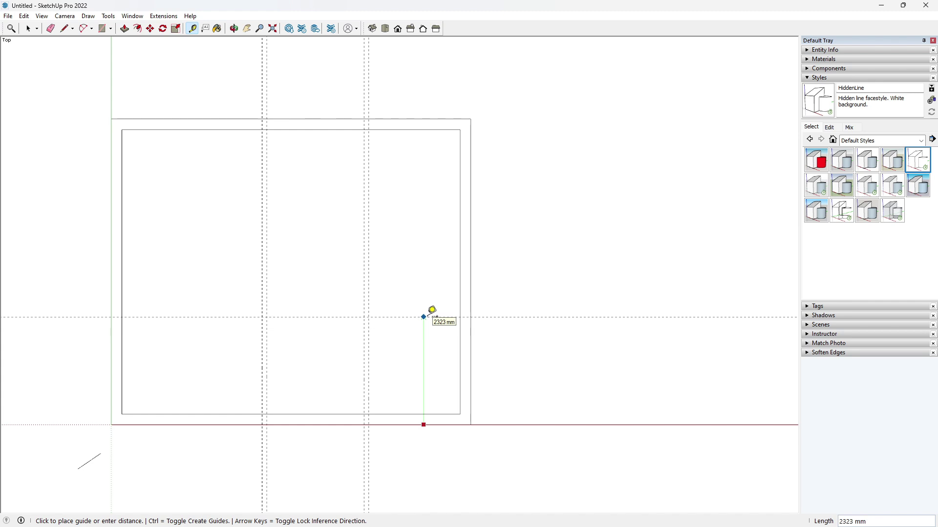
type("2300")
key("Return")
left_click(436, 314)
key("Escape")
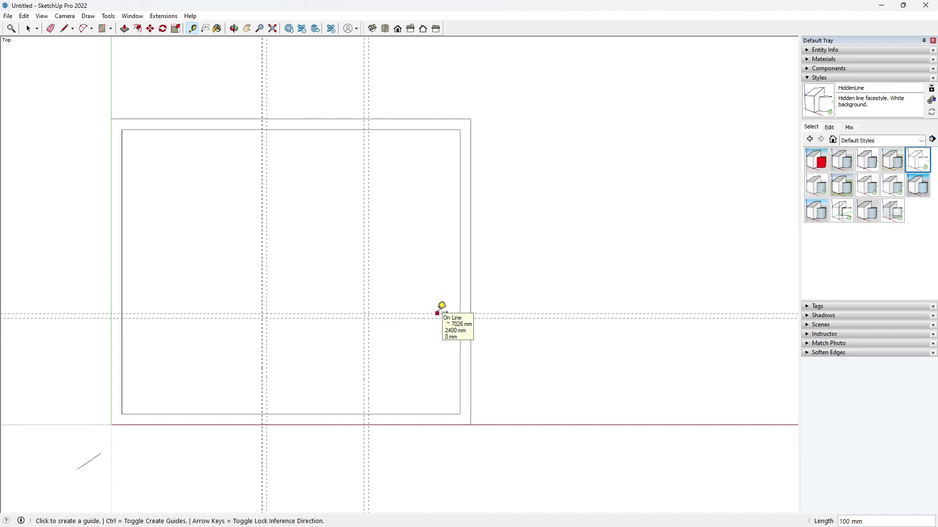
- Place a horizontal guide 700 mm above the lower horizontal guide and another 100 mm below the new one
left_click(437, 313)
type("700")
key("Return")
left_click(441, 285)
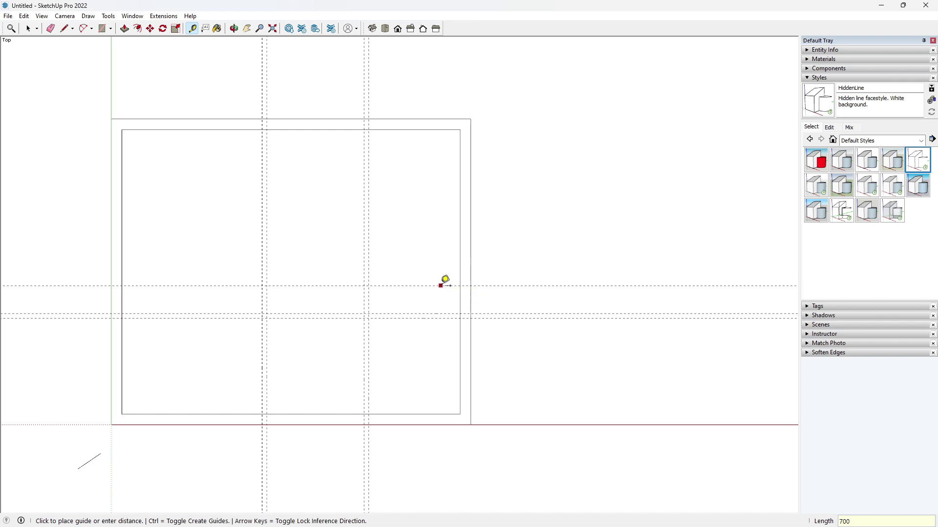
left_click(441, 290)
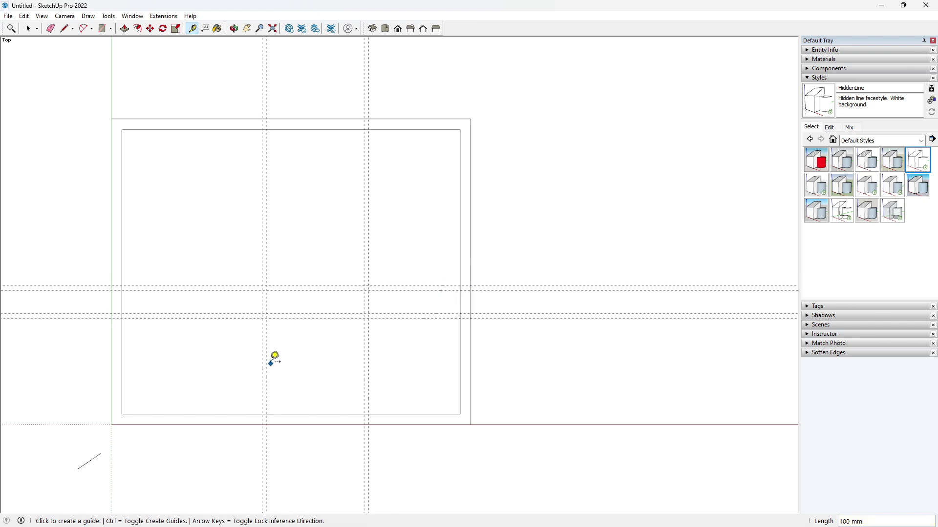
- Place a vertical guide 700 mm right of the leftmost guide pair and another 100 mm left of the new one
left_click(266, 360)
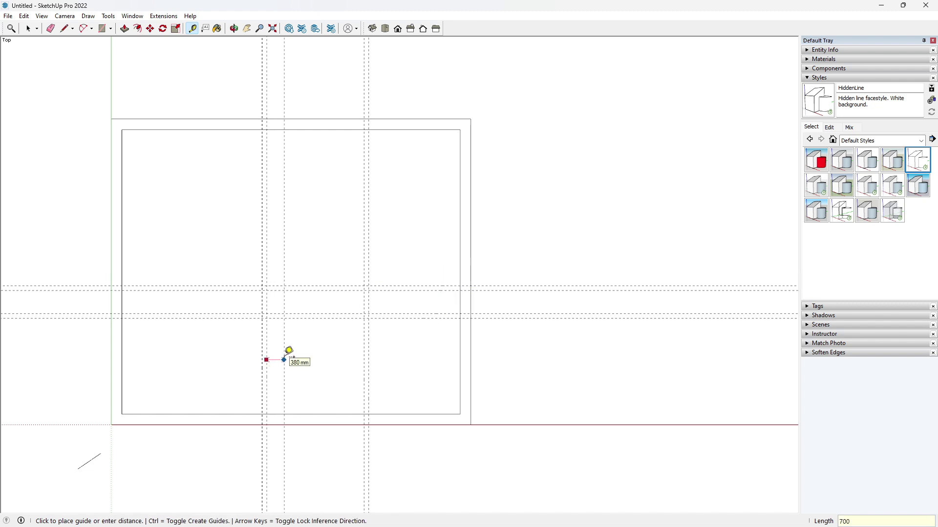
left_click(295, 358)
scroll(192, 149, "up", 1)
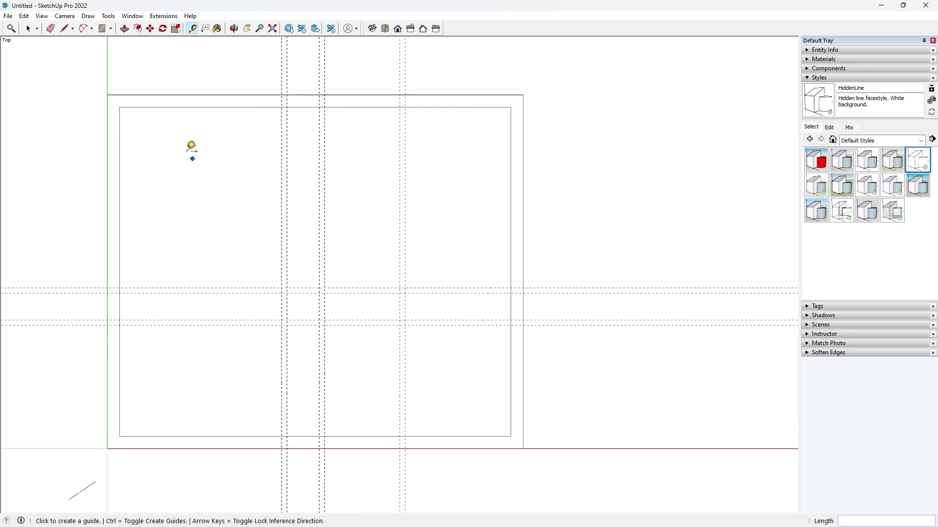
- Draw the outer and inner outlines of the narrow central room along the guides, from the bottom inner edge up to the upper horizontal pair
left_click(68, 30)
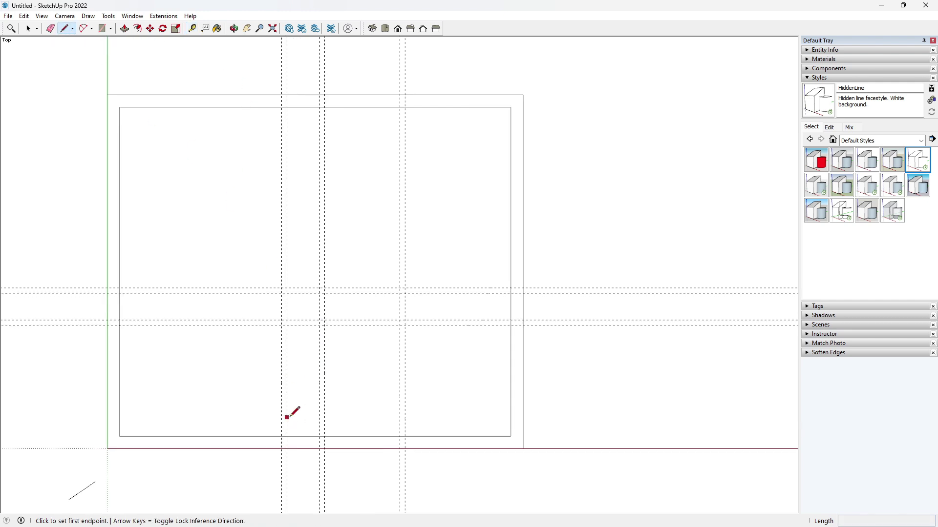
left_click(282, 436)
left_click(282, 288)
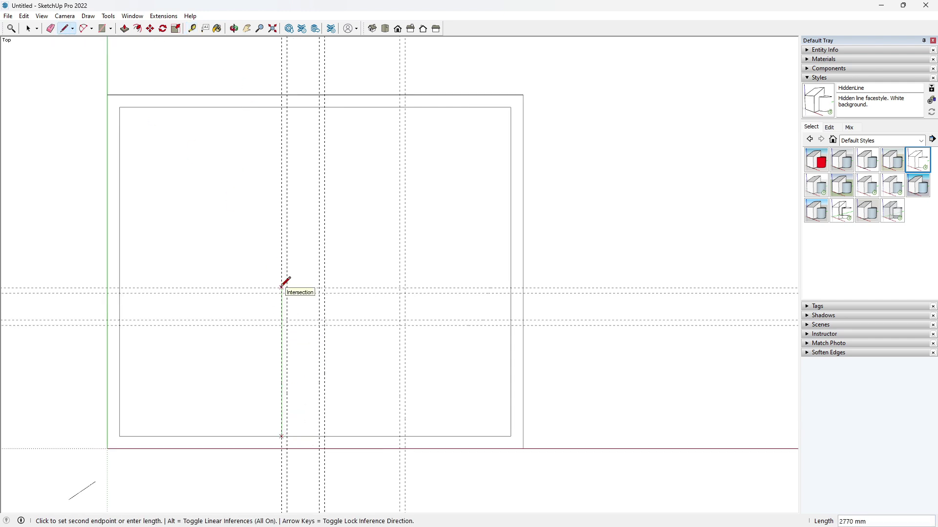
left_click(324, 287)
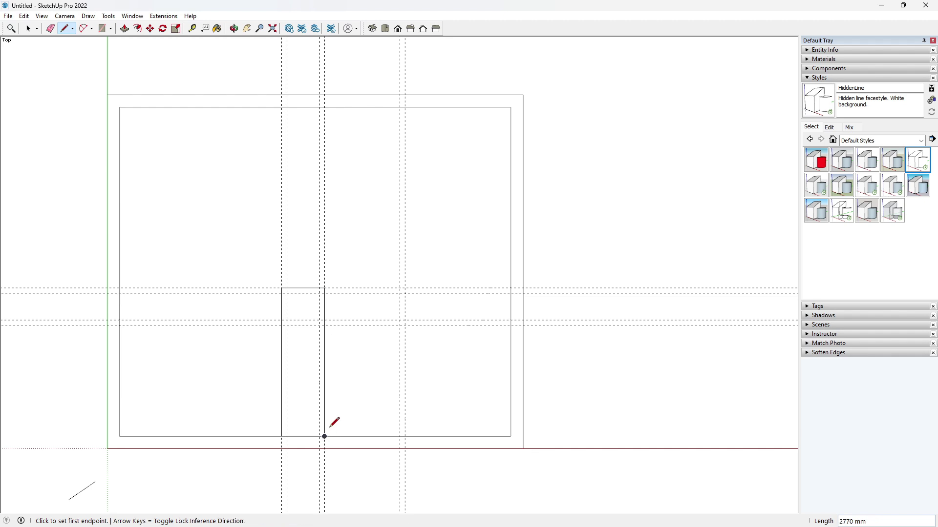
left_click(324, 436)
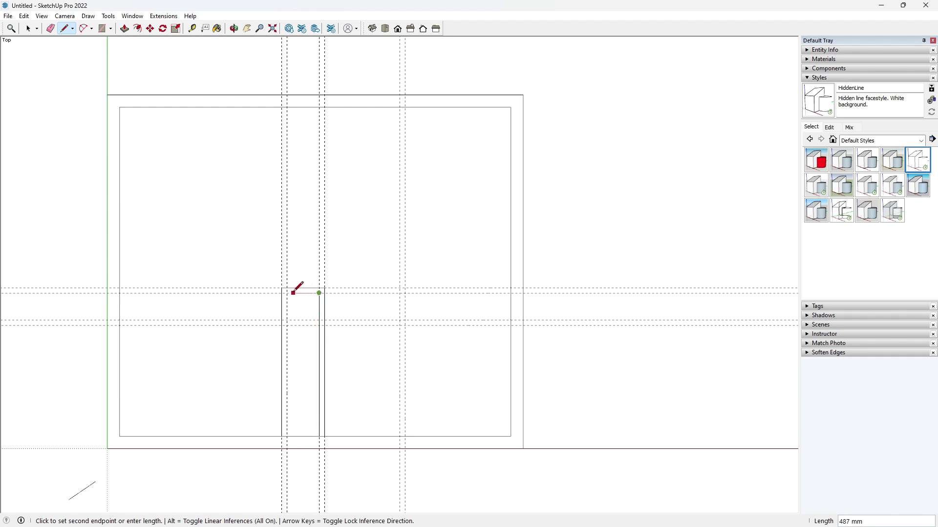
left_click(288, 436)
- Draw the inner and outer wall lines of the lower-right room along the lower horizontal and rightmost vertical guide pairs
left_click(511, 325)
left_click(405, 326)
left_click(405, 437)
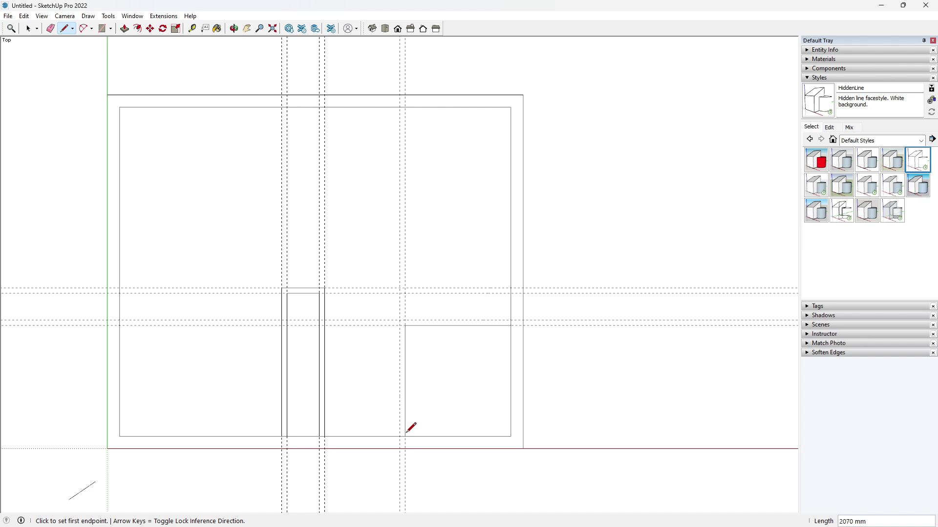
scroll(511, 320, "up", 2)
left_click(512, 320)
left_click(361, 319)
left_click(361, 476)
- Draw the inner and outer wall lines of the shallow space above the lower-right room along the upper horizontal guides
scroll(526, 275, "up", 2)
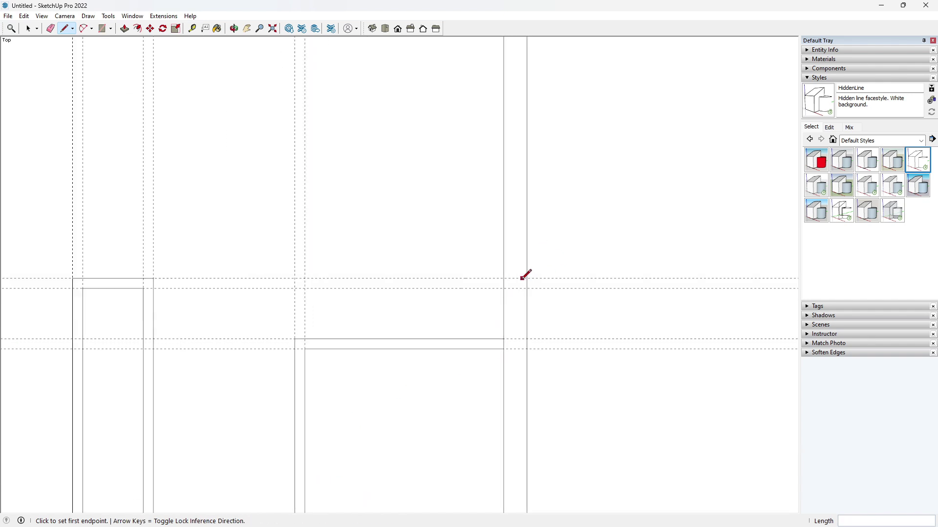
left_click(504, 289)
left_click(305, 289)
left_click(305, 339)
left_click(504, 279)
left_click(295, 279)
key("Escape")
- Place a horizontal guide above the bottom inner edge through the narrow central room and another 100 mm above it, erasing the stray guide
scroll(325, 283, "down", 2)
key("t")
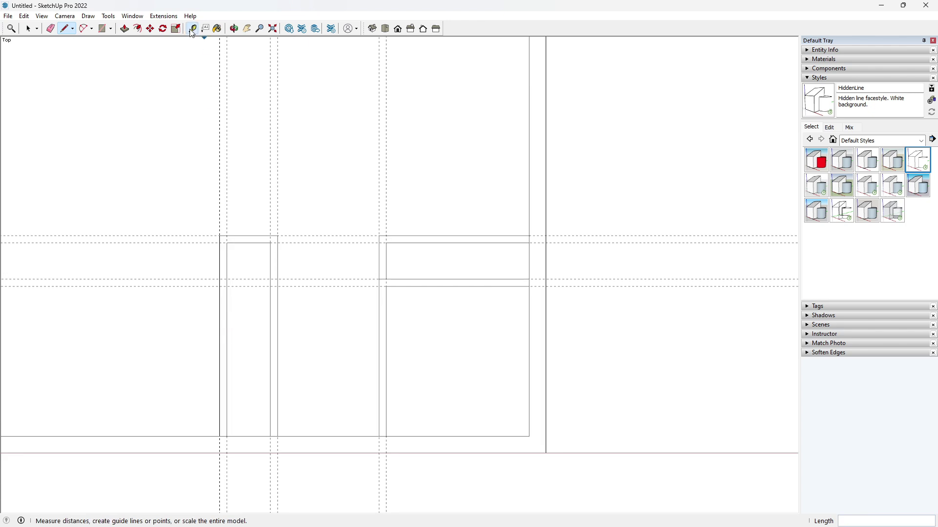
left_click(247, 436)
left_click(231, 340)
left_click(256, 340)
left_click(256, 344)
left_click(257, 343)
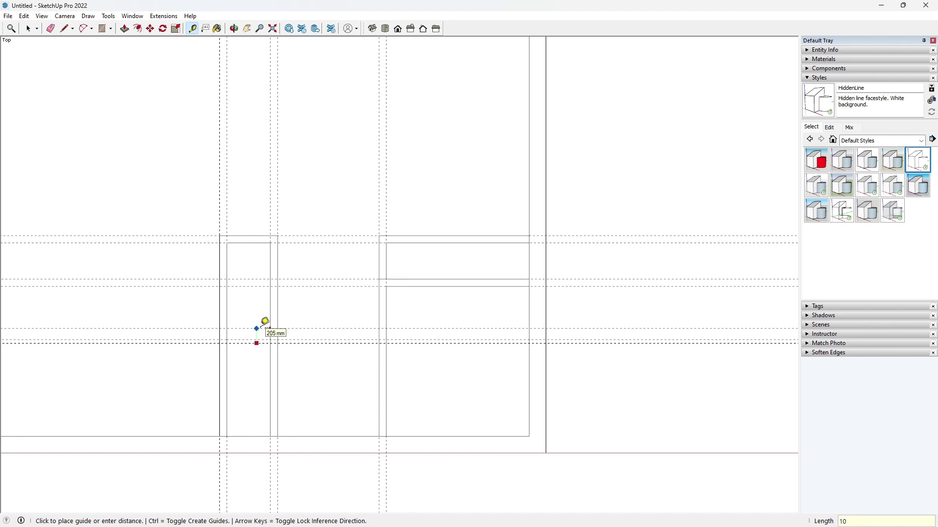
key("e")
- Draw both lines of the partition across the narrow central room along the new guides, and erase the construction guides
scroll(254, 341, "up", 1)
key("l")
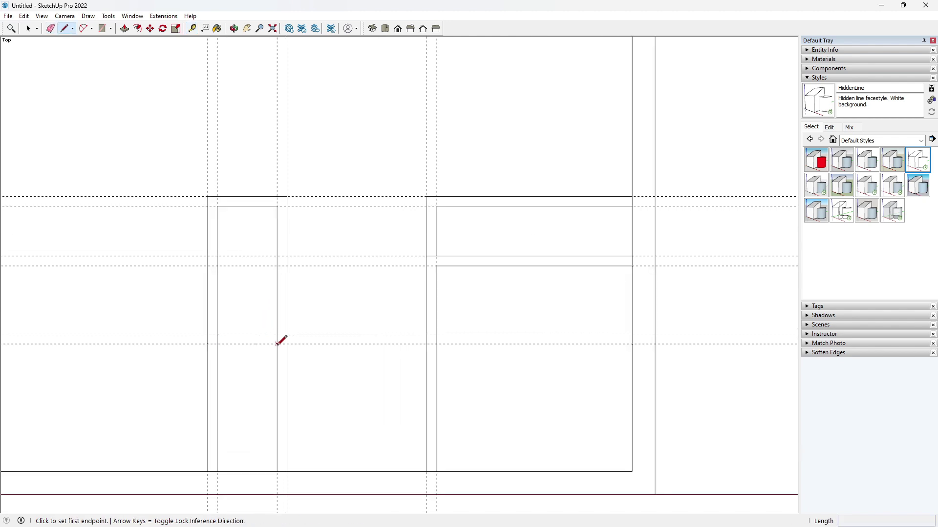
left_click(283, 335)
left_click(217, 335)
scroll(289, 331, "down", 3)
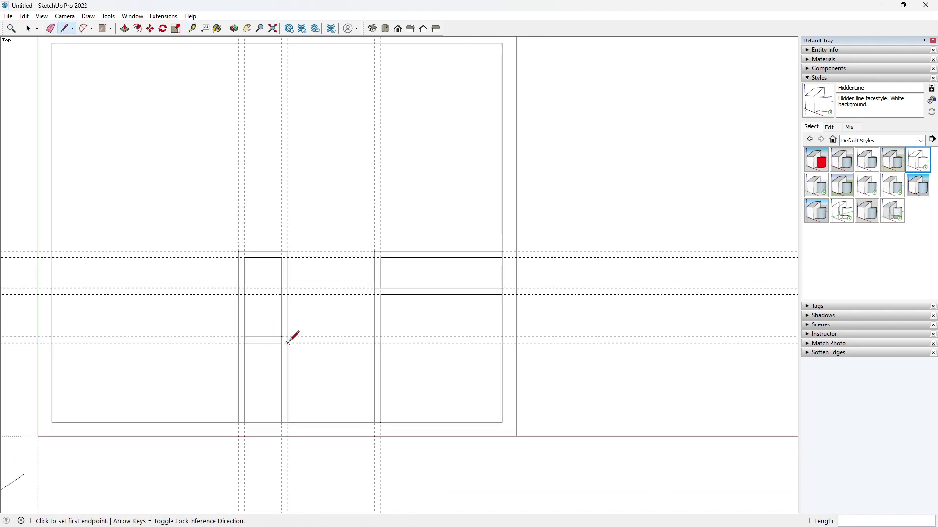
key("e")
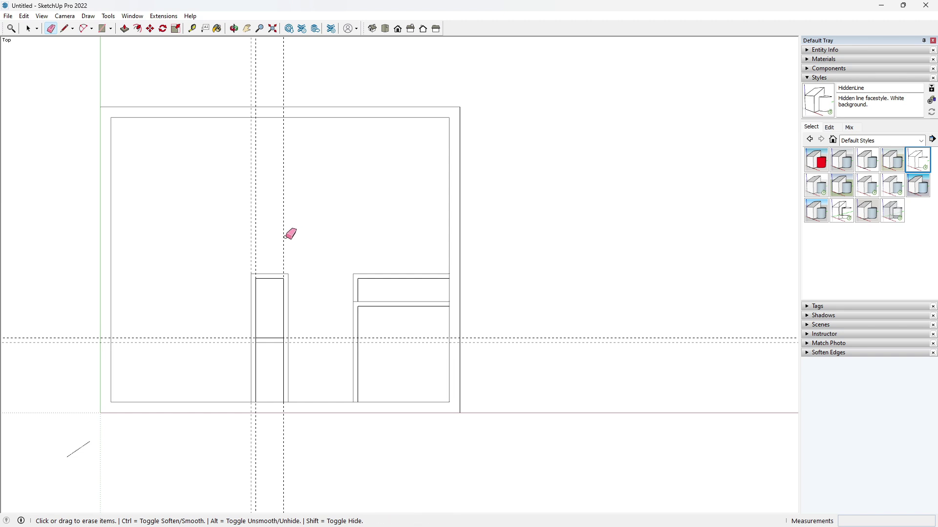
- Cap the central room's upper wall at its left end and erase the outer lines beside the upper-left and lower-right openings
key("l")
scroll(286, 337, "up", 3)
left_click(210, 329)
left_click(197, 330)
key("e")
left_click(198, 258)
left_click(293, 360)
- Place a vertical guide 700 mm left of the right external wall's inner edge and another 100 mm further left
scroll(198, 366, "down", 2)
scroll(198, 367, "down", 2)
scroll(349, 291, "up", 1)
key("t")
left_click(466, 290)
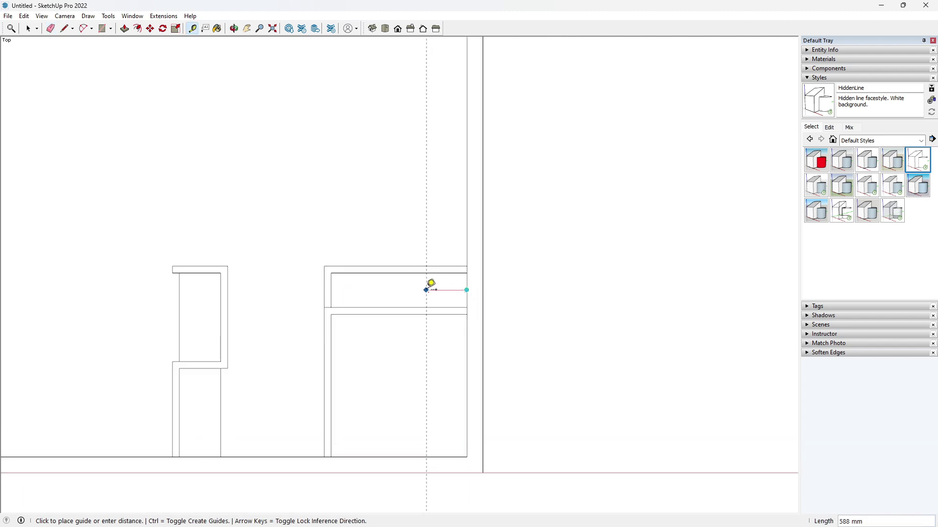
type("700")
key("Return")
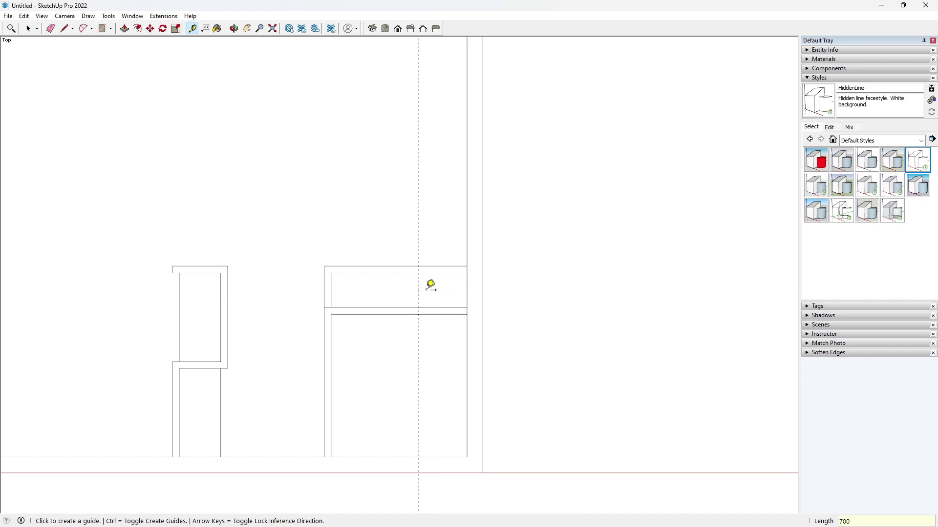
left_click(418, 290)
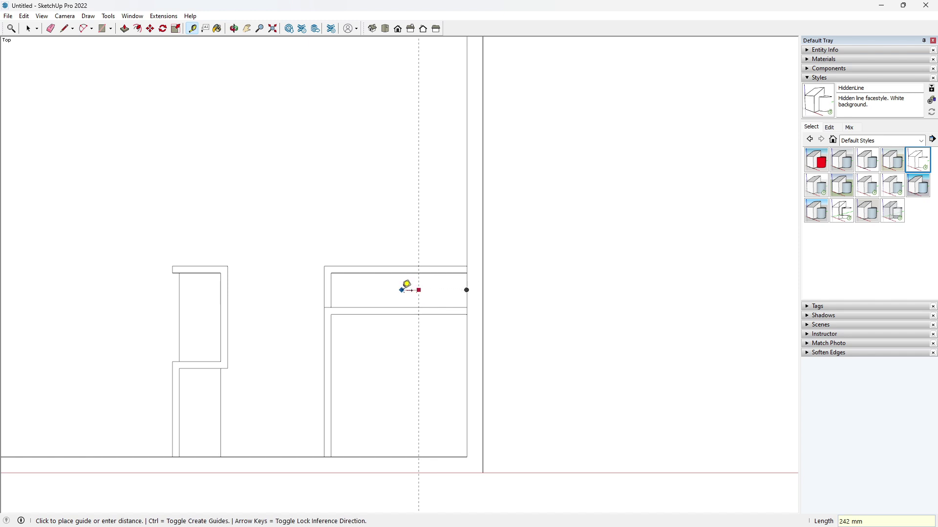
scroll(409, 288, "up", 5)
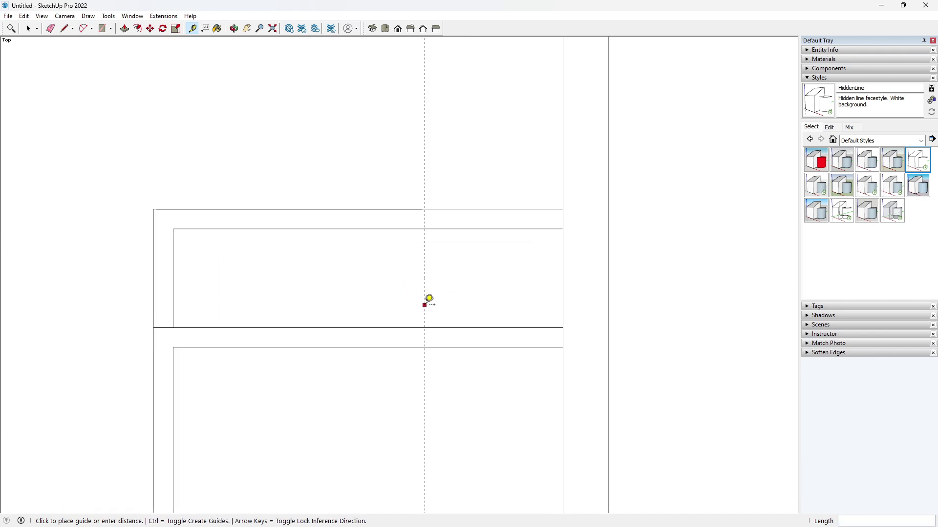
left_click(412, 300)
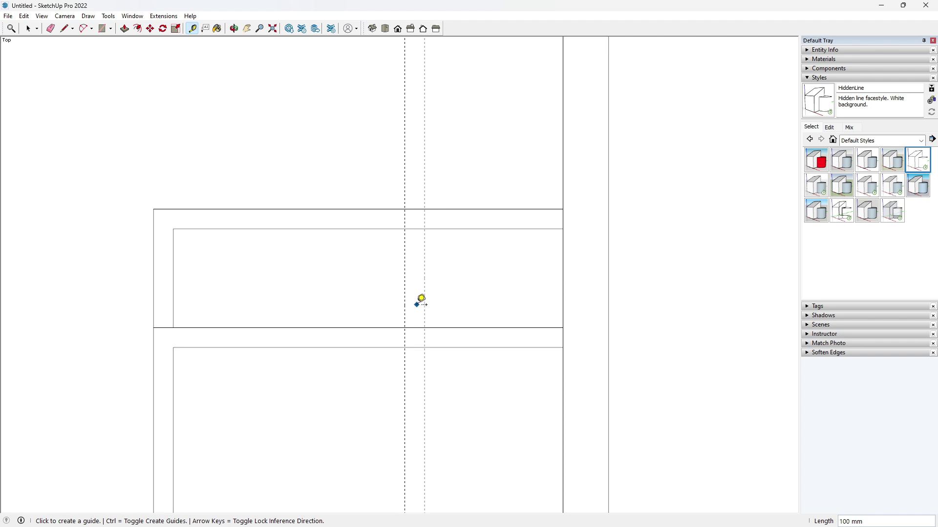
- Draw both lines of the cross wall in the shallow right-hand space along the guides and cap the upper end of its left wall
key("l")
left_click(424, 327)
left_click(424, 228)
left_click(405, 328)
left_click(405, 210)
left_click(173, 229)
left_click(173, 210)
- Erase the two guides, the inner segment at the cross wall's corner and the outer top line left of the cross wall
key("e")
left_click(405, 196)
left_click(424, 182)
left_click(415, 231)
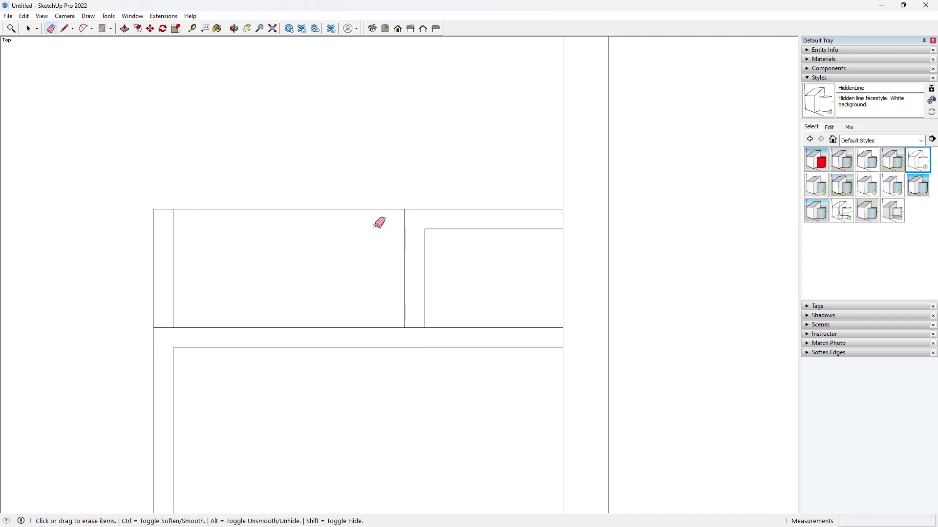
left_click(371, 209)
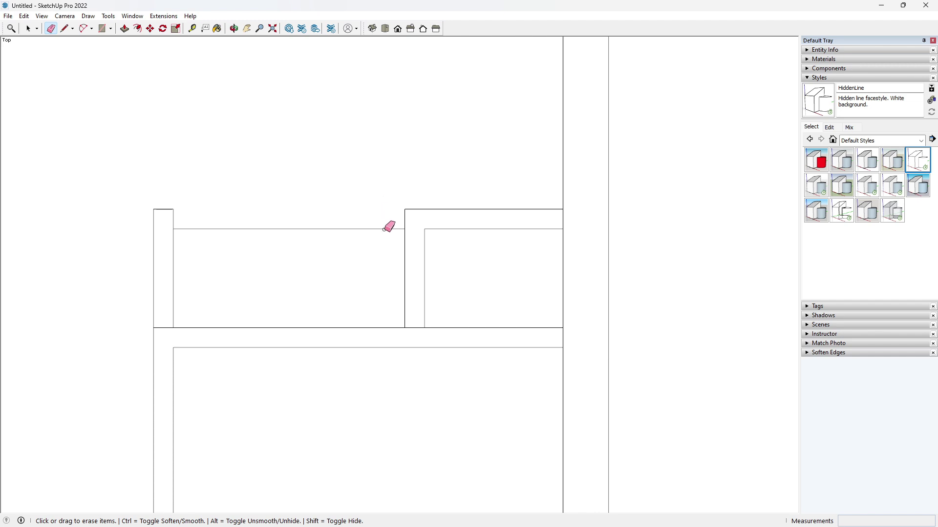
- Erase the leftover line segments where the internal walls join each other and the external walls' inner edges
scroll(442, 302, "down", 2)
left_click(419, 324)
scroll(232, 332, "up", 2)
scroll(308, 278, "down", 5)
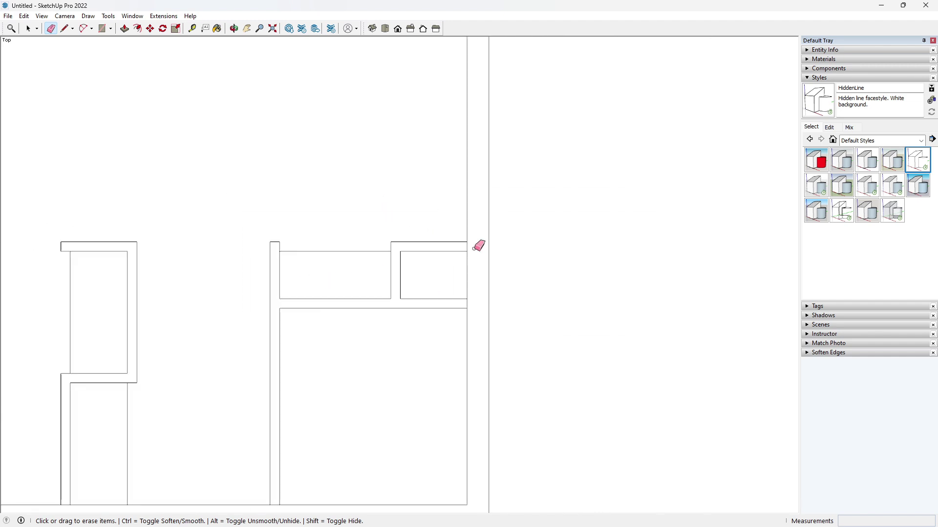
scroll(467, 306, "up", 2)
scroll(467, 308, "down", 3)
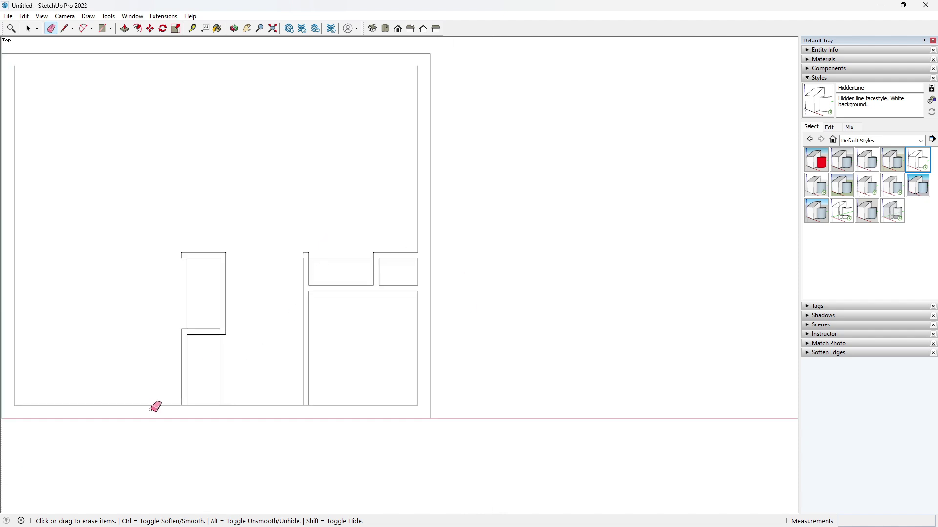
scroll(151, 409, "up", 4)
scroll(195, 393, "down", 1)
scroll(422, 400, "up", 2)
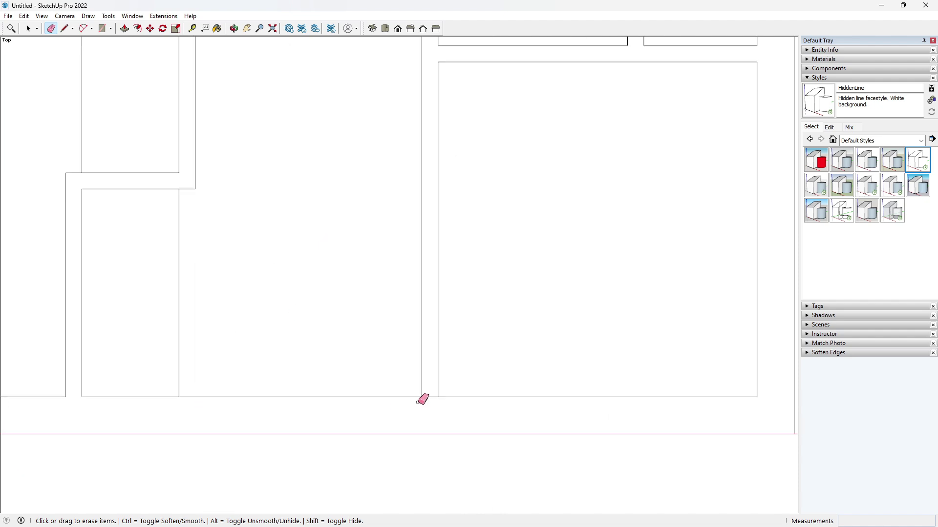
scroll(303, 391, "down", 4)
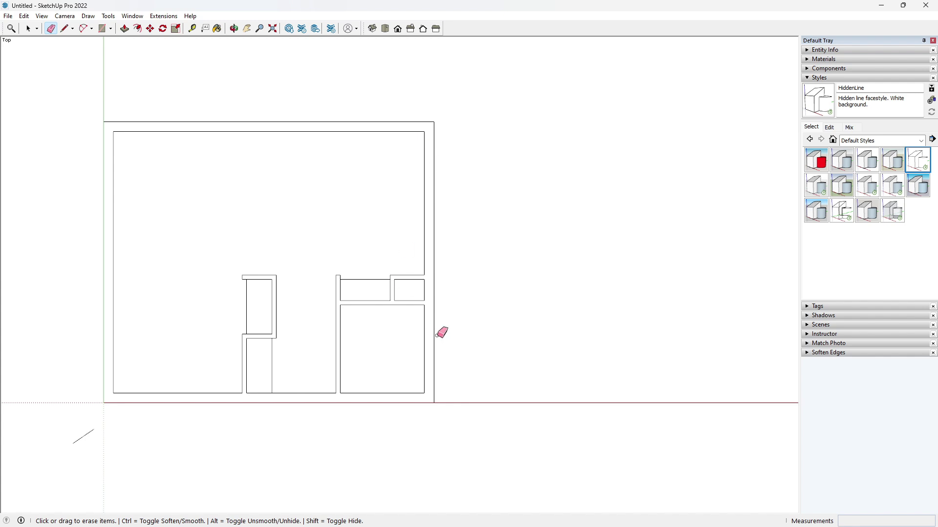
- Place a vertical guide 1200 mm right of the building's left outer edge and another 2100 mm further right
scroll(442, 293, "down", 1)
scroll(325, 267, "up", 1)
scroll(343, 290, "up", 1)
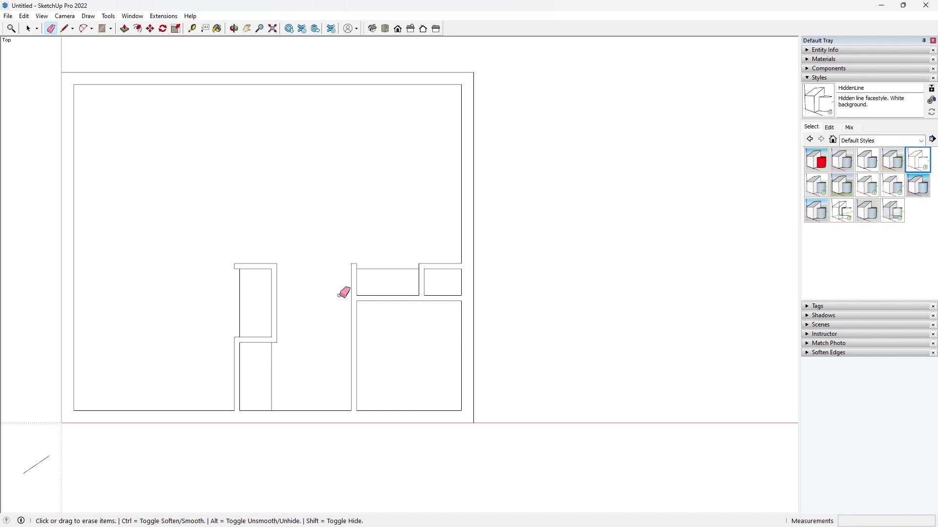
key("t")
left_click(61, 98)
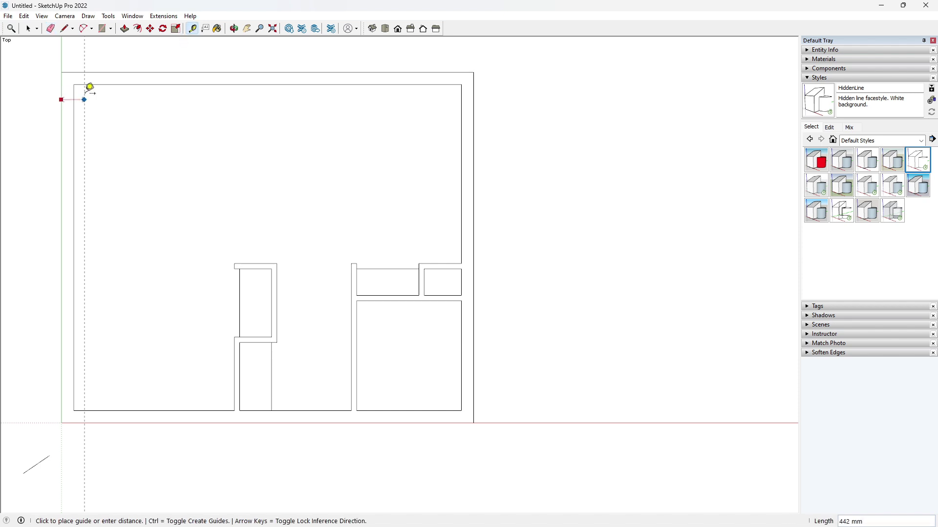
type("1200")
key("Return")
left_click(125, 102)
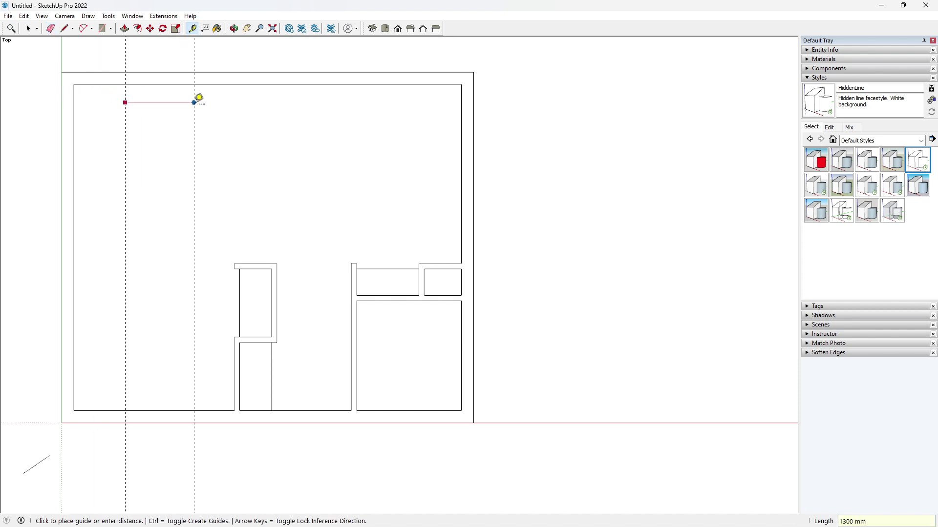
type("100")
key("Return")
- Place a vertical guide 1200 mm left of the building's right outer edge and another 1400 mm further left
scroll(430, 85, "down", 2)
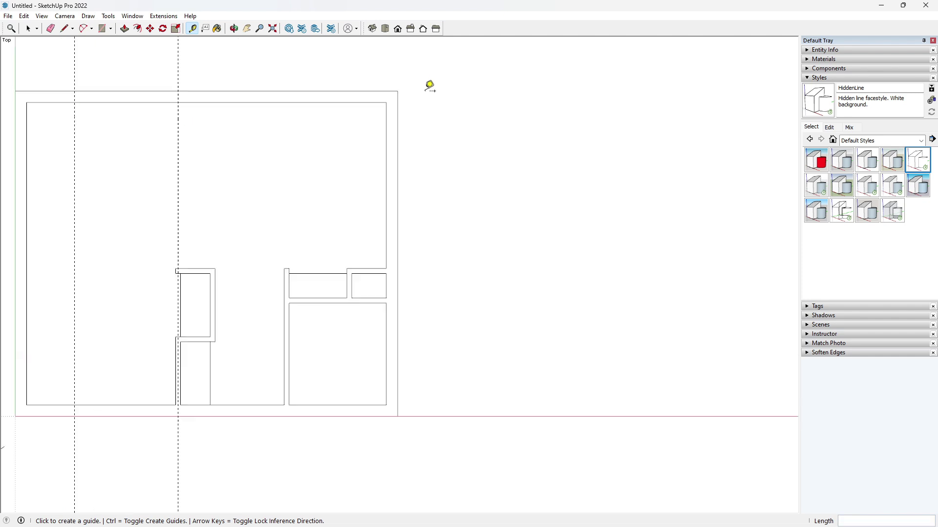
left_click(395, 116)
type("1200")
key("Return")
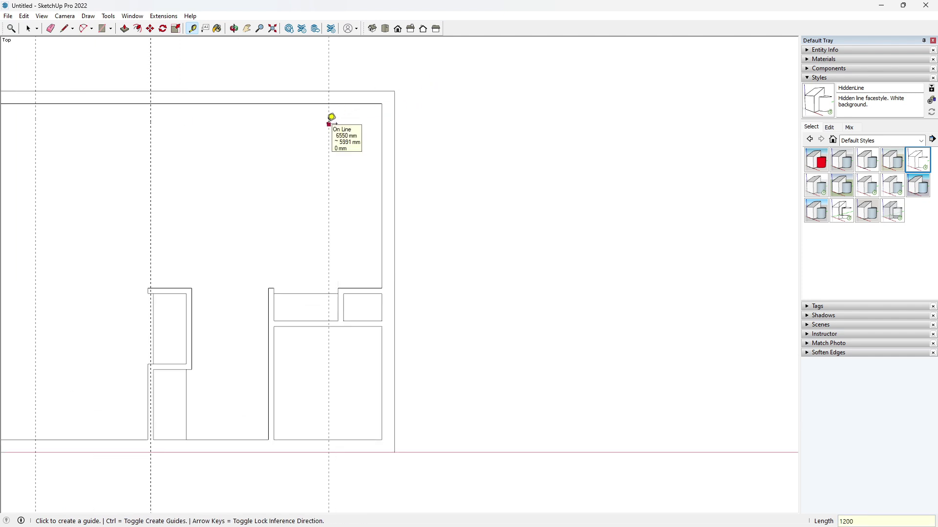
left_click(328, 124)
type("400")
key("Return")
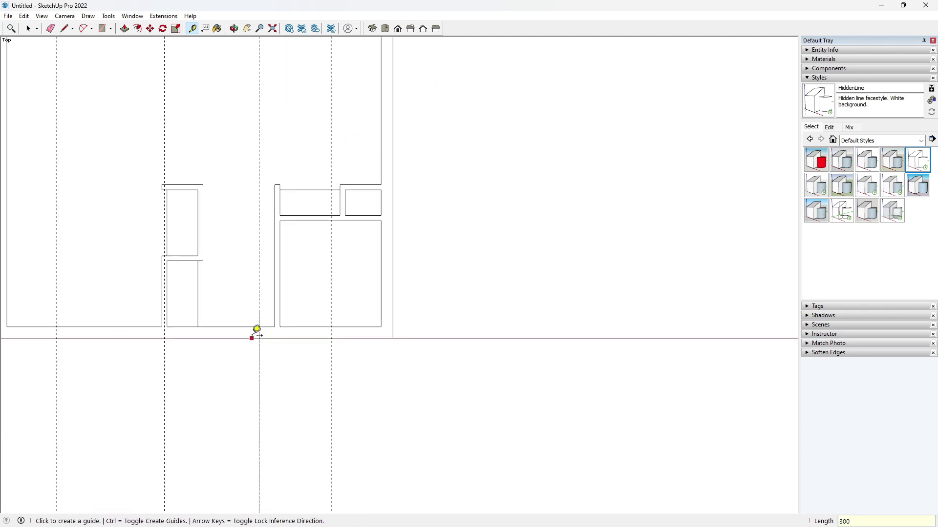
- Place a second vertical entrance guide left of the guide that lies 300 mm from the lower-right room's outer wall face
left_click(260, 355)
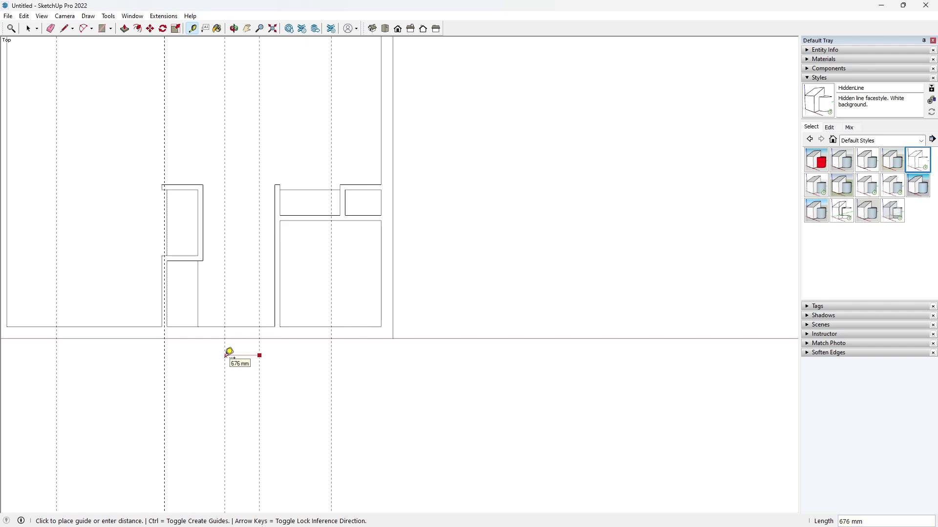
key("Return")
- Place a horizontal guide 500 mm below the upper face of the lower-right room's top wall and another 800 mm below it
scroll(302, 231, "up", 1)
left_click(286, 211)
type("500")
key("Return")
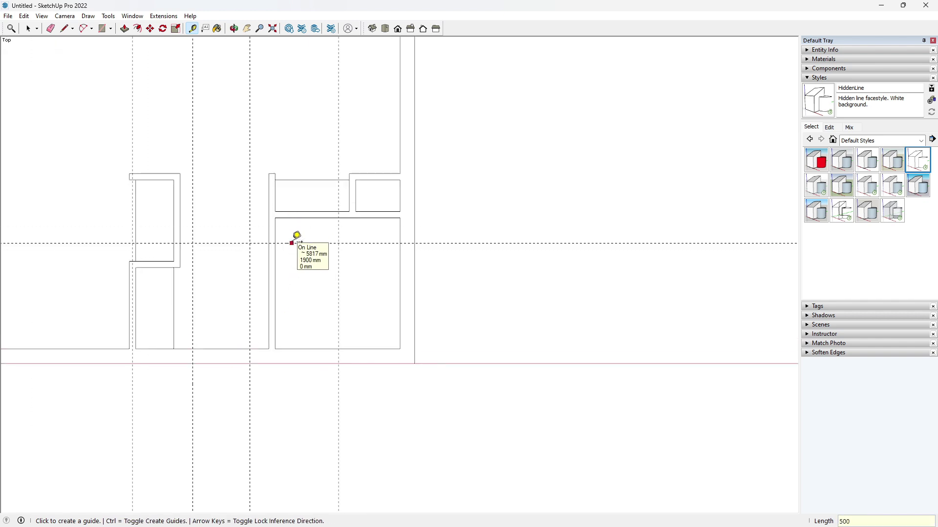
left_click(292, 242)
left_click(297, 274)
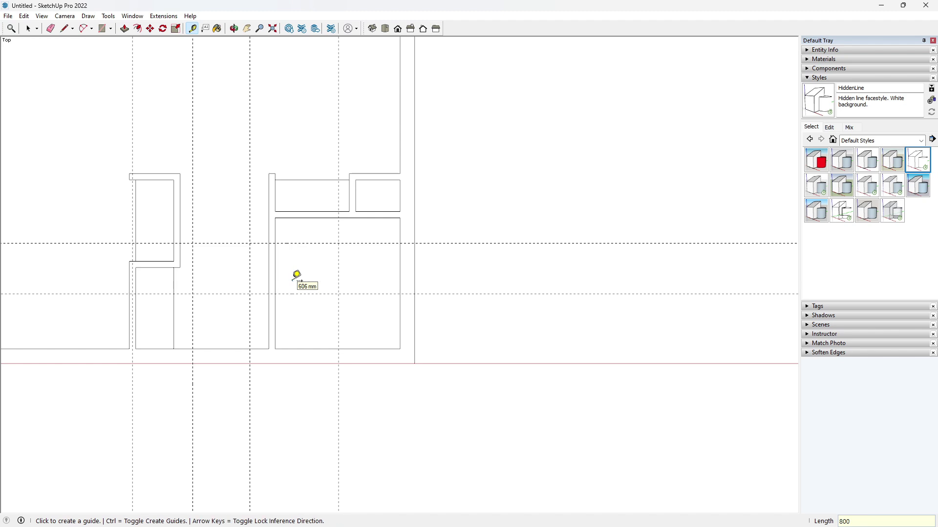
- Draw short lines across the top external wall along the vertical guides that mark the window openings
scroll(308, 286, "down", 3)
scroll(283, 88, "down", 1)
scroll(283, 87, "up", 3)
key("l")
left_click(384, 112)
scroll(288, 118, "down", 3)
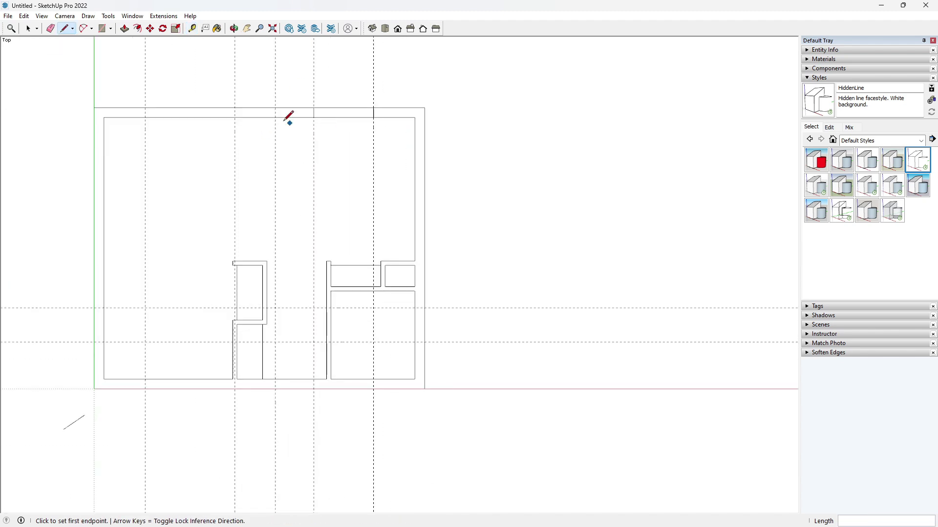
scroll(144, 113, "up", 2)
left_click(261, 105)
key("Escape")
- Draw short lines across the bottom external wall at the two entrance guides
scroll(345, 383, "down", 2)
scroll(337, 378, "up", 3)
left_click(331, 376)
key("Escape")
scroll(355, 345, "down", 1)
scroll(354, 337, "up", 1)
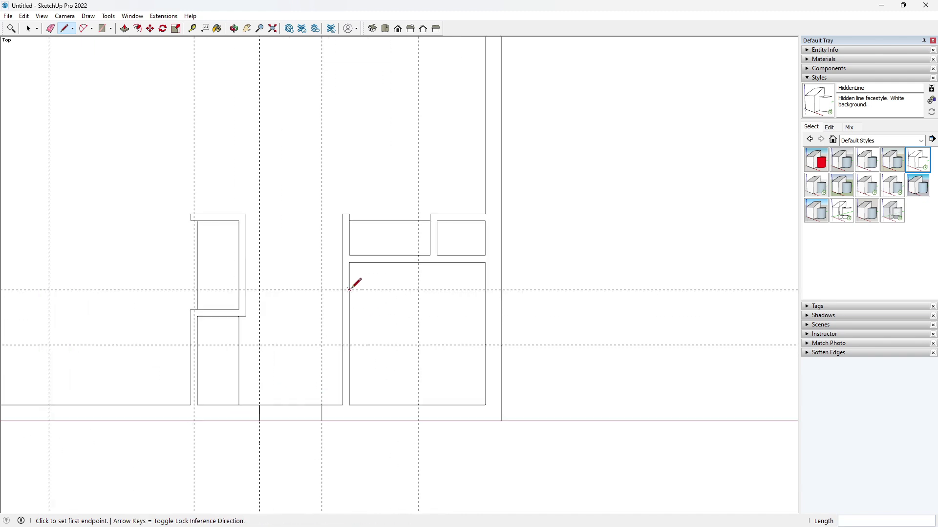
- Erase the leftover wall edges and guides at the window and door openings
scroll(350, 344, "down", 3)
key("e")
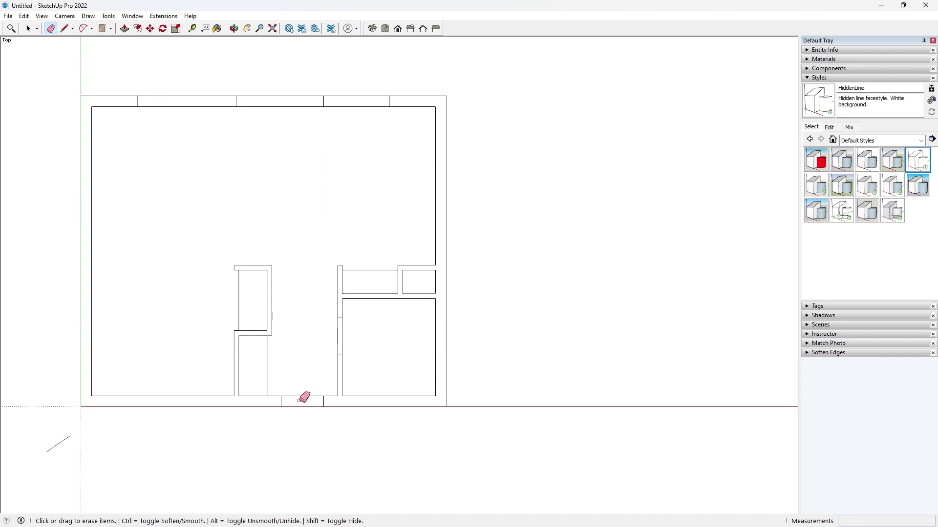
scroll(328, 332, "up", 1)
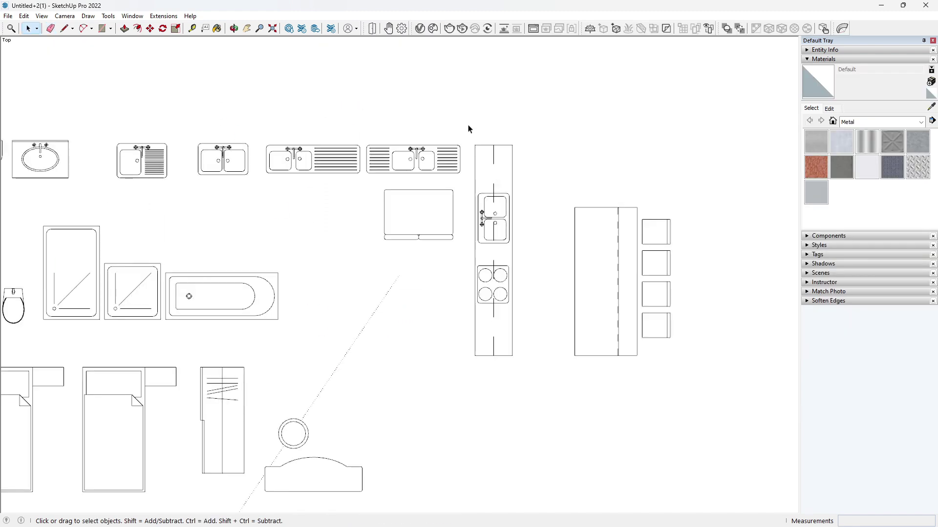
- Copy the kitchen counter with sink and hob from the Untitled+2(1) file and paste it right of the floor plan
left_click_drag(469, 128, 542, 388)
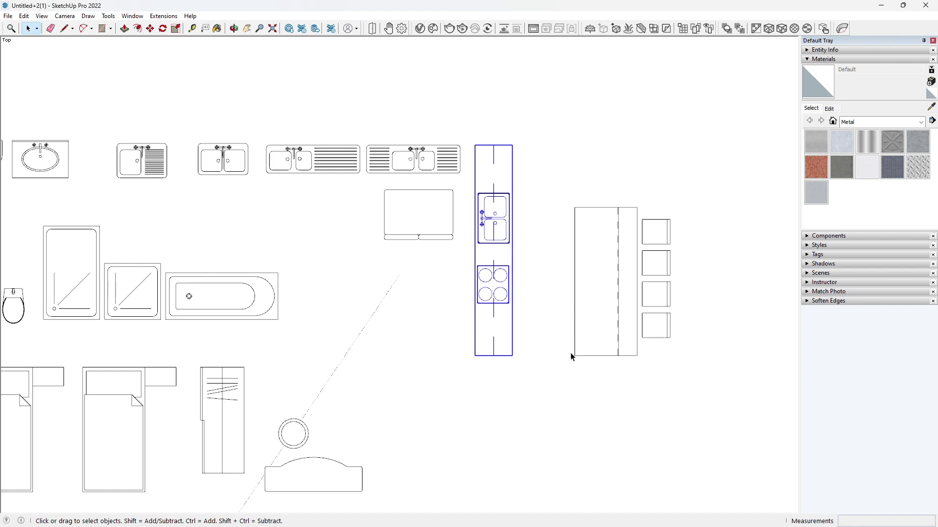
key("alt+Tab")
scroll(586, 366, "down", 2)
key("ctrl+v")
left_click(634, 315)
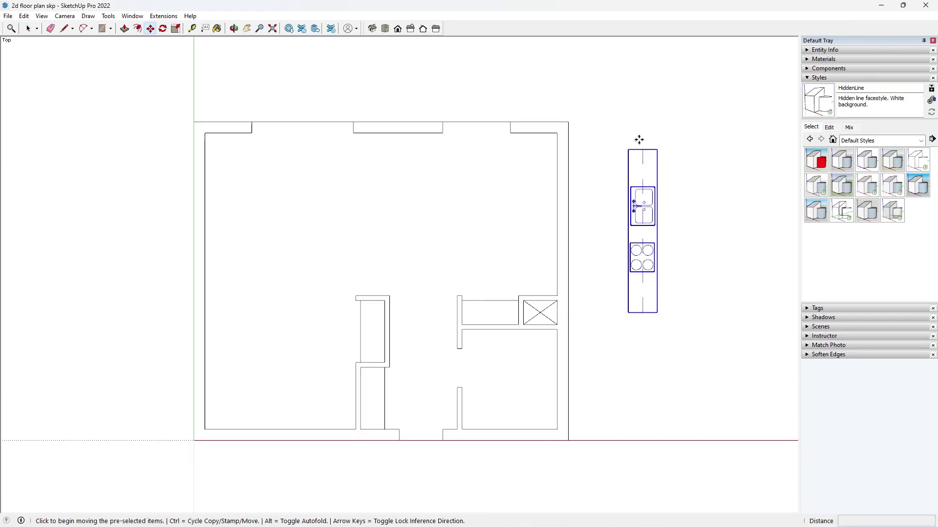
- Move the kitchen counter by its upper-right corner into the plan's upper-right inner wall corner
left_click(656, 150)
left_click(540, 131)
scroll(529, 333, "up", 3)
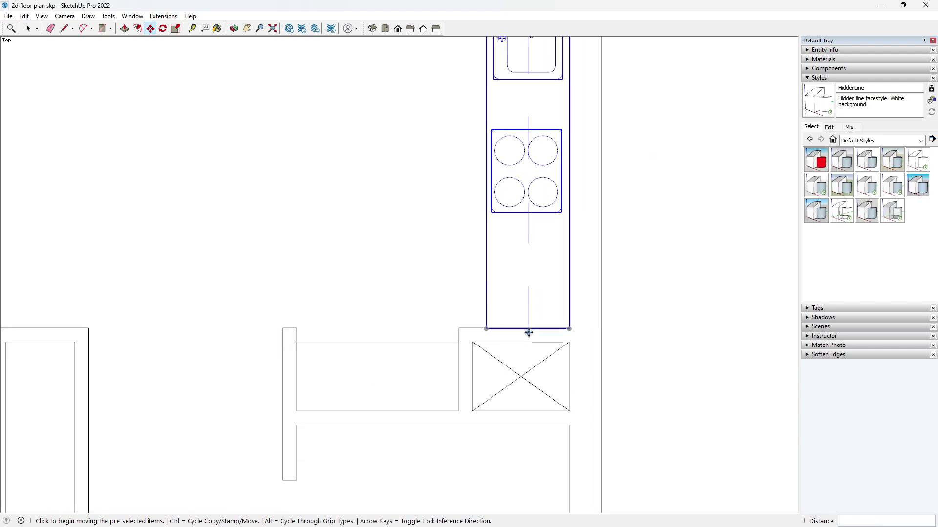
- Open the counter group for editing and adjust its lower end where it meets the crossed shaft's top wall
scroll(529, 333, "up", 3)
key("space")
left_click(405, 269)
key("m")
key("space")
key("m")
left_click(410, 328)
left_click(423, 332)
scroll(423, 333, "down", 2)
scroll(473, 337, "up", 2)
- Move the counter's lower end edges up about 7 mm onto the face of the crossed shaft's top wall
key("space")
left_click_drag(239, 291, 354, 337)
key("m")
scroll(298, 346, "up", 2)
left_click(254, 334)
left_click(255, 328)
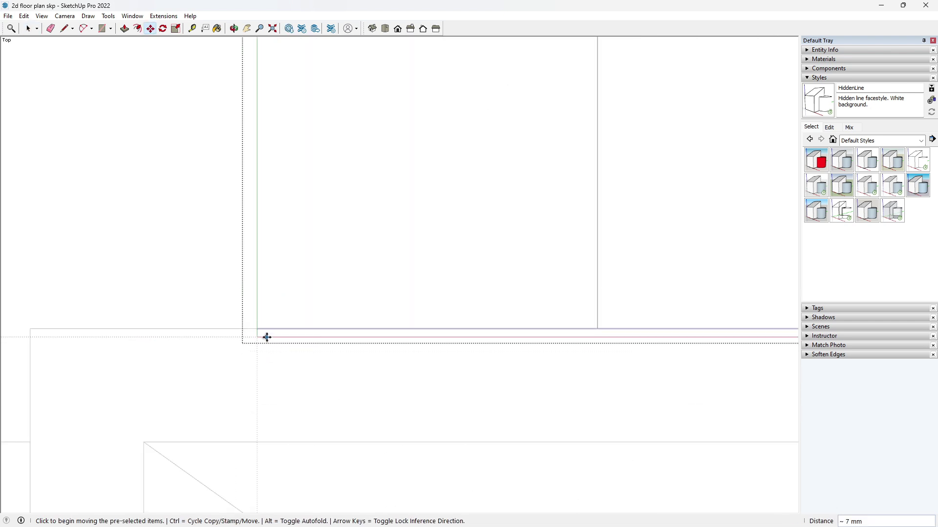
scroll(262, 333, "up", 1)
key("e")
scroll(286, 352, "down", 1)
scroll(439, 340, "up", 1)
scroll(440, 340, "down", 8)
- Copy the TV with its cabinet from the Untitled+2(1) file and paste it into the plan's upper-left room
key("space")
key("alt+Tab")
left_click(433, 346)
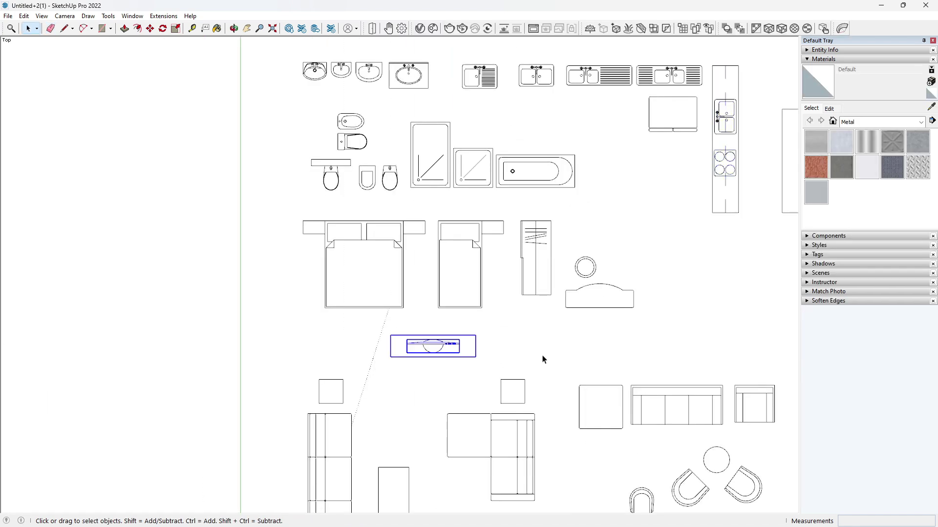
key("alt+Tab")
left_click(252, 295)
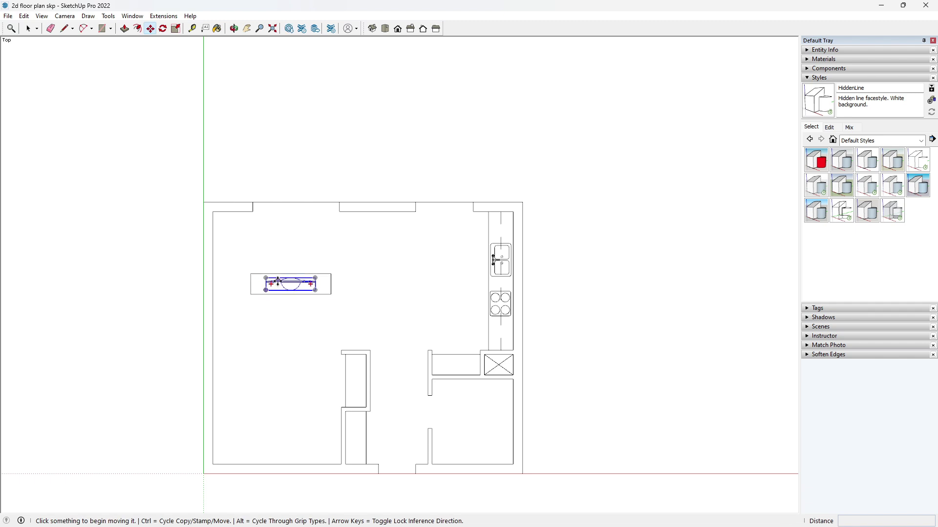
- Group the TV together with its cabinet
scroll(274, 281, "up", 3)
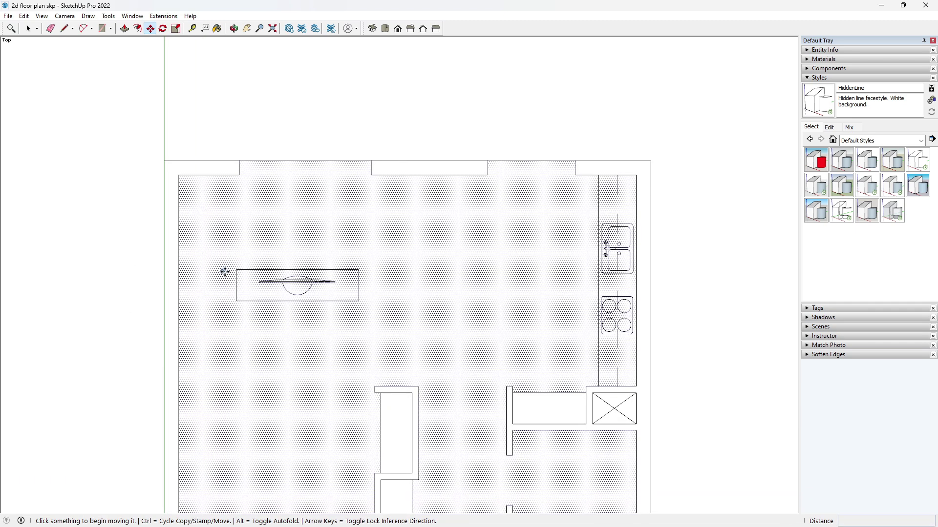
key("space")
right_click(319, 283)
left_click(391, 129)
- Rotate the TV unit 90 degrees and move it against the inner face of the left external wall
key("q")
left_click(327, 301)
left_click(399, 301)
type("90")
key("Return")
key("m")
left_click(295, 329)
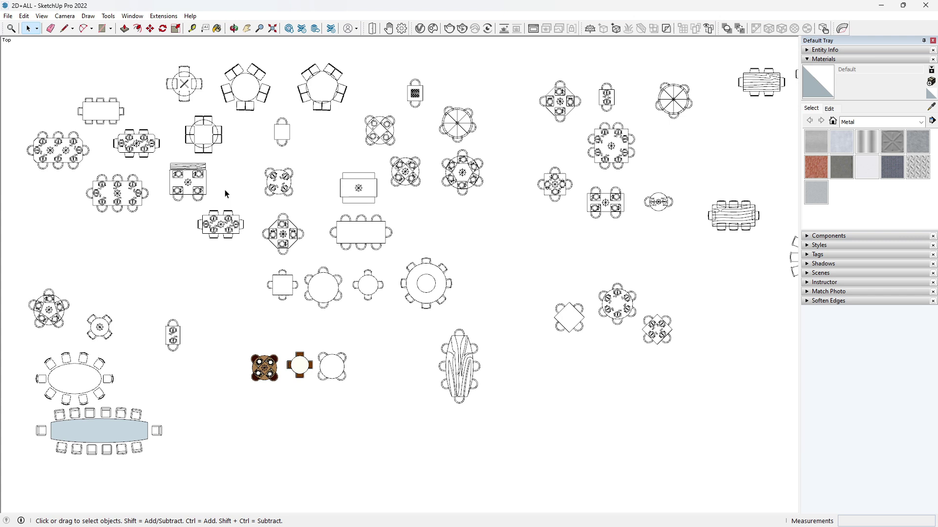
- Copy the rectangular six-seat dining set from the 2D+ALL file and paste it right of the floor plan
scroll(176, 195, "up", 5)
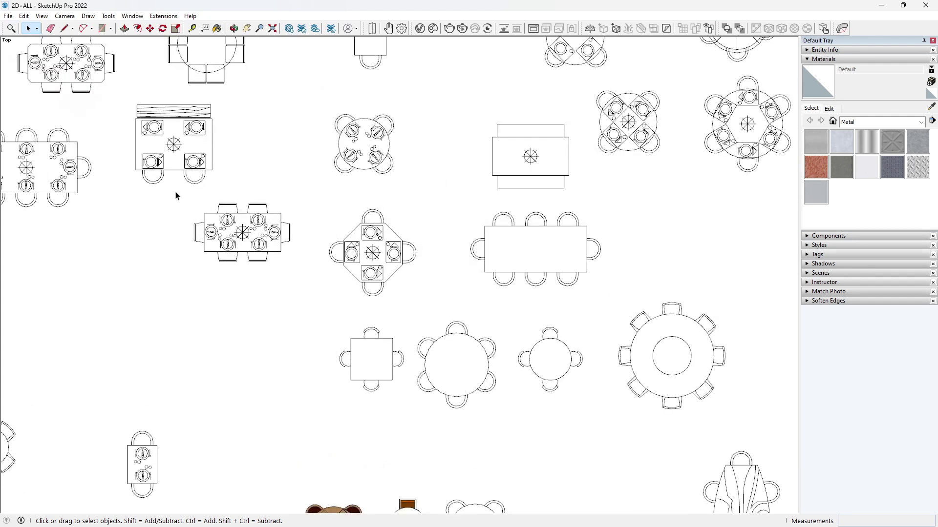
left_click_drag(303, 295, 303, 295)
mouse_move(631, 515)
left_click(481, 464)
left_click(28, 28)
key("ctrl+v")
left_click(647, 196)
- Rotate the dining set to stand lengthwise and move it into the open area in front of the kitchen counter
key("q")
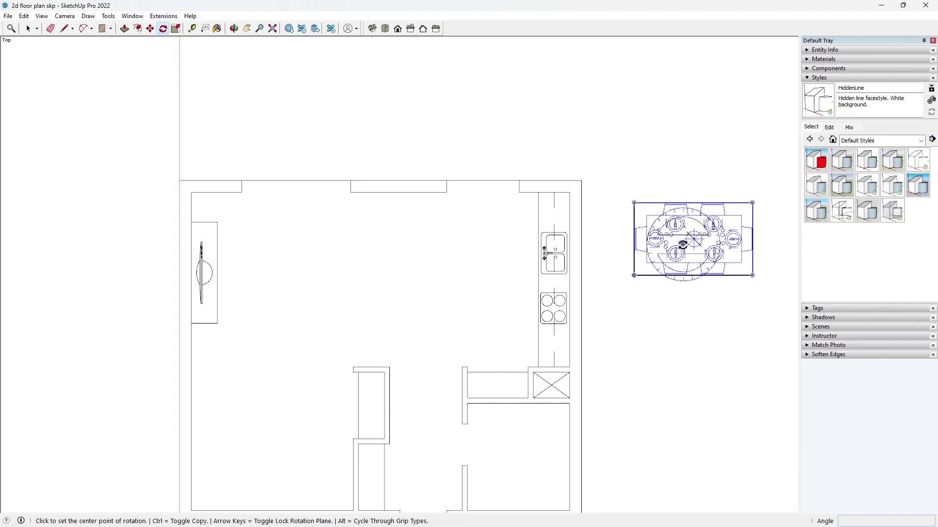
left_click(683, 244)
left_click(626, 254)
left_click(712, 182)
key("space")
key("m")
left_click(703, 265)
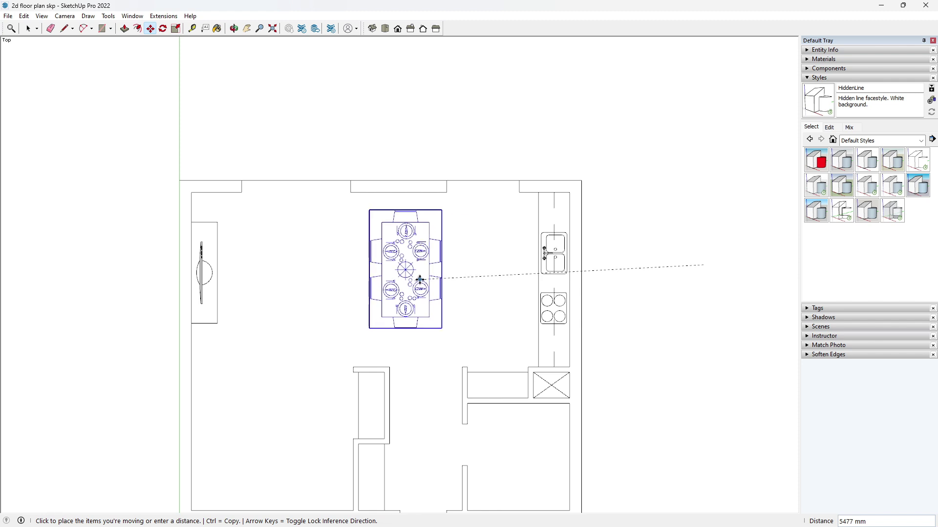
left_click(468, 282)
- Scale the dining set down uniformly from its upper-right corner
scroll(482, 271, "up", 3)
key("s")
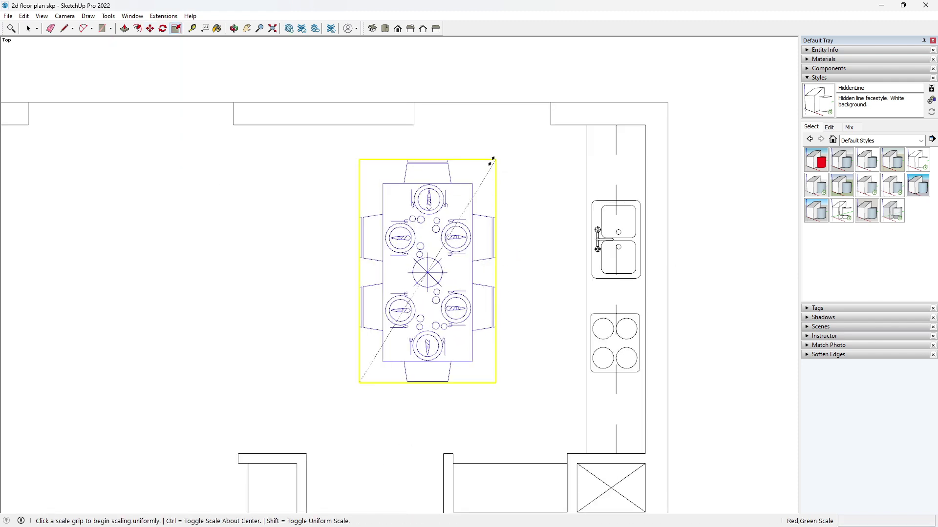
left_click(492, 160)
left_click(469, 195)
key("space")
scroll(501, 271, "down", 3)
scroll(425, 288, "down", 2)
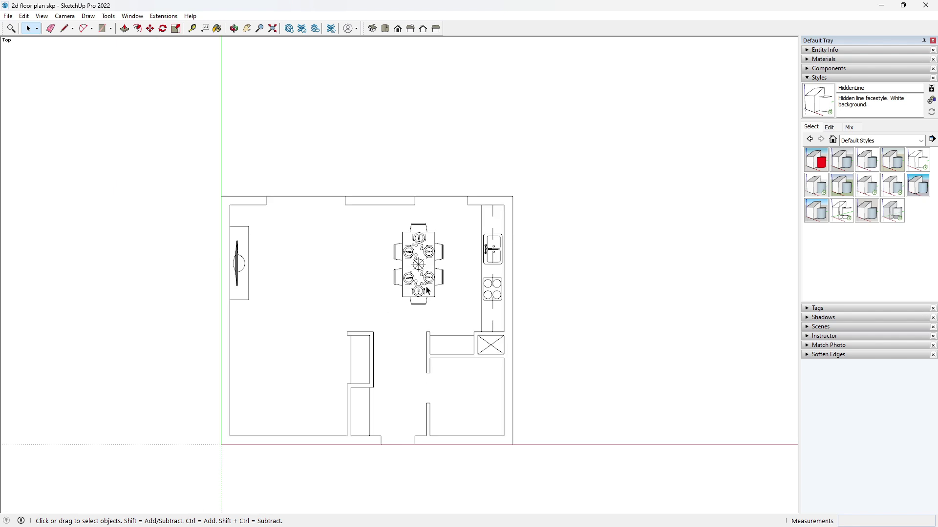
- Copy the small L-shaped sofa with cushions from the 2D+ALL file and paste it right of the floor plan
left_click(674, 471)
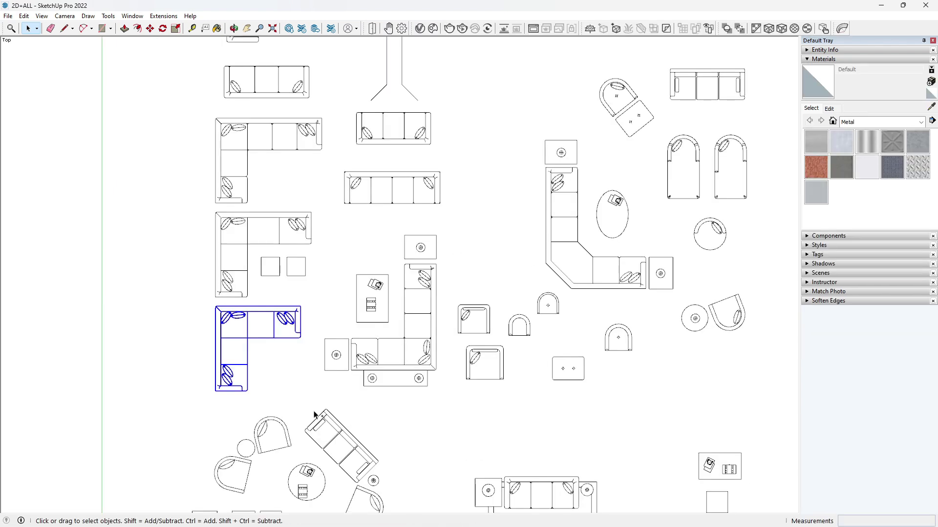
key("ctrl+c")
key("alt+Tab")
scroll(318, 326, "down", 2)
key("ctrl+v")
scroll(480, 321, "up", 2)
left_click(496, 323)
- Rotate the L-shaped sofa 90 degrees and move it into the living area between the TV unit and dining set
key("space")
key("q")
left_click(582, 334)
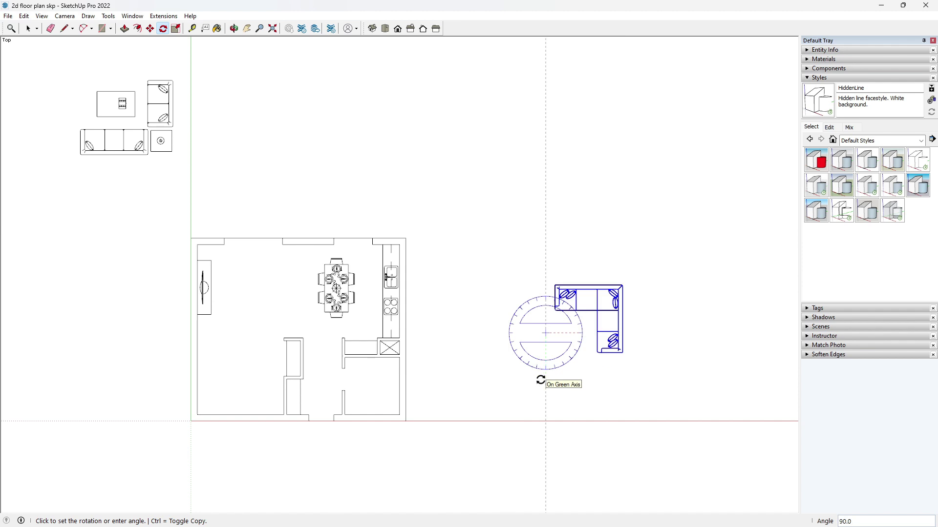
left_click(542, 394)
key("m")
left_click(578, 330)
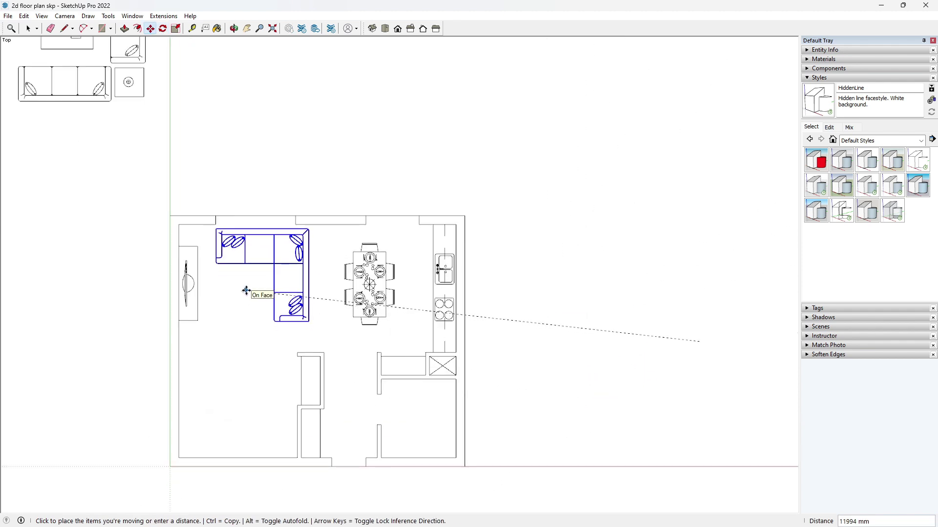
left_click(246, 293)
- Shorten the sofa's upper run by moving its end seat with two cushions against the corner seat
scroll(246, 293, "up", 3)
key("space")
left_click(294, 223)
left_click(231, 239)
key("m")
left_click(269, 293)
left_click(344, 294)
key("space")
scroll(255, 206, "down", 1)
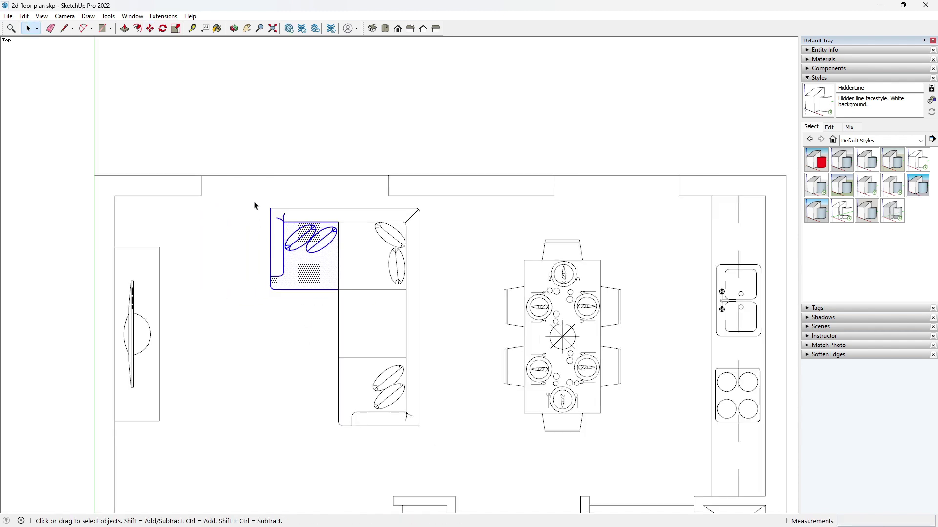
- Group all of the sofa's geometry and shift the sofa slightly towards the TV unit
triple_click(438, 448)
scroll(437, 423, "up", 3)
right_click(422, 152)
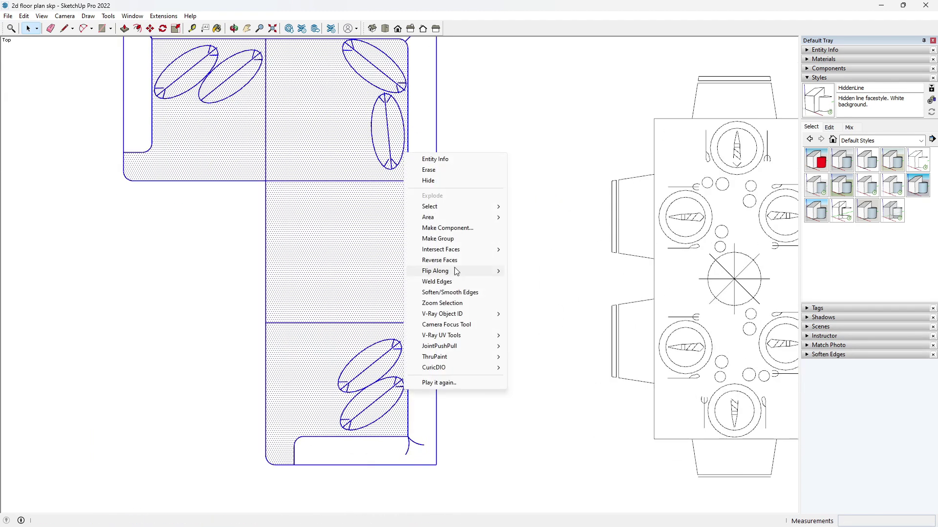
left_click(457, 239)
scroll(345, 286, "down", 3)
key("m")
- Draw two overlapping coffee-table circles between TV and sofa, the smaller about 220 mm in radius, and group them
key("c")
scroll(223, 265, "up", 1)
left_click(230, 293)
left_click(230, 293)
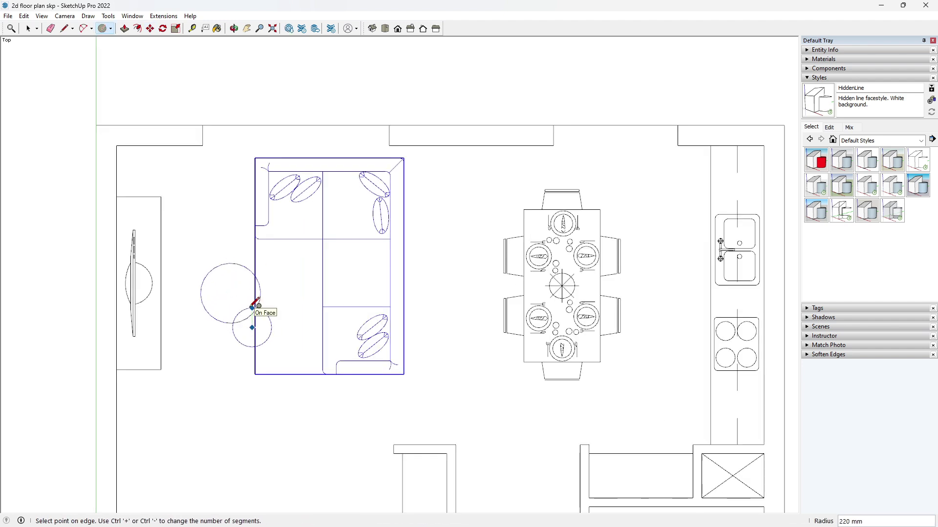
left_click(255, 304)
key("space")
left_click_drag(195, 258, 298, 382)
right_click(248, 264)
left_click(273, 119)
- Move the grouped sofa about 215 mm towards the TV unit
left_click(396, 310)
key("m")
left_click(379, 396)
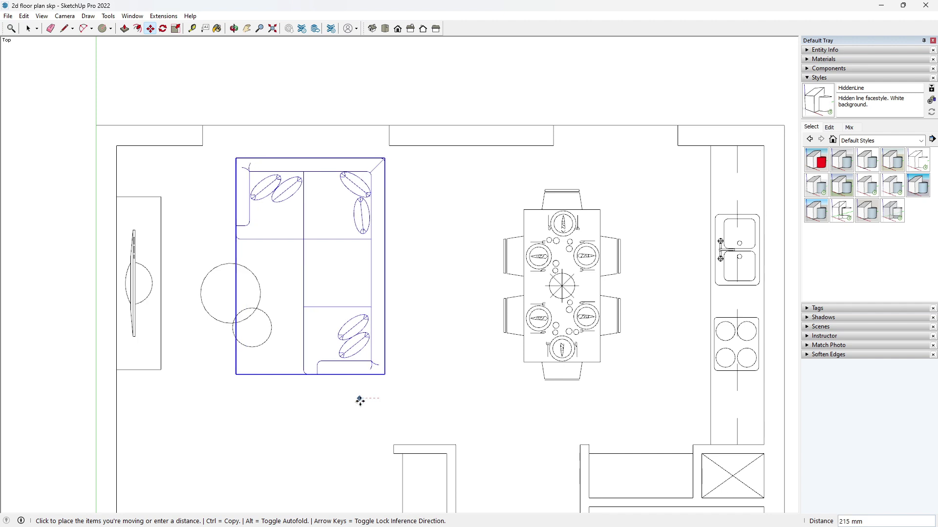
left_click(360, 400)
- Draw a narrow rectangular desk along the full length of the sofa's back and group it
key("r")
left_click(383, 158)
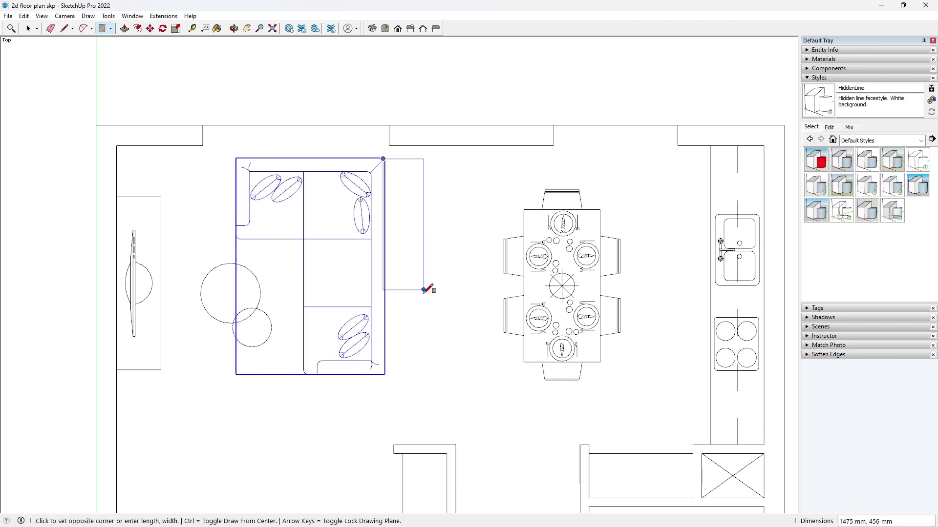
left_click(415, 374)
key("space")
left_click(405, 346)
right_click(412, 342)
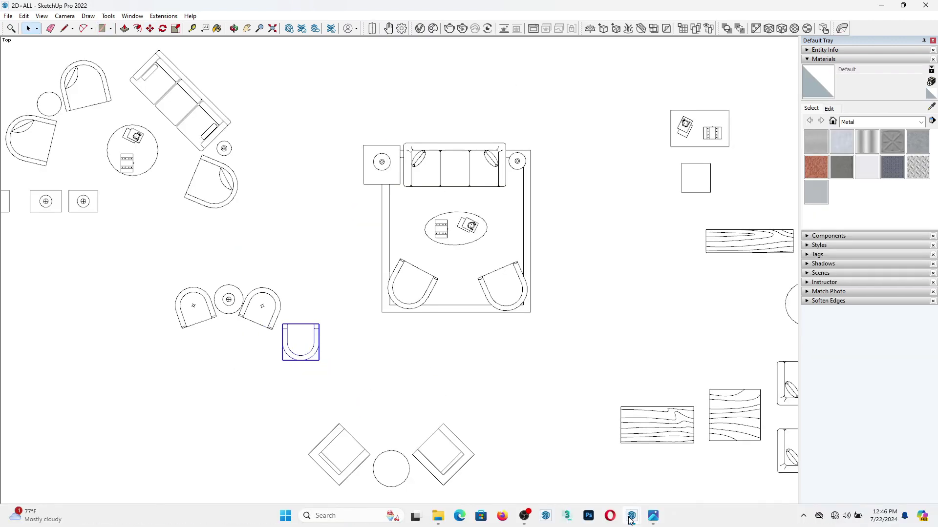
- Paste the round-backed chair copied from the 2D+ALL file into the floor plan file, above the top wall
mouse_move(631, 521)
left_click(530, 481)
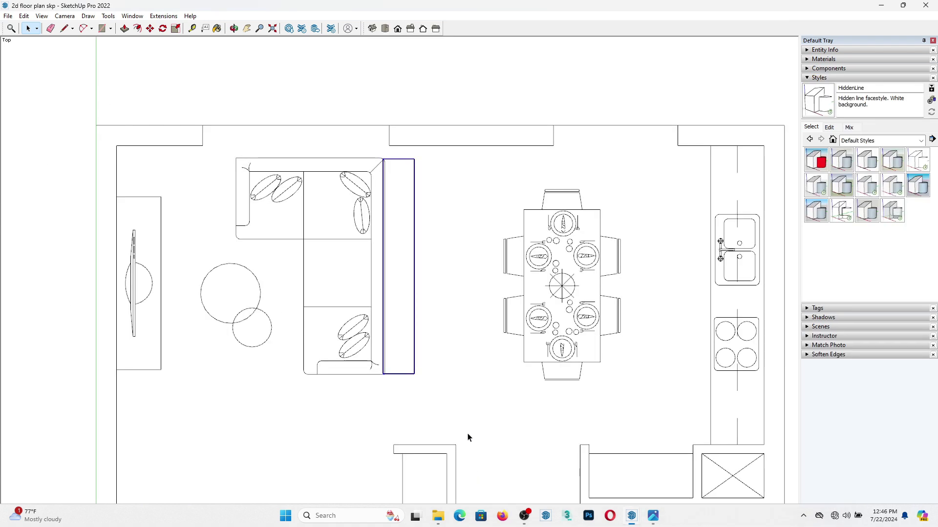
key("ctrl+v")
scroll(414, 368, "down", 4)
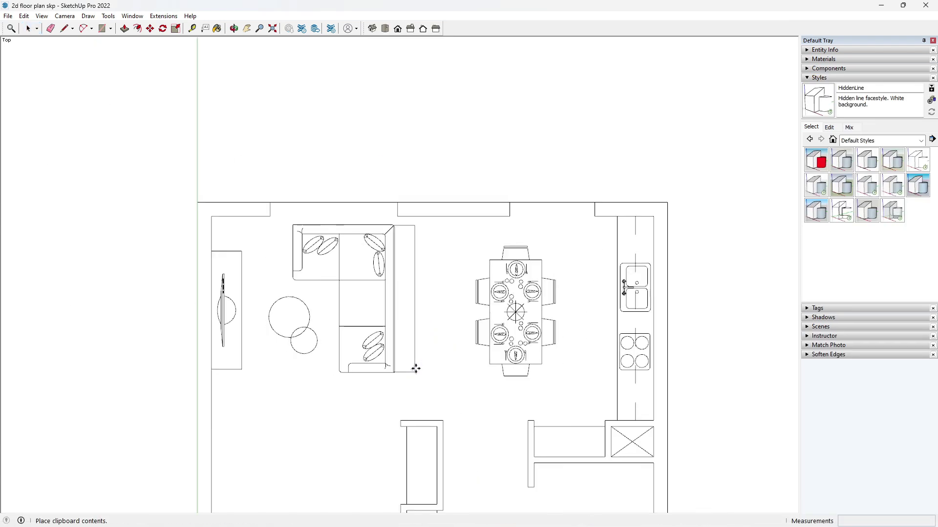
left_click(422, 228)
scroll(410, 182, "up", 1)
key("space")
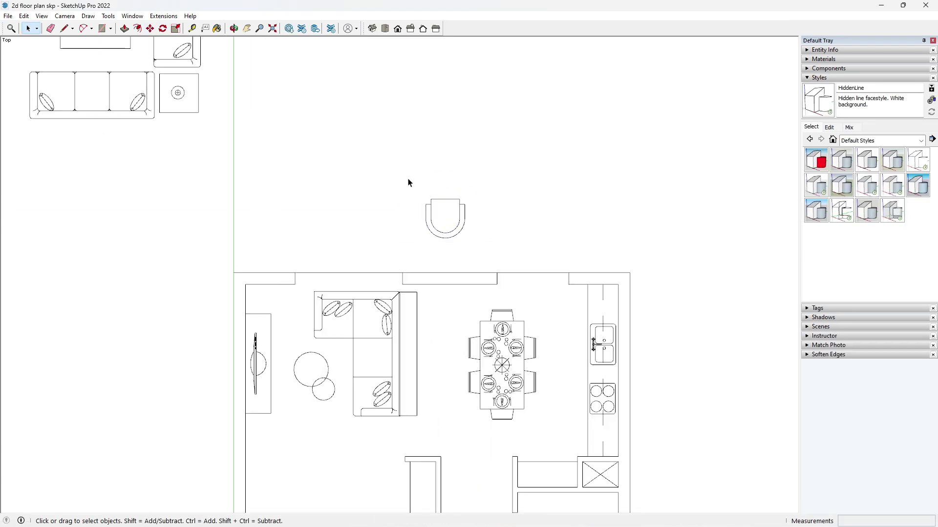
- Rotate the chair 90 degrees so it opens towards the sofa side and scale it down uniformly
key("q")
left_click(487, 227)
left_click(487, 184)
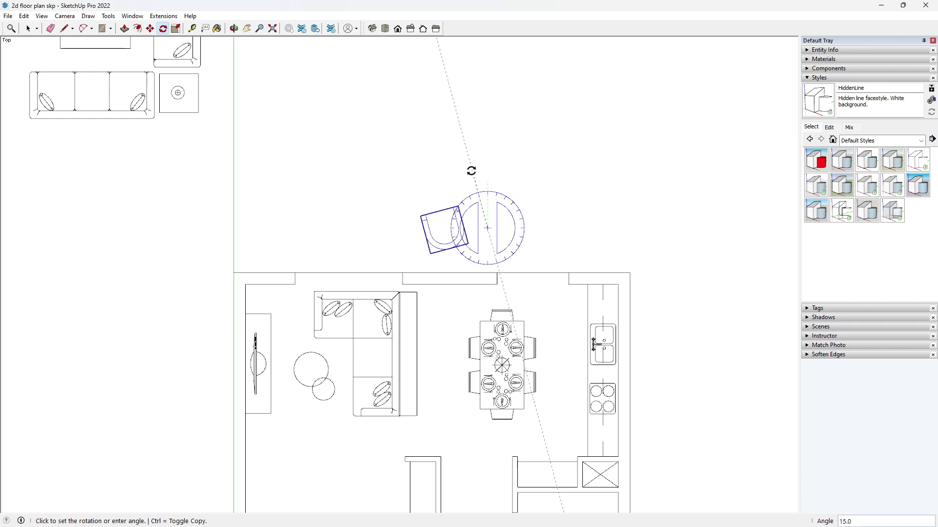
key("Return")
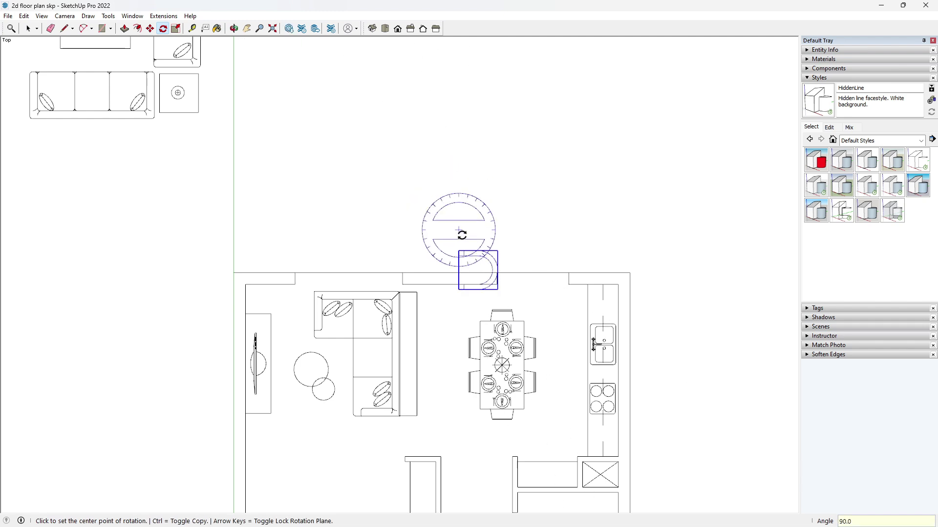
scroll(488, 268, "up", 2)
key("s")
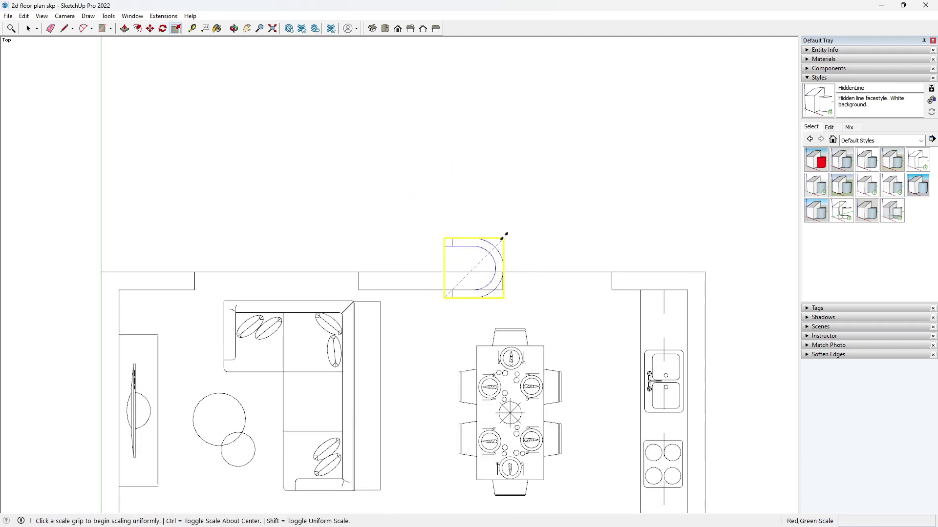
left_click(504, 236)
left_click(489, 253)
- Move the chair beside the upper part of the desk behind the sofa and scale it down further
key("m")
left_click(437, 299)
scroll(385, 357, "up", 3)
left_click(394, 347)
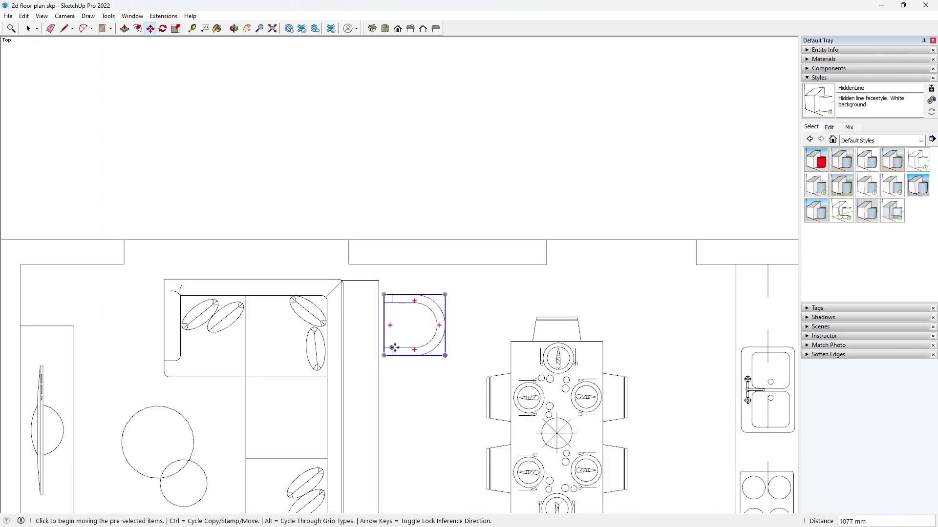
key("s")
left_click(444, 294)
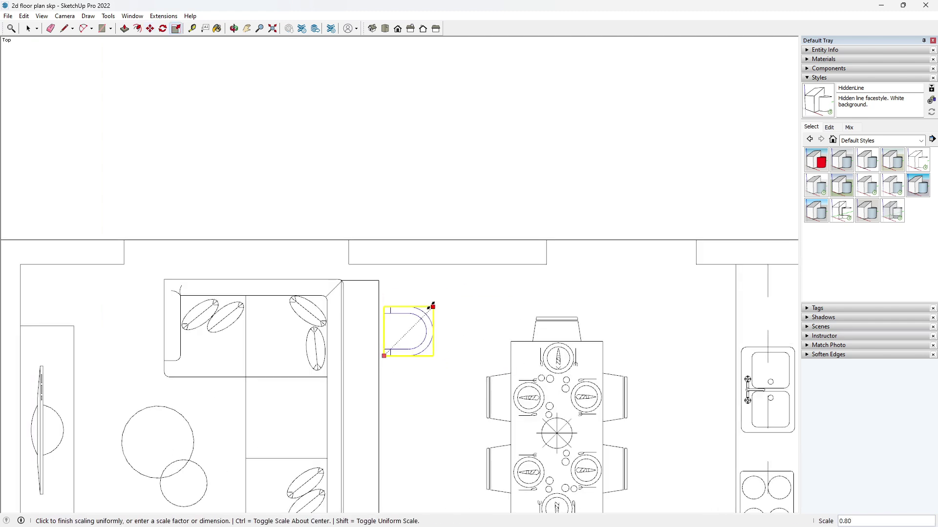
left_click(428, 310)
- Copy the chair straight down along the desk to make a second seat
key("m")
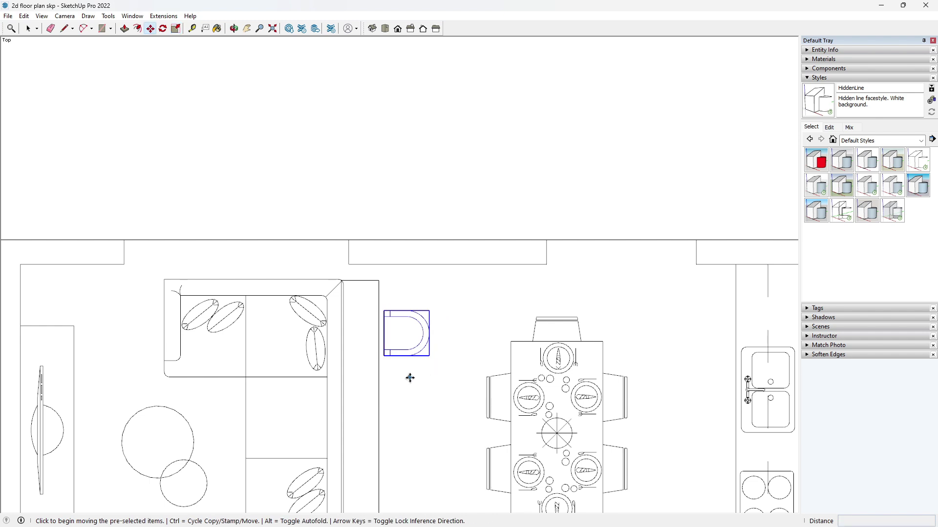
key("ctrl")
left_click(400, 378)
left_click(400, 447)
scroll(439, 410, "down", 3)
left_click(496, 356)
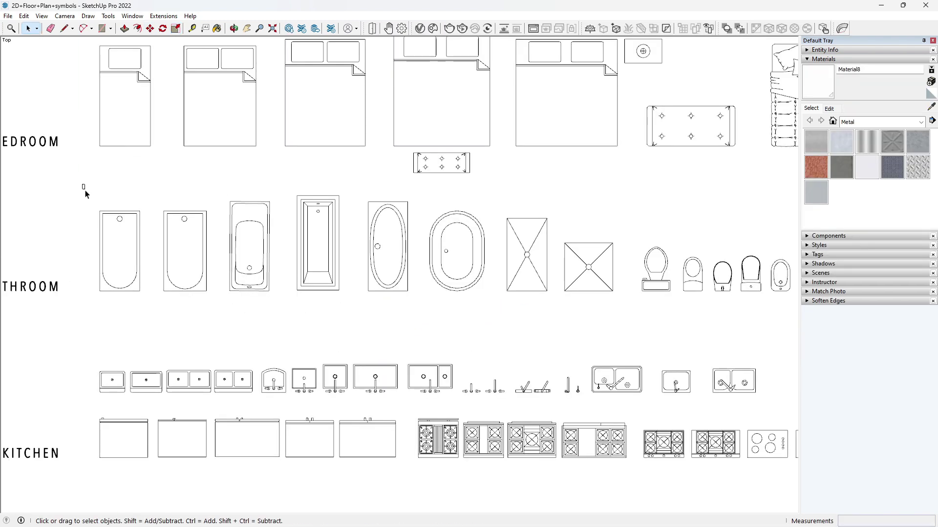
- Copy the first bathtub, the first toilet and the rectangular washbasin from the 2D+Floor+Plan+symbols file and paste them above the floor plan
left_click(140, 242)
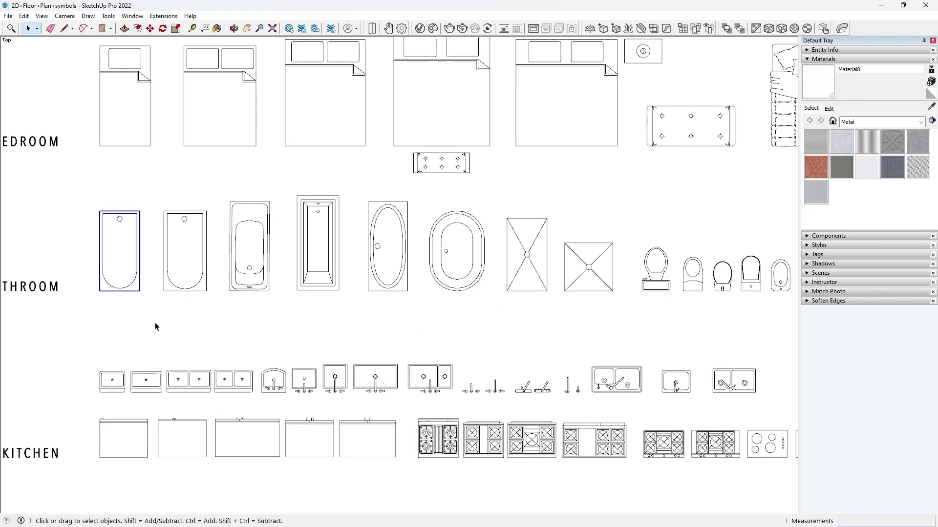
scroll(440, 266, "up", 2)
scroll(427, 252, "down", 1)
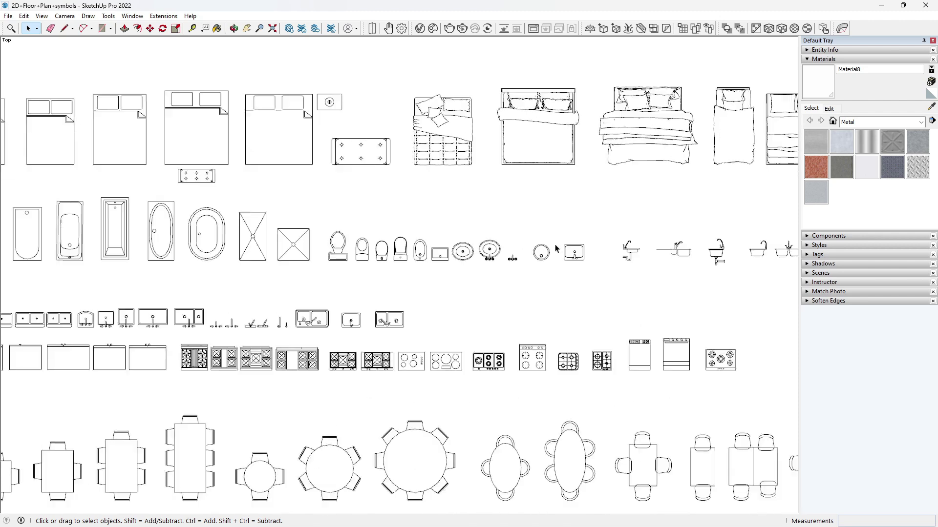
scroll(558, 252, "up", 1)
scroll(423, 239, "up", 4)
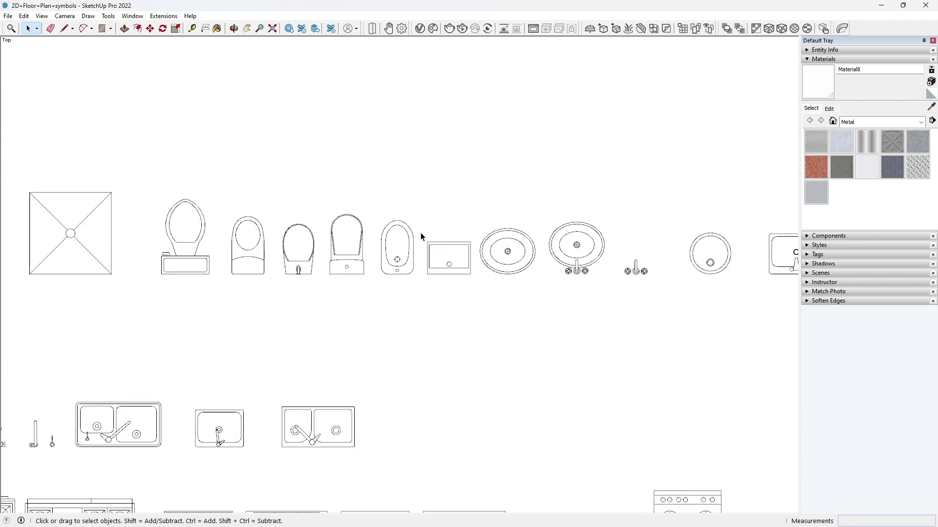
left_click_drag(210, 309, 210, 308, "ctrl")
scroll(277, 250, "down", 4)
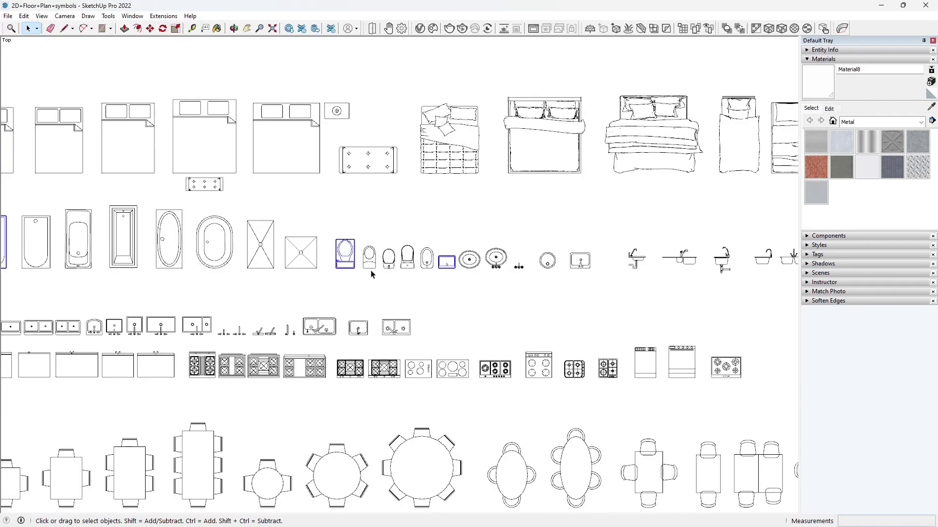
scroll(371, 275, "down", 1)
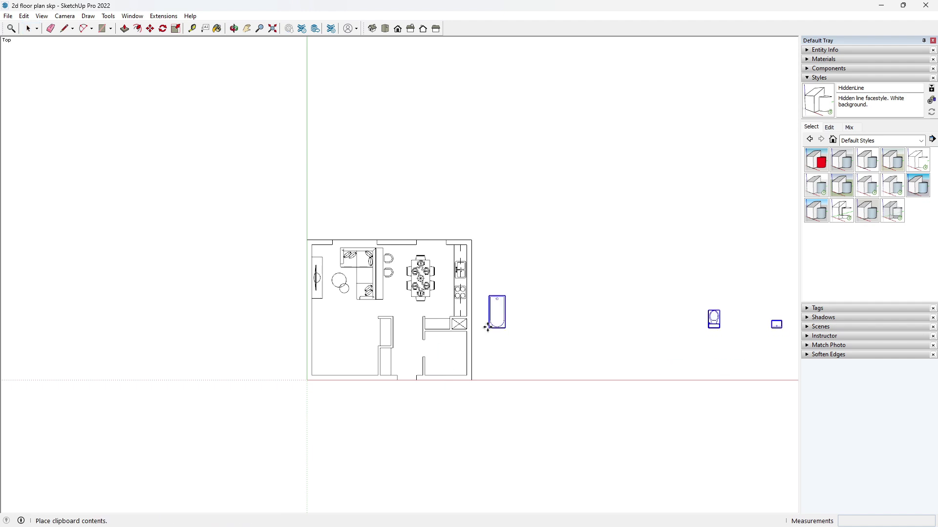
left_click(348, 193)
scroll(357, 179, "up", 2)
- Rotate the bathtub 90 degrees counterclockwise so its drain end points left
key("space")
left_click(366, 187)
key("q")
left_click(380, 197)
left_click(423, 195)
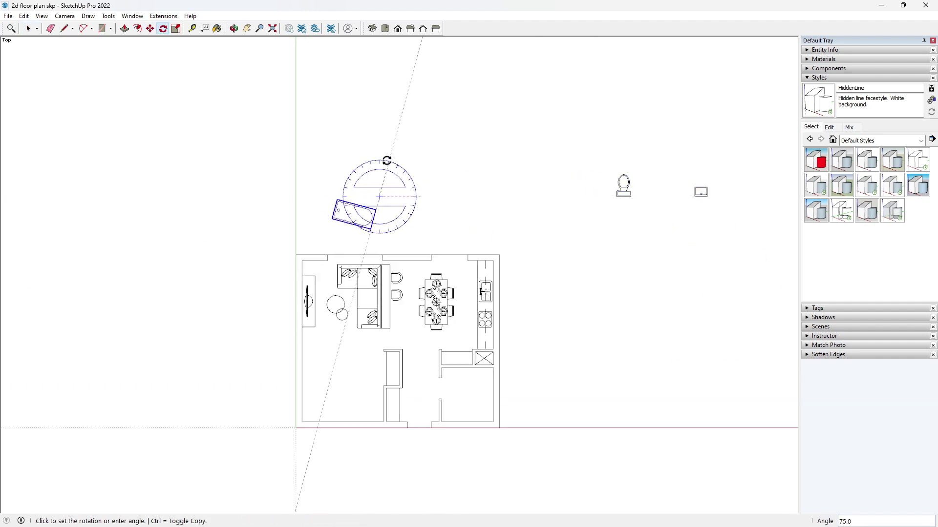
left_click(381, 155)
- Move the bathtub into the bathroom's lower-left inner corner, against the bottom wall
key("m")
scroll(335, 268, "up", 2)
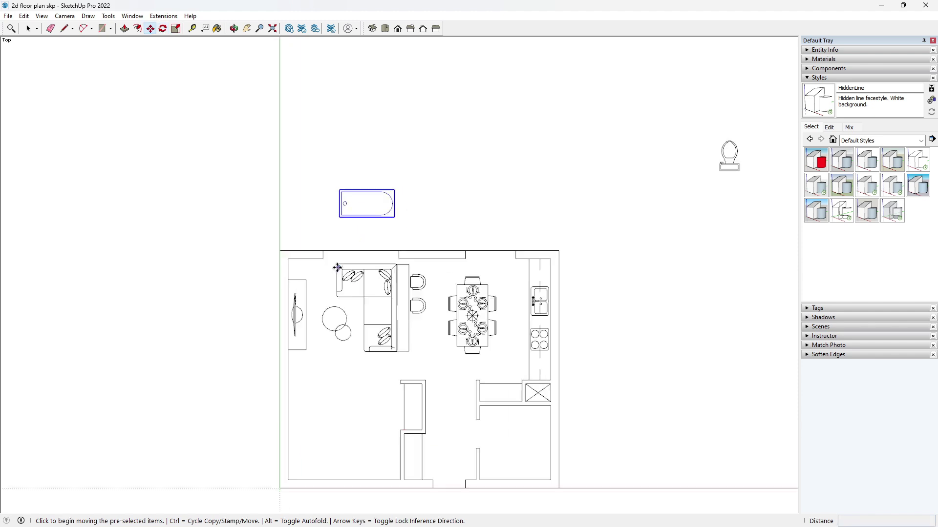
left_click(339, 213)
scroll(390, 286, "down", 2)
scroll(362, 295, "up", 4)
left_click(362, 295)
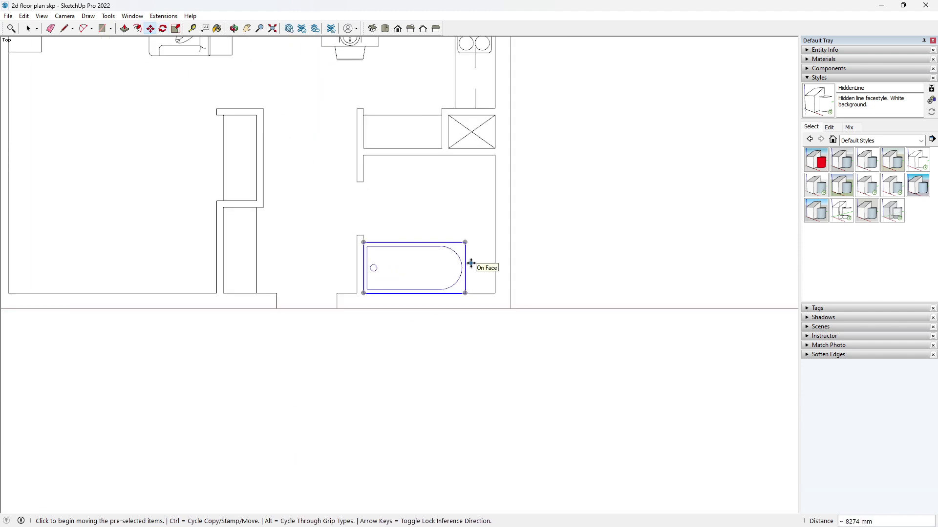
- Draw a rectangle filling the gap between the bathtub and the right wall, and offset its outline inward
scroll(468, 266, "up", 2)
key("r")
left_click(466, 236)
left_click(504, 304)
scroll(497, 243, "up", 3)
key("f")
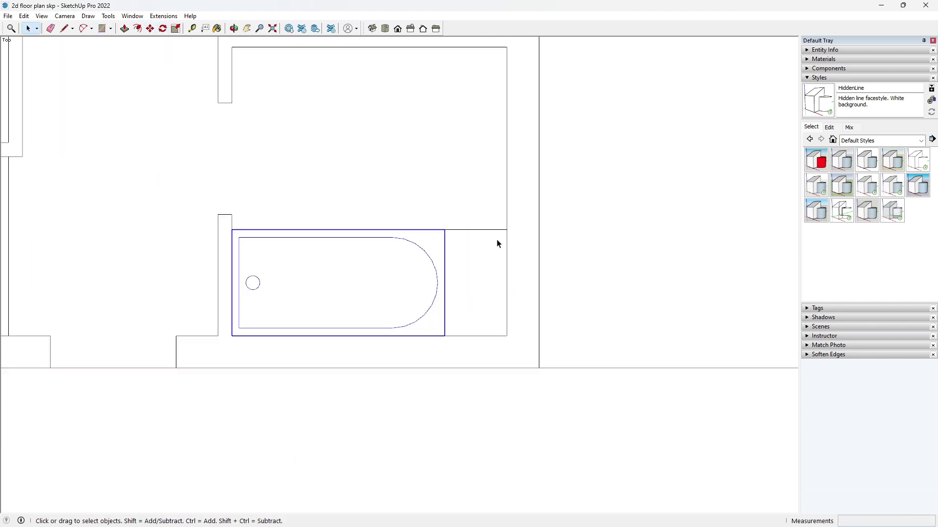
left_click(495, 239)
left_click(492, 233)
- Draw two crossing diagonal lines between the corners of the inner rectangle beside the bathtub
key("l")
left_click(509, 229)
left_click(421, 382)
left_click(421, 228)
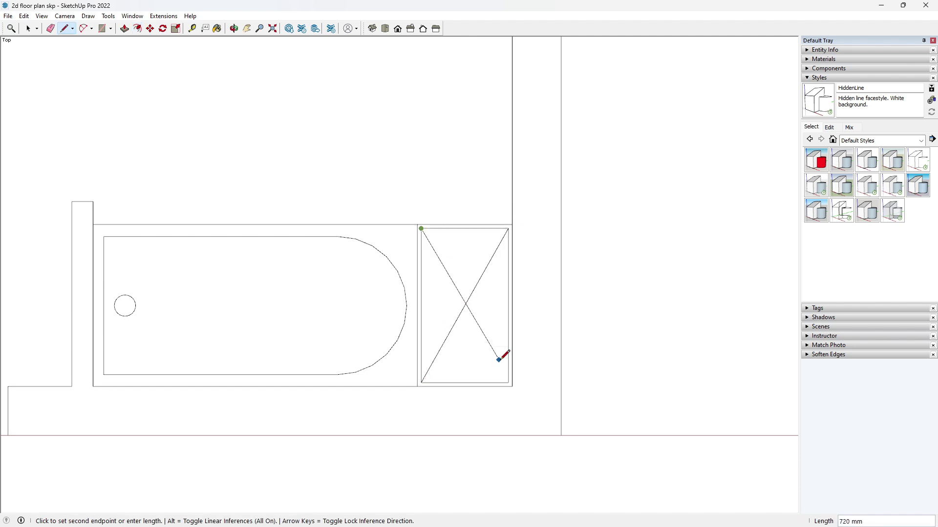
left_click(509, 383)
- Group the crossed rectangle beside the bathtub with its outline and diagonals
key("space")
left_click_drag(412, 210, 539, 390)
right_click(489, 288)
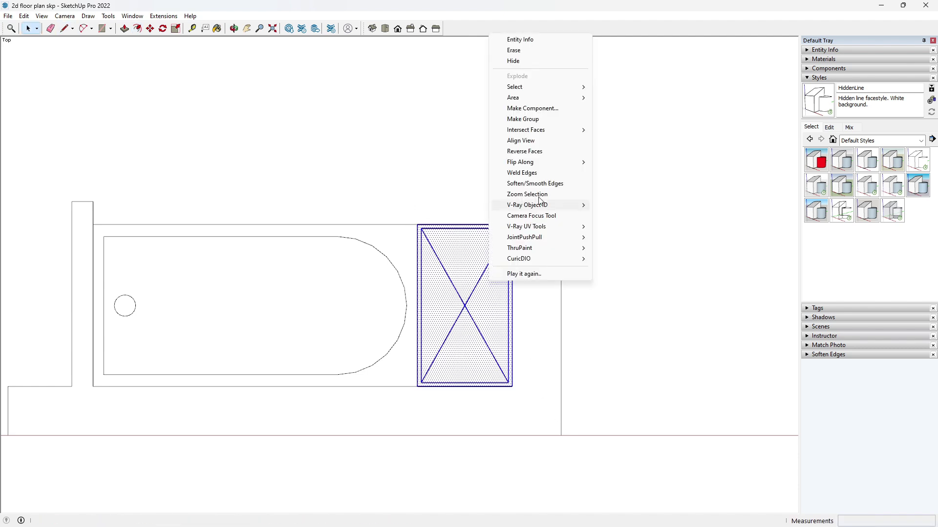
left_click(552, 122)
- Rotate the toilet 90 degrees counterclockwise so its tank faces the right wall
scroll(425, 415, "down", 8)
key("q")
left_click(538, 287)
left_click(540, 261)
left_click(513, 282)
- Move the toilet into the bathroom's upper-right inner corner with its tank against the right wall
scroll(480, 299, "up", 3)
key("m")
left_click(437, 310)
scroll(436, 274, "down", 3)
scroll(335, 387, "up", 2)
left_click(335, 389)
scroll(329, 379, "down", 2)
- Rotate the rectangular washbasin 90 degrees counterclockwise so its drain side faces right
key("space")
scroll(535, 230, "up", 1)
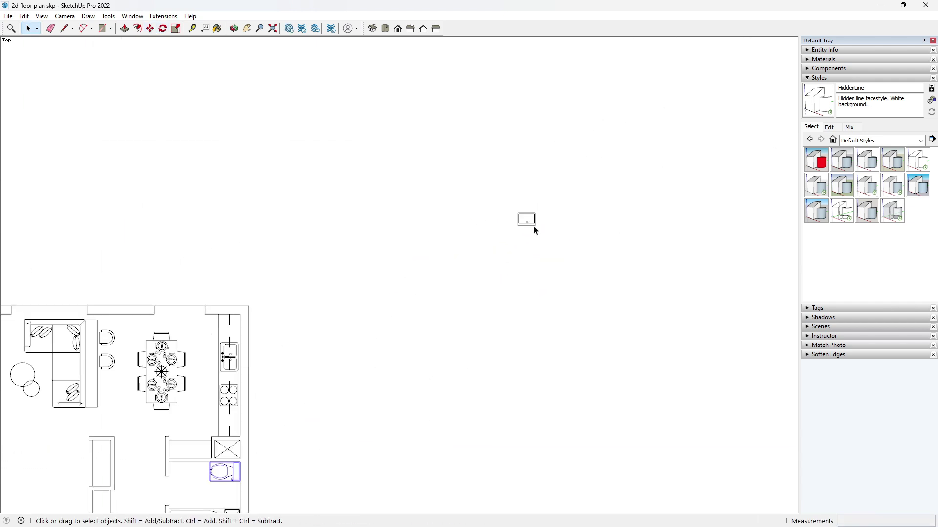
key("q")
left_click(531, 268)
left_click(562, 268)
left_click(544, 188)
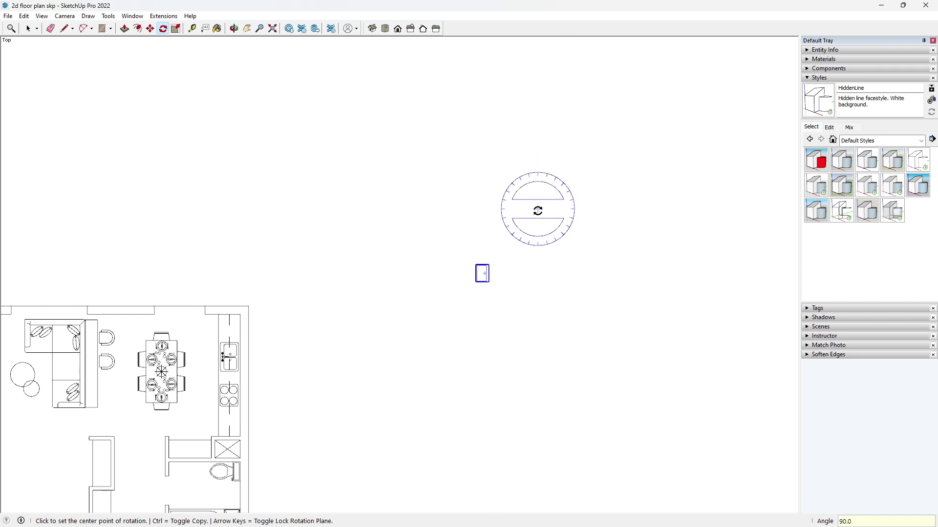
- Move the washbasin against the bathroom's right wall, between the toilet and the crossed rectangle
key("m")
scroll(481, 272, "up", 3)
left_click(473, 277)
scroll(513, 195, "down", 3)
scroll(381, 320, "up", 3)
left_click(381, 320)
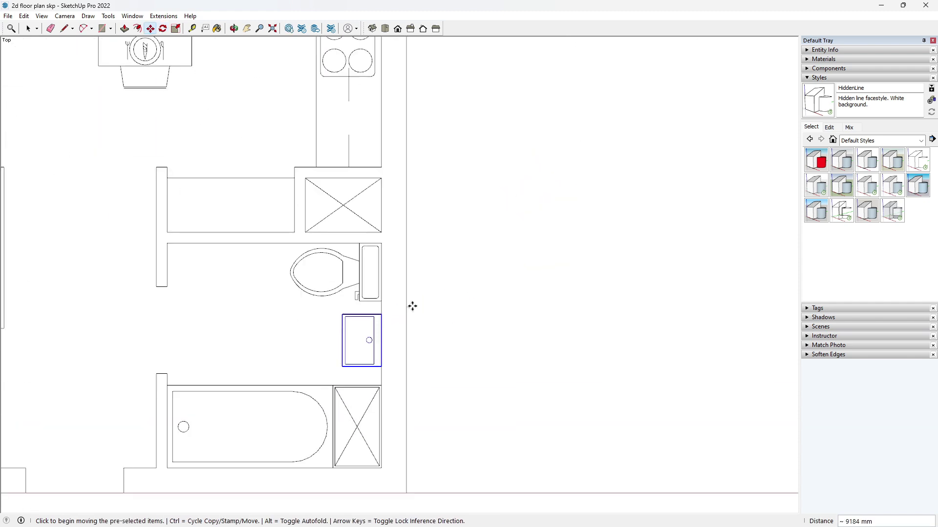
- Copy the row of five quarter-circle door symbols from the 2D+ALL file and paste it above and left of the floor plan's walls
scroll(371, 313, "down", 4)
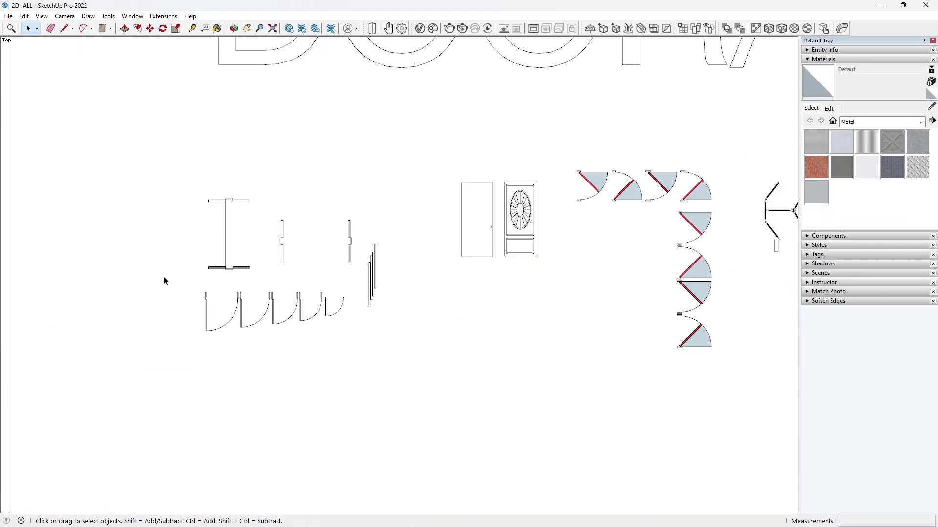
left_click_drag(164, 280, 358, 390)
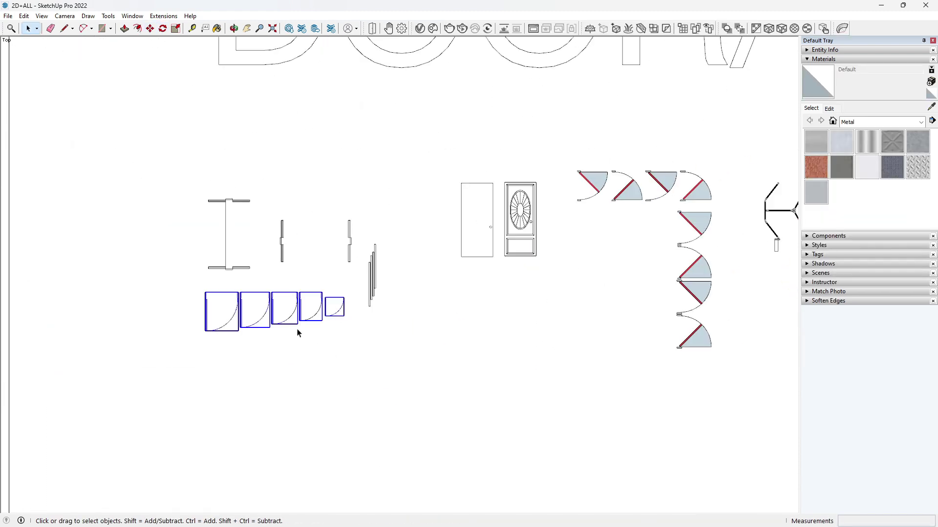
scroll(569, 236, "up", 2)
scroll(559, 278, "down", 4)
mouse_move(601, 502)
left_click(476, 440)
key("ctrl+v")
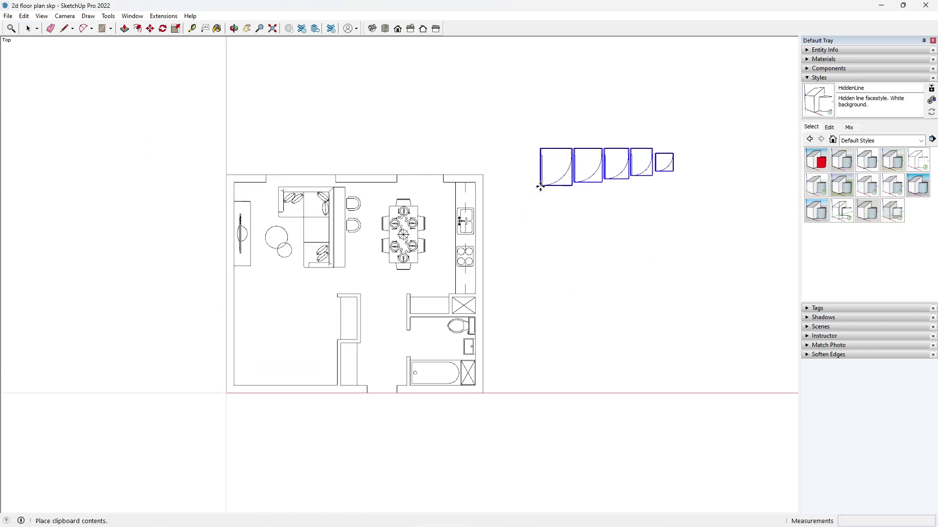
scroll(513, 222, "down", 3)
scroll(476, 266, "up", 3)
- Copy the bed with a checked blanket and scattered cushions from the 2D+Floor+Plan+symbols file and paste it left of the floor plan
mouse_move(637, 523)
left_click(682, 461)
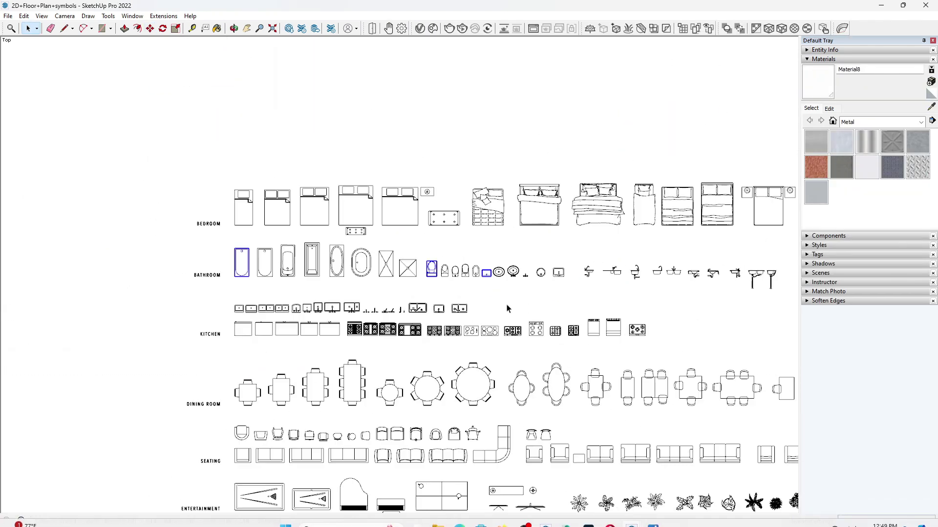
scroll(321, 236, "down", 3)
scroll(694, 249, "up", 3)
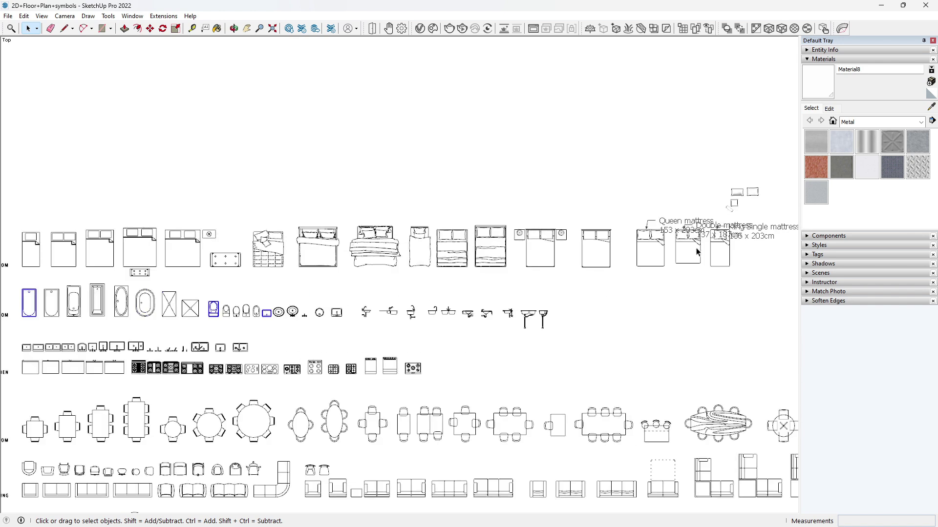
scroll(237, 247, "up", 3)
left_click_drag(259, 202, 359, 342)
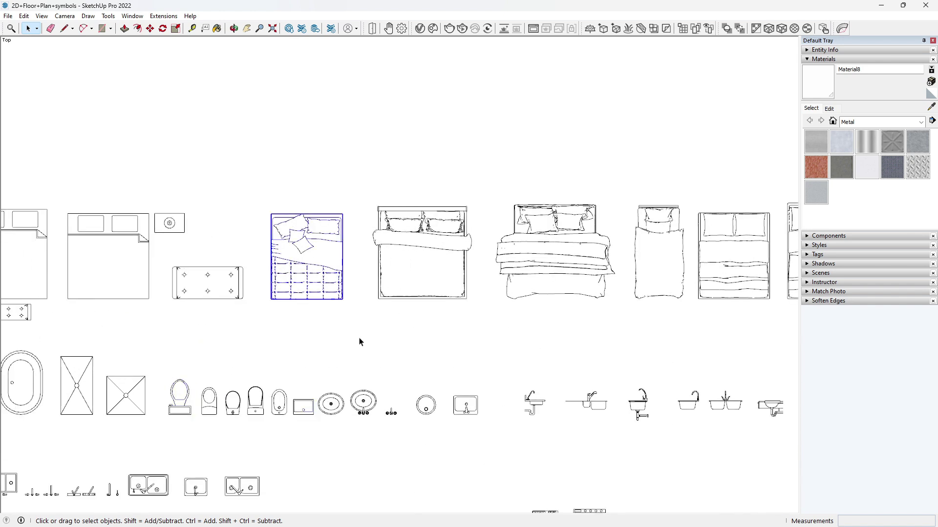
mouse_move(575, 526)
left_click(479, 464)
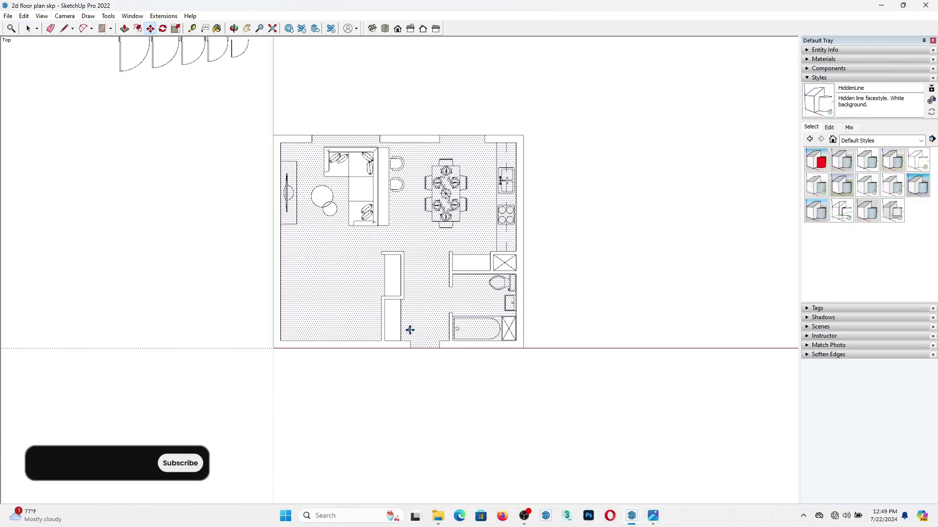
key("ctrl+v")
left_click(166, 254)
- Rotate the bed 180 degrees so its pillows point down
key("space")
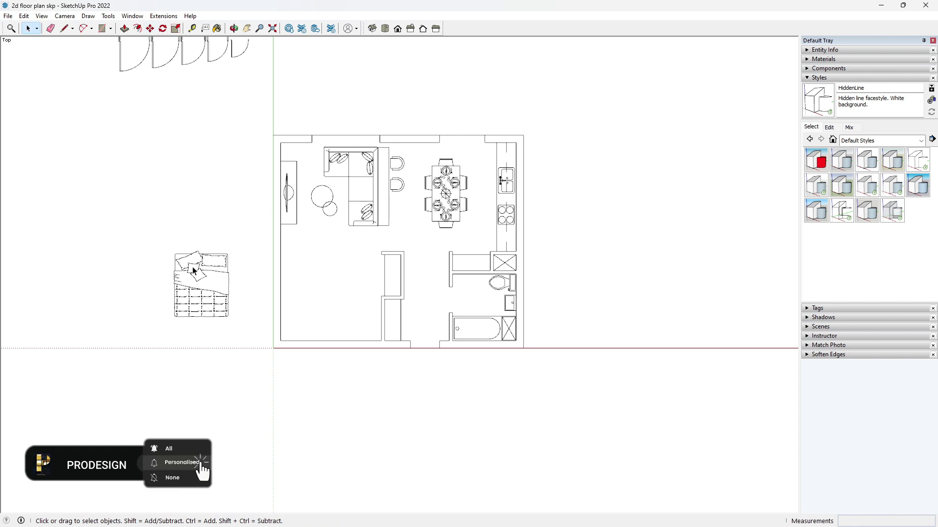
left_click(200, 281)
key("q")
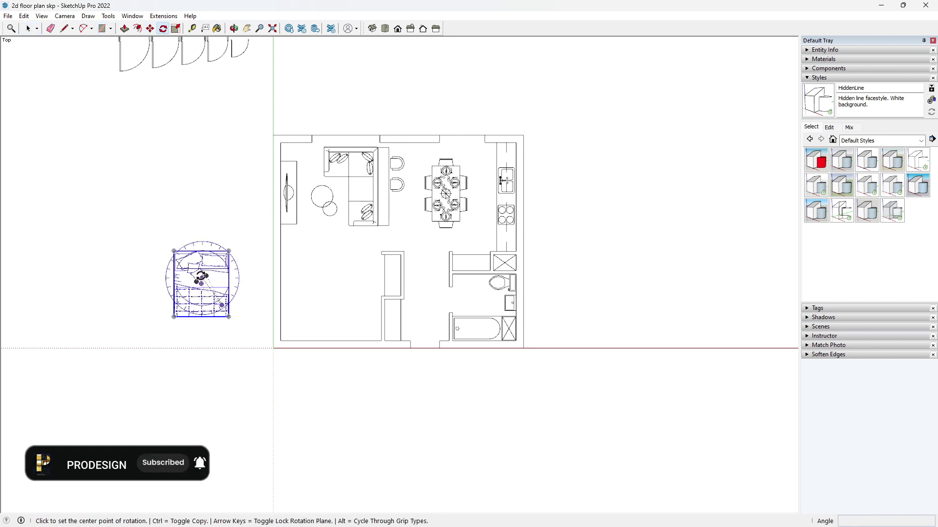
left_click(181, 225)
left_click(213, 226)
left_click(117, 225)
- Move the bed into the bedroom area with its pillow end near the bottom wall
key("m")
left_click(133, 209)
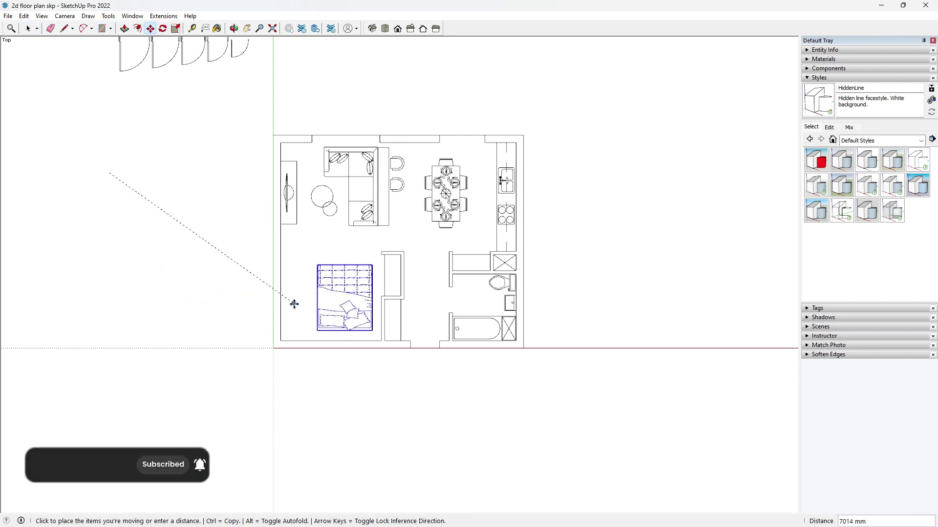
scroll(293, 304, "up", 3)
left_click(265, 320)
scroll(293, 303, "down", 5)
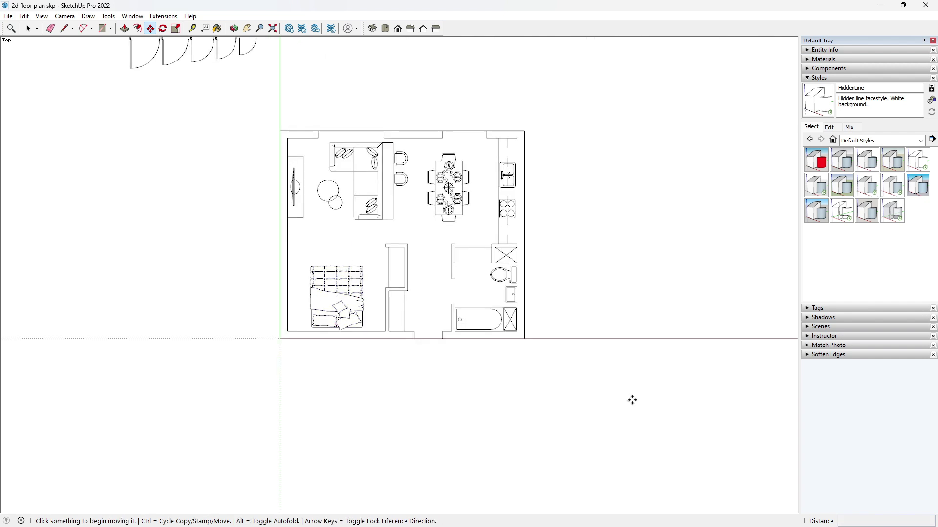
- Scale the bedside table with the lamp down uniformly and place it on the right of the bed's pillow end
scroll(749, 413, "up", 5)
key("s")
left_click(397, 338)
left_click(380, 346)
key("m")
left_click(320, 383)
scroll(292, 244, "up", 3)
left_click(280, 255)
- Copy the bedside table straight across to the left side of the bed
scroll(300, 254, "down", 1)
scroll(301, 254, "down", 2)
left_click(351, 256)
key("ctrl")
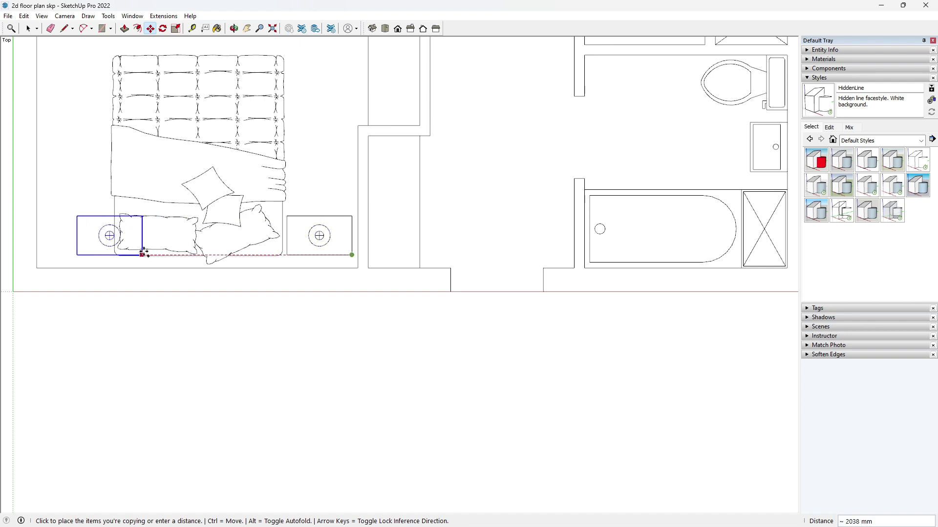
left_click(110, 255)
key("space")
scroll(212, 258, "down", 3)
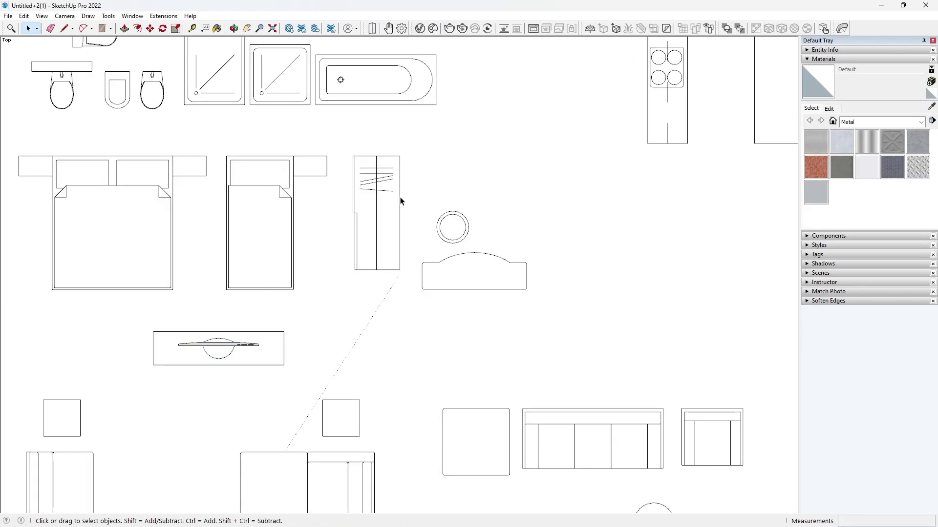
- Copy the wardrobe symbol from the Untitled+2(1) file and paste it below the floor plan's bottom wall
scroll(398, 199, "up", 2)
left_click(377, 177)
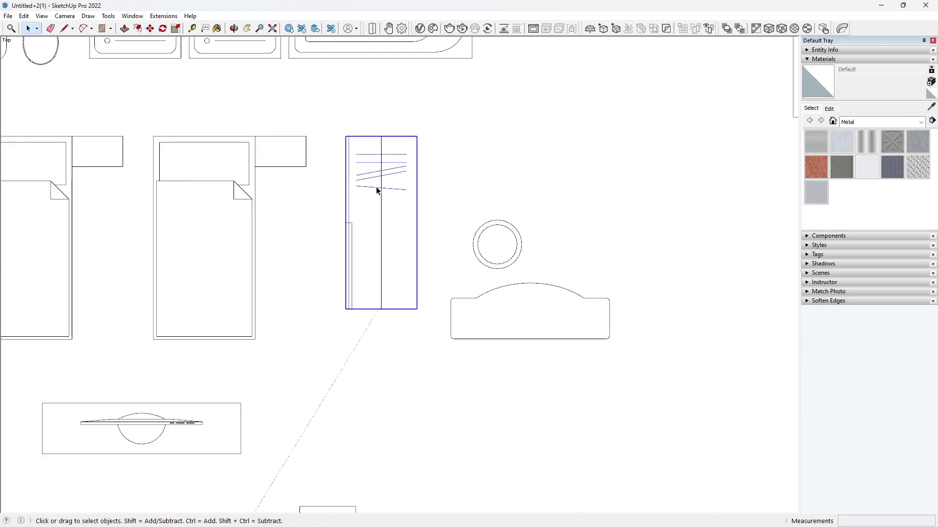
mouse_move(638, 518)
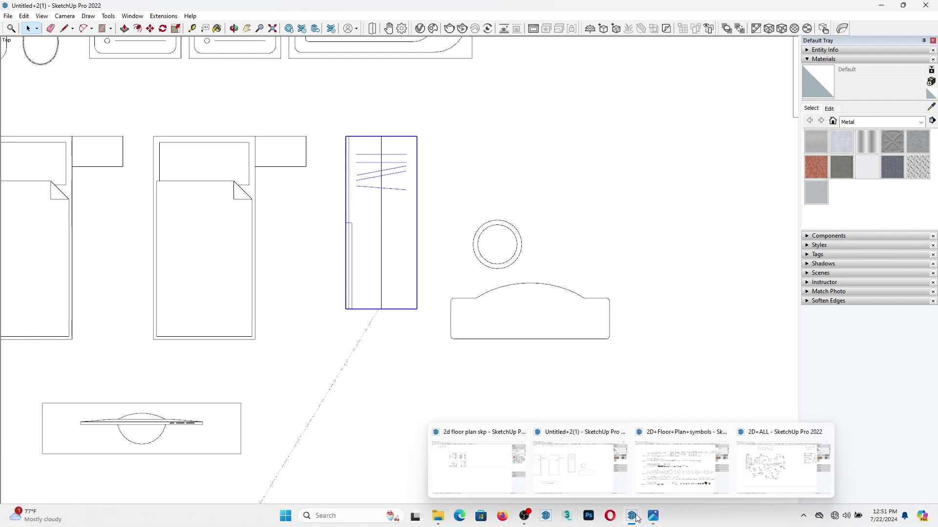
left_click(471, 469)
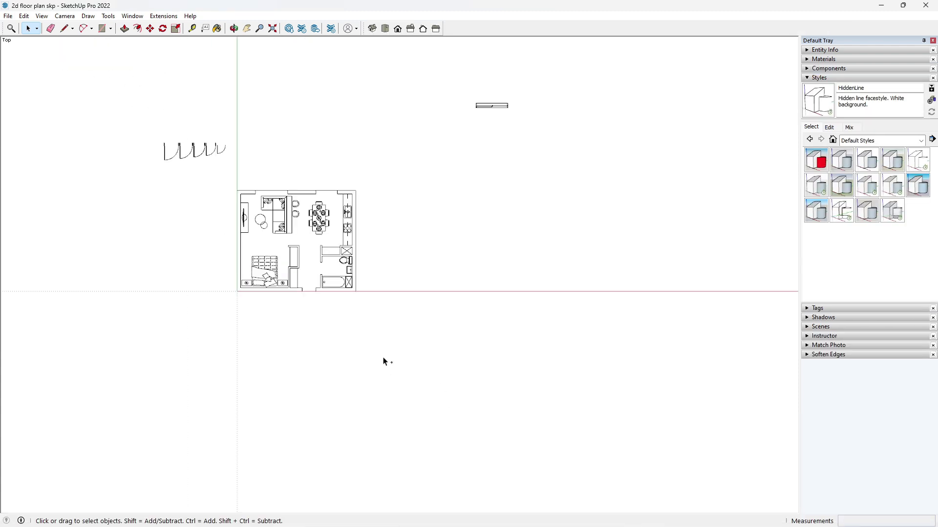
key("ctrl+v")
scroll(278, 319, "up", 4)
left_click(304, 337)
scroll(313, 334, "up", 3)
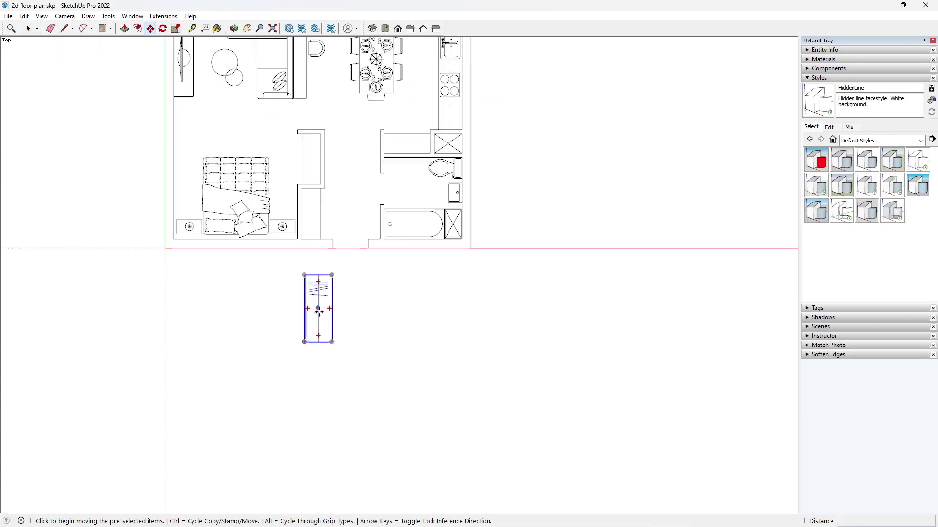
scroll(323, 317, "up", 2)
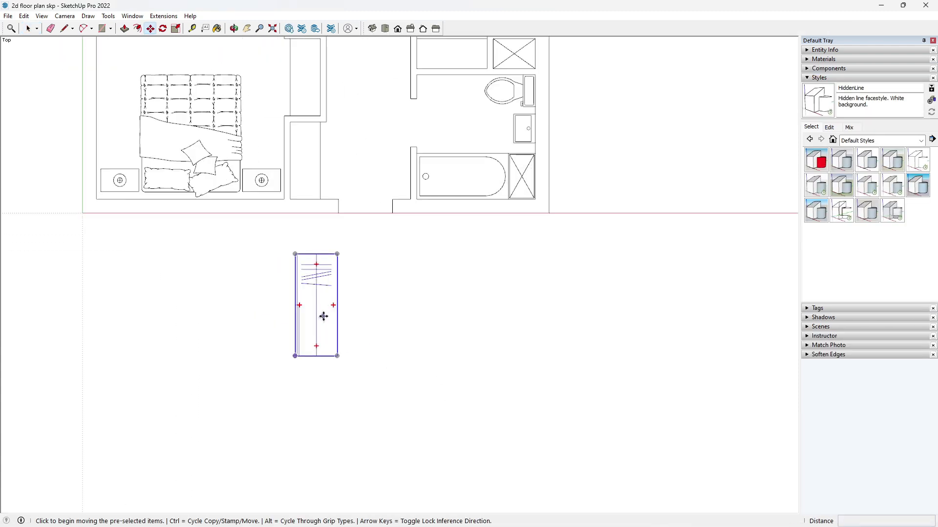
- Move the wardrobe by its top-right corner into the upper inner corner of the wall niche beside the bedroom, restoring the top view
left_click(335, 262)
middle_click_drag(320, 168, 151, 22)
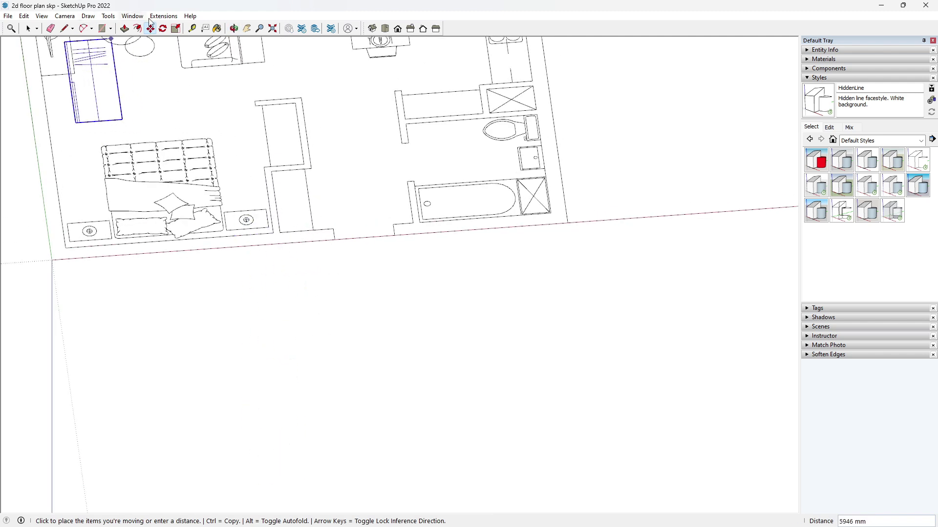
left_click(386, 29)
scroll(386, 241, "up", 3)
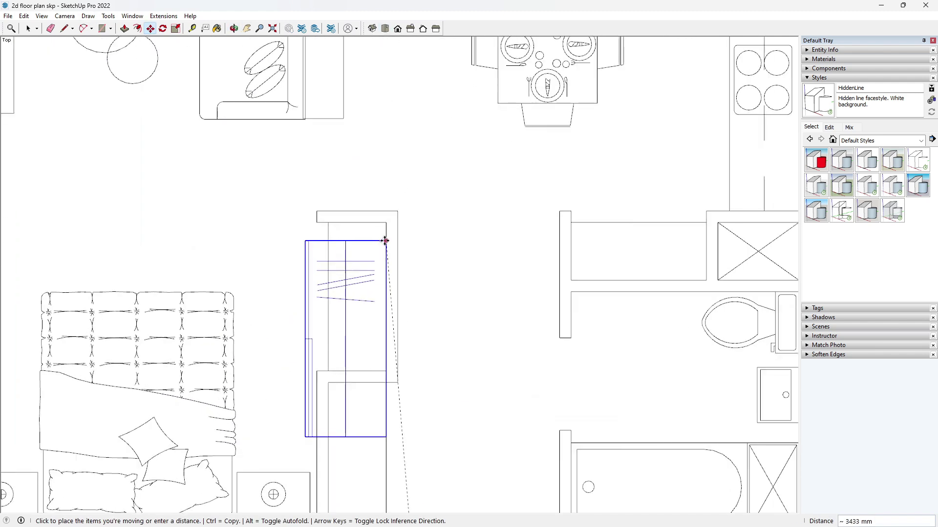
left_click(386, 222)
- Scale the wardrobe's width and length separately to fit the upper wall niche beside the bedroom
key("s")
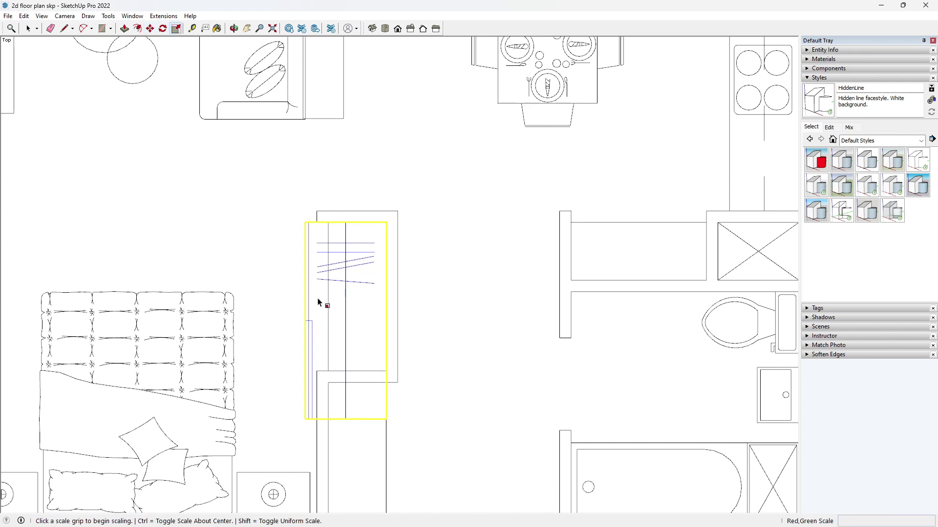
scroll(310, 312, "up", 2)
left_click(304, 324)
left_click(337, 322)
left_click(376, 458)
left_click(376, 390)
scroll(359, 277, "down", 2)
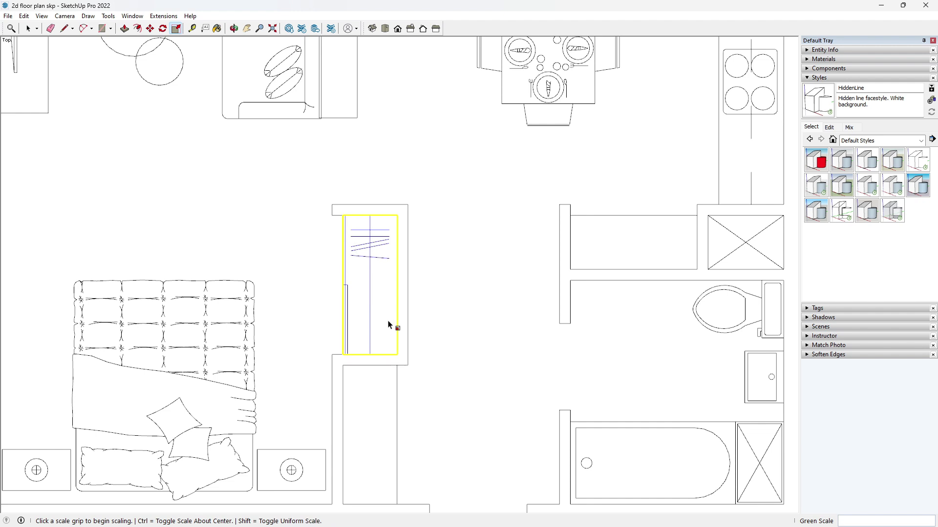
- Copy the wardrobe straight down into the lower niche, from its upper-right corner to the niche's inner corner
key("m")
left_click(399, 215)
key("ctrl")
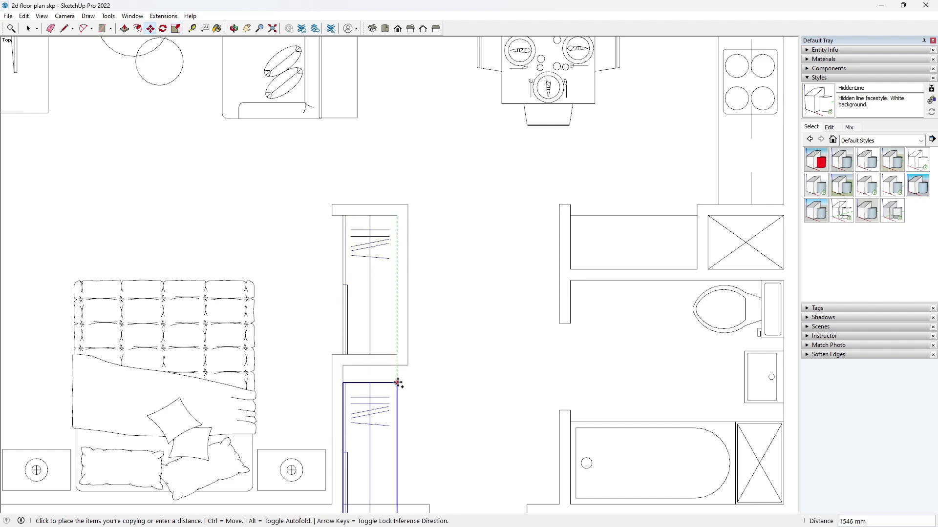
left_click(398, 360)
key("space")
- Flip the lower wardrobe along the group's red and green axes so its sliding doors face the hallway
scroll(379, 398, "up", 1)
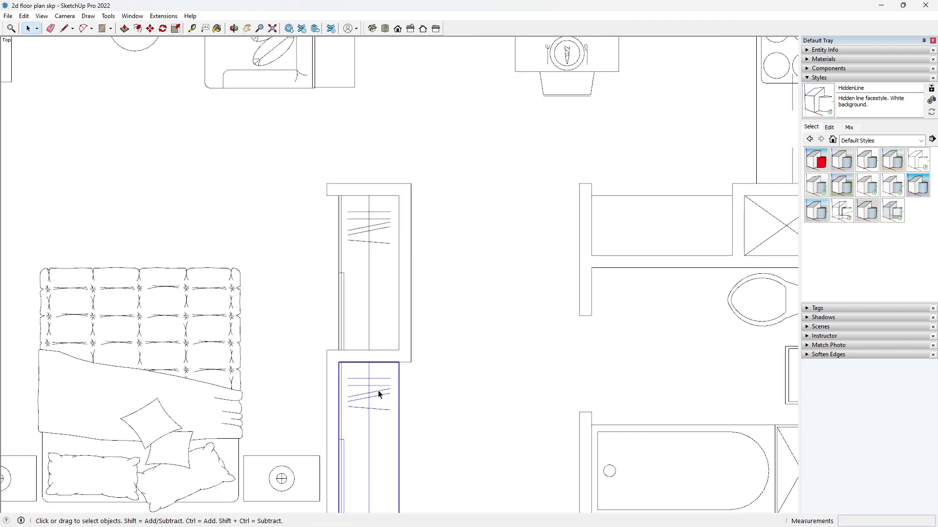
right_click(380, 395)
mouse_move(476, 297)
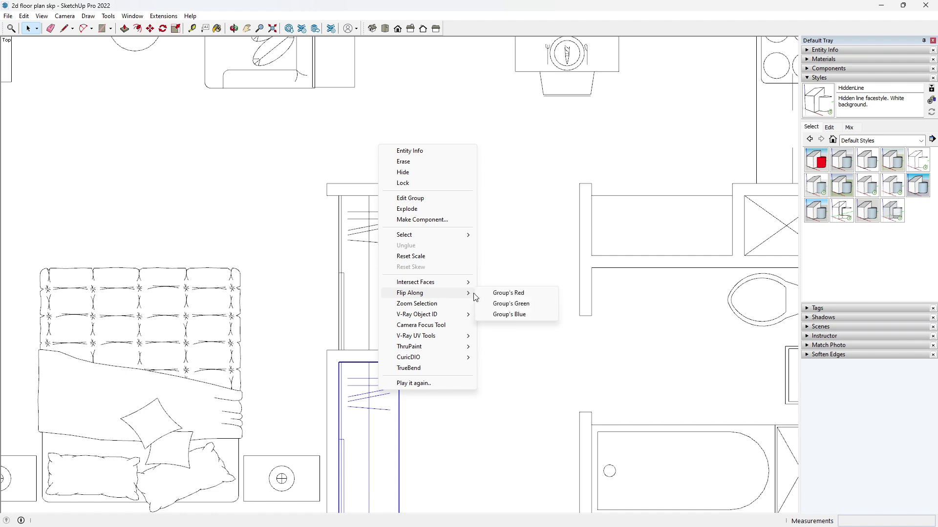
left_click(525, 298)
scroll(367, 226, "down", 2)
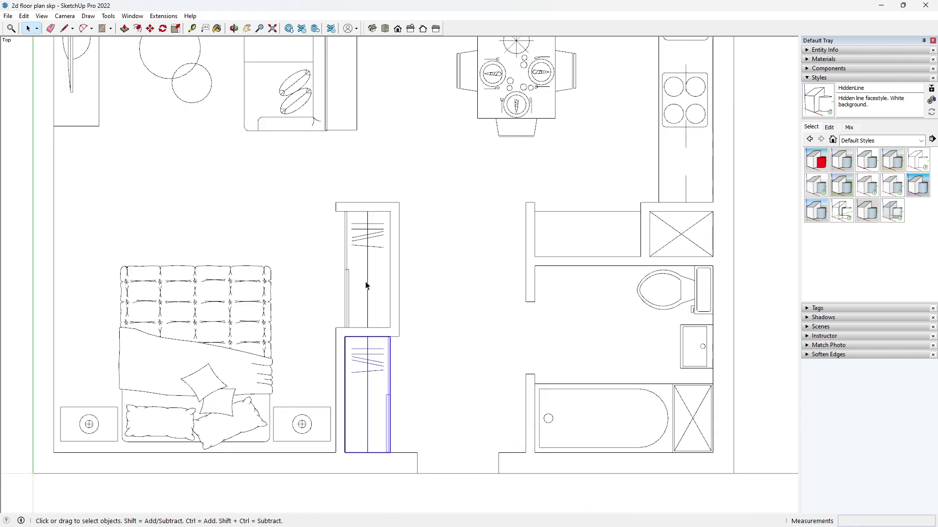
scroll(377, 368, "up", 2)
right_click(376, 364)
mouse_move(427, 263)
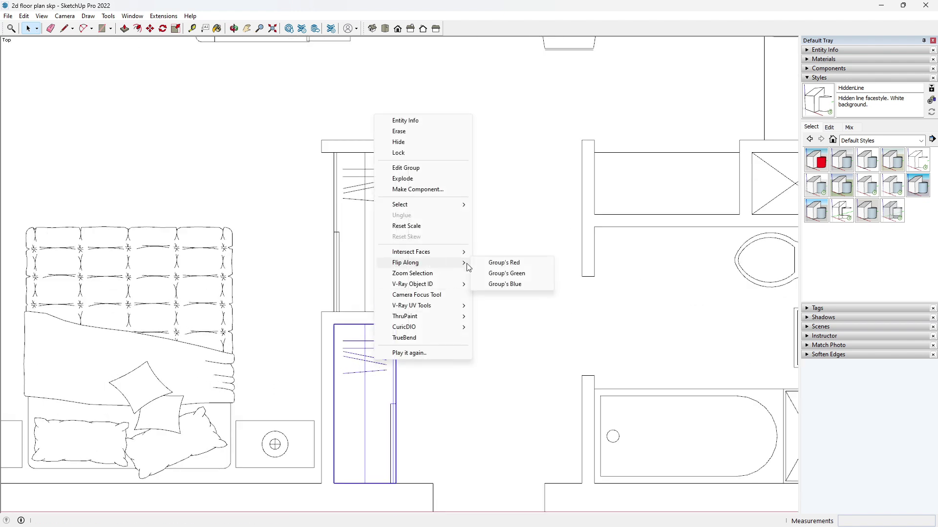
left_click(506, 273)
- Move the largest door symbol from the row beside the plan into the entrance opening of the lower exterior wall
scroll(320, 303, "down", 5)
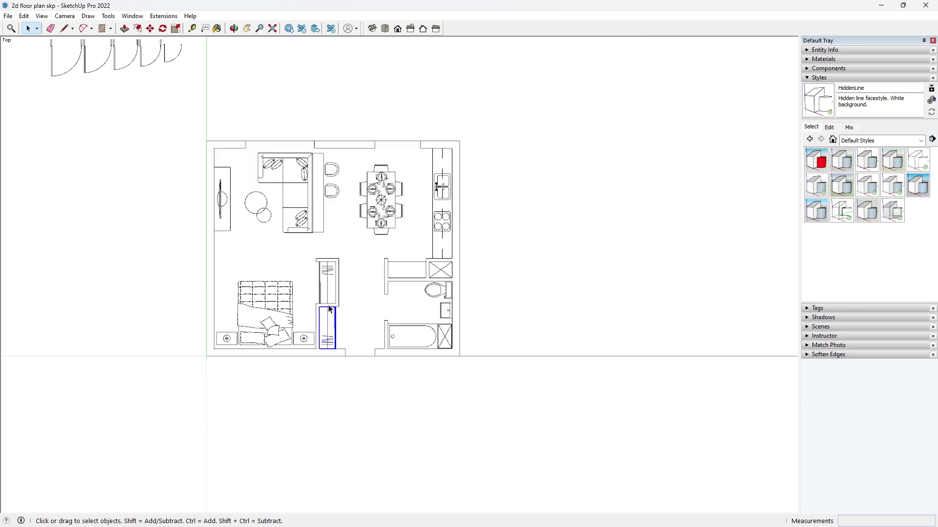
scroll(330, 297, "down", 2)
scroll(376, 203, "up", 2)
scroll(356, 310, "down", 2)
scroll(356, 310, "down", 3)
scroll(222, 197, "up", 3)
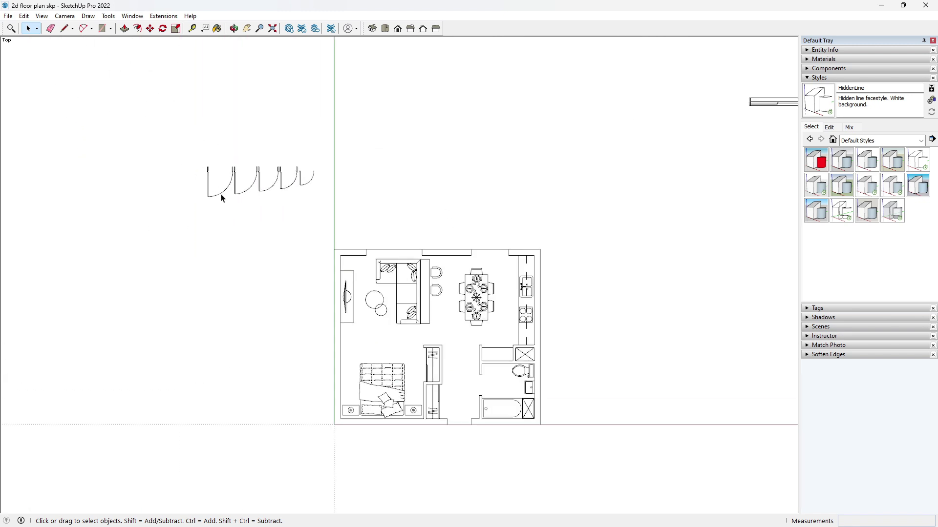
scroll(196, 152, "up", 3)
key("m")
left_click(206, 163)
scroll(171, 134, "down", 5)
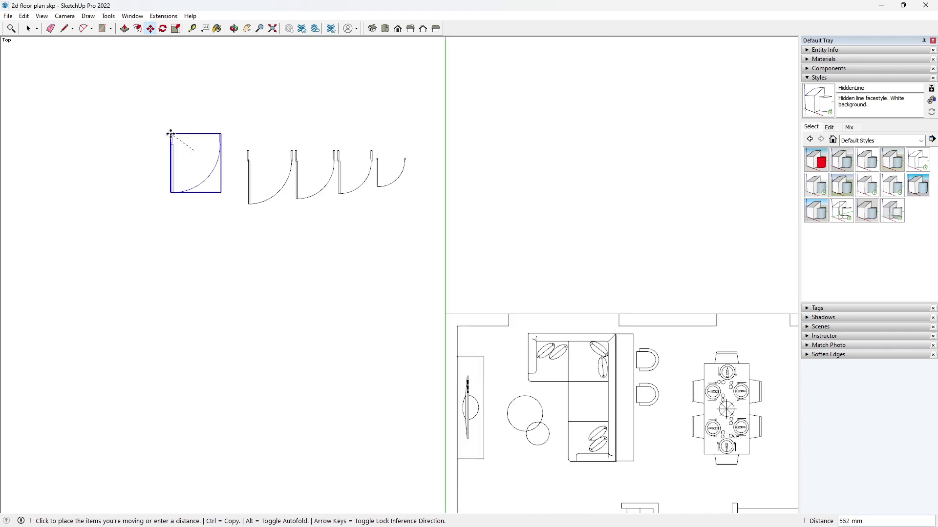
scroll(356, 332, "up", 4)
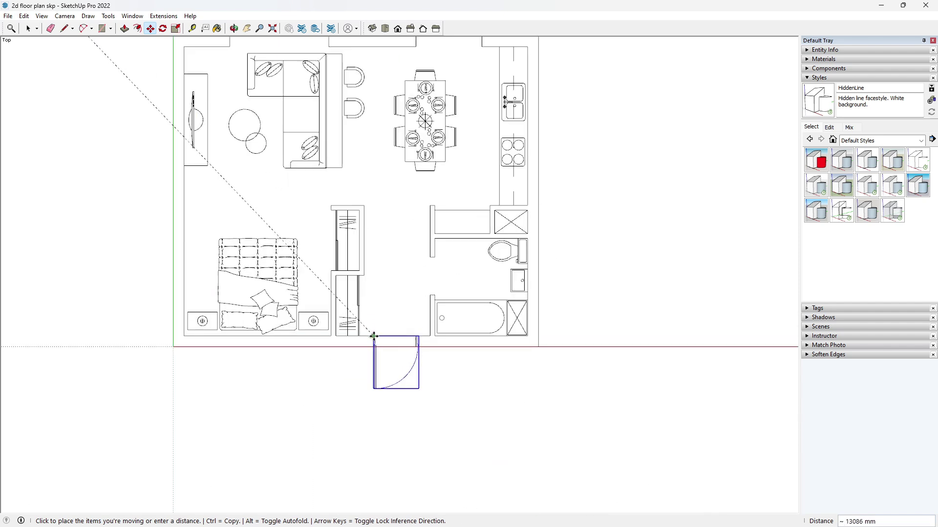
scroll(373, 337, "down", 4)
scroll(373, 337, "up", 7)
left_click(372, 334)
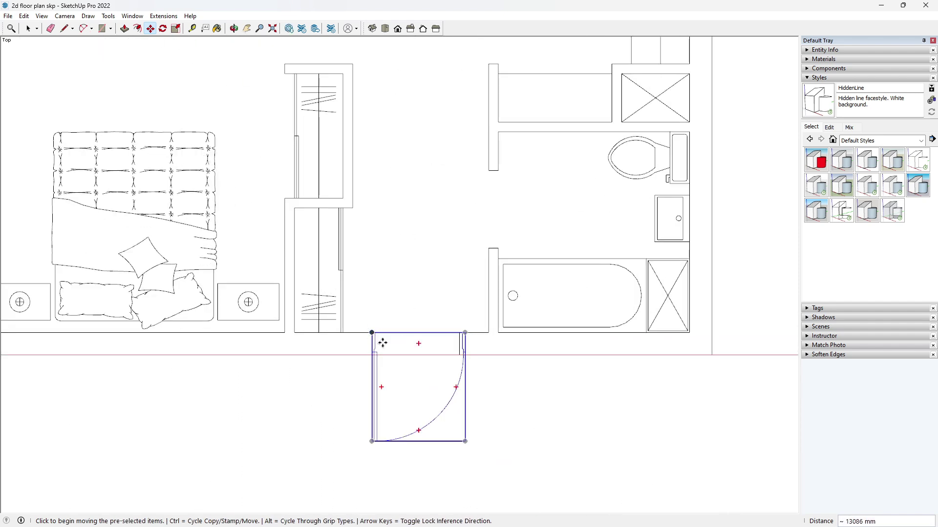
- Move the largest remaining door symbol from the row into the bathroom, beside its wall opening
scroll(382, 343, "down", 6)
scroll(300, 227, "up", 5)
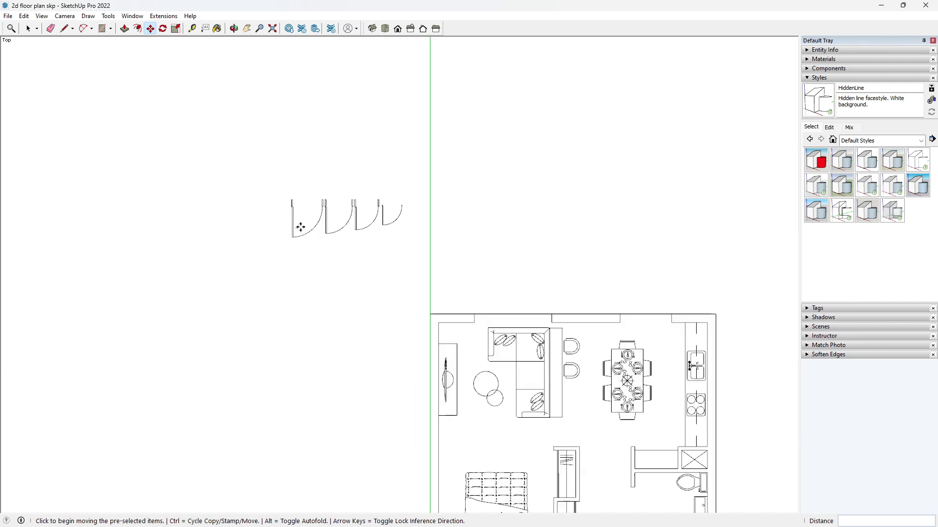
key("space")
left_click(309, 237)
key("m")
scroll(293, 210, "up", 3)
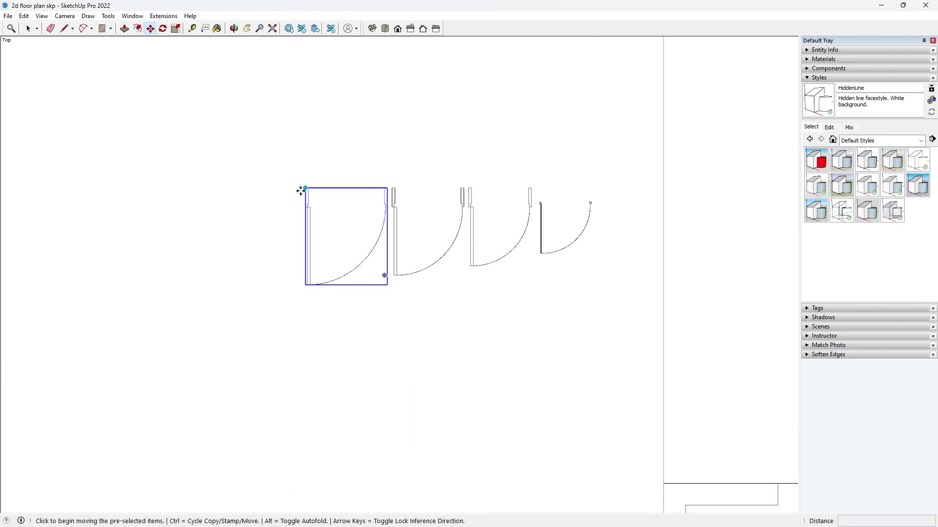
left_click(299, 191)
scroll(212, 178, "down", 6)
scroll(377, 347, "up", 6)
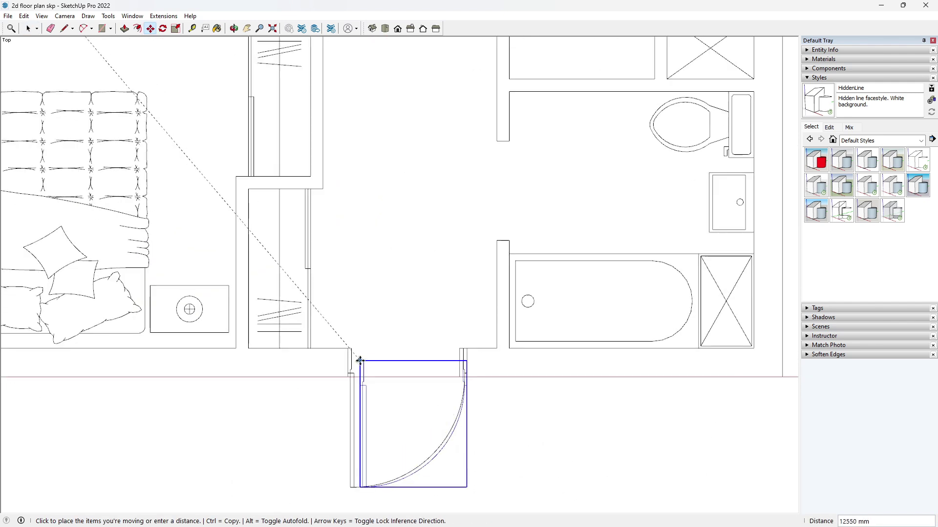
scroll(348, 349, "down", 3)
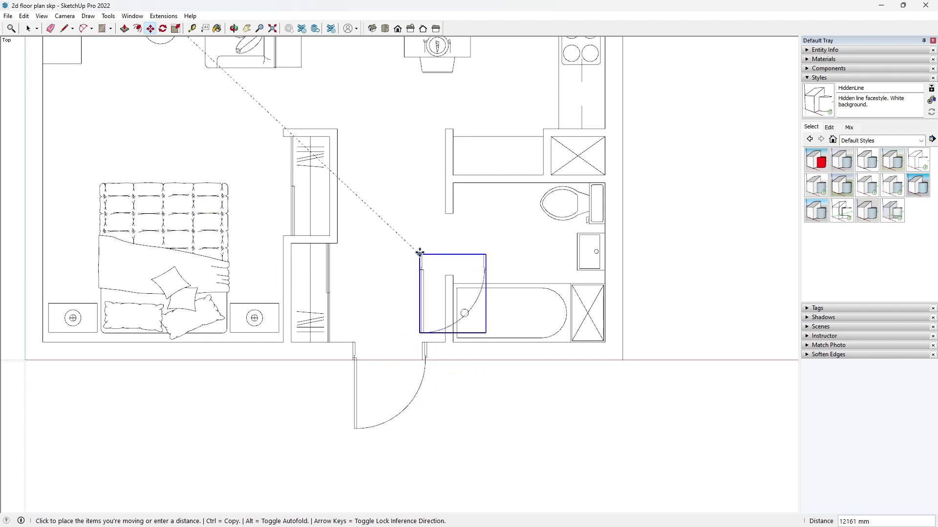
left_click(457, 226)
scroll(416, 358, "up", 3)
scroll(420, 360, "up", 2)
- Move the right wall edge of the entrance opening outward to meet the outer side of the door frame
key("space")
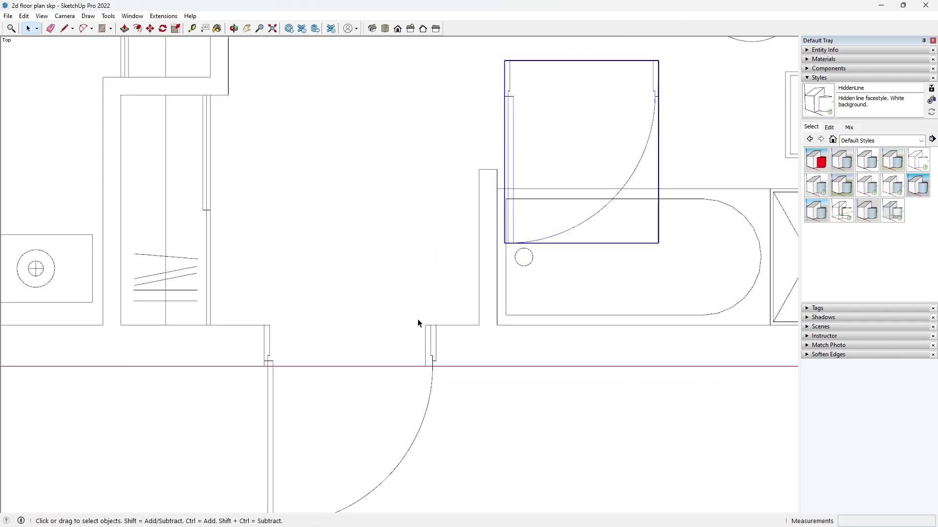
left_click(427, 400)
scroll(430, 361, "up", 2)
key("m")
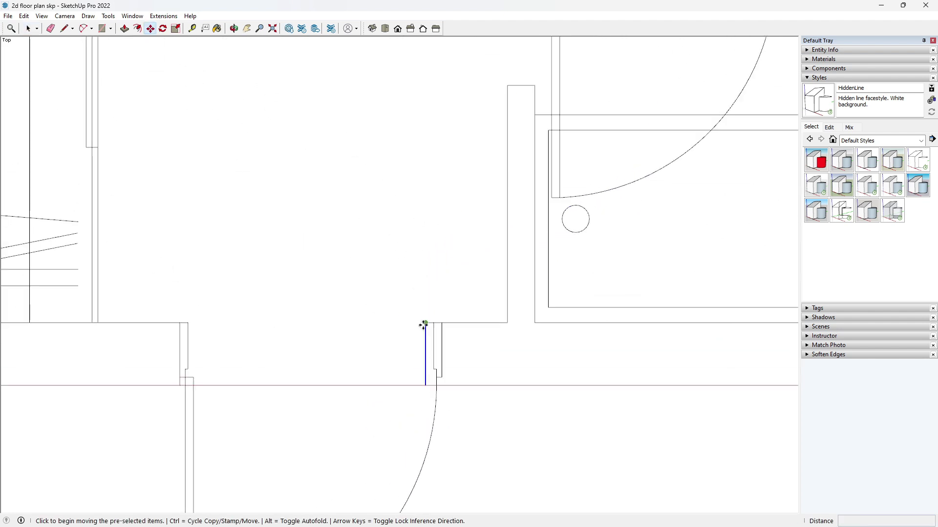
left_click(423, 325)
left_click(442, 322)
scroll(363, 380, "down", 2)
scroll(429, 257, "down", 3)
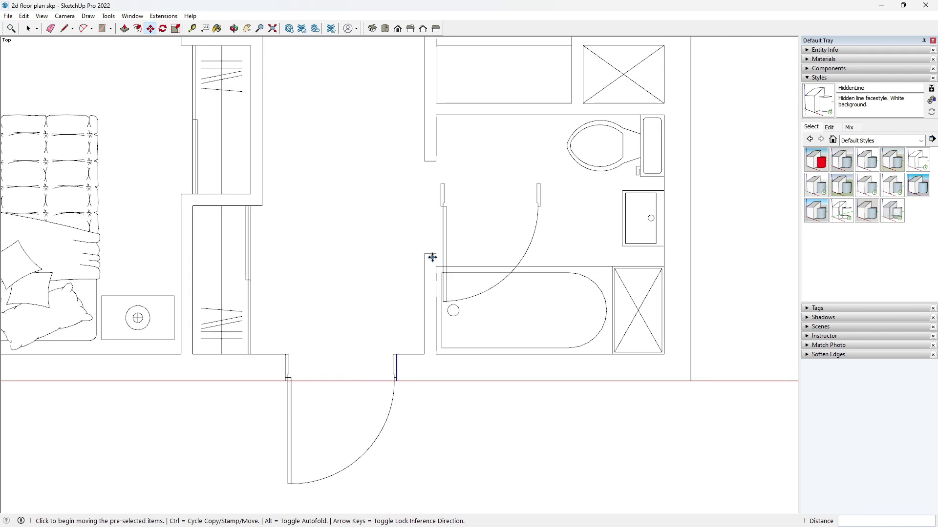
- Mirror the bathroom door symbol top to bottom and rotate it 90 degrees clockwise
key("space")
scroll(425, 258, "up", 2)
left_click(422, 254)
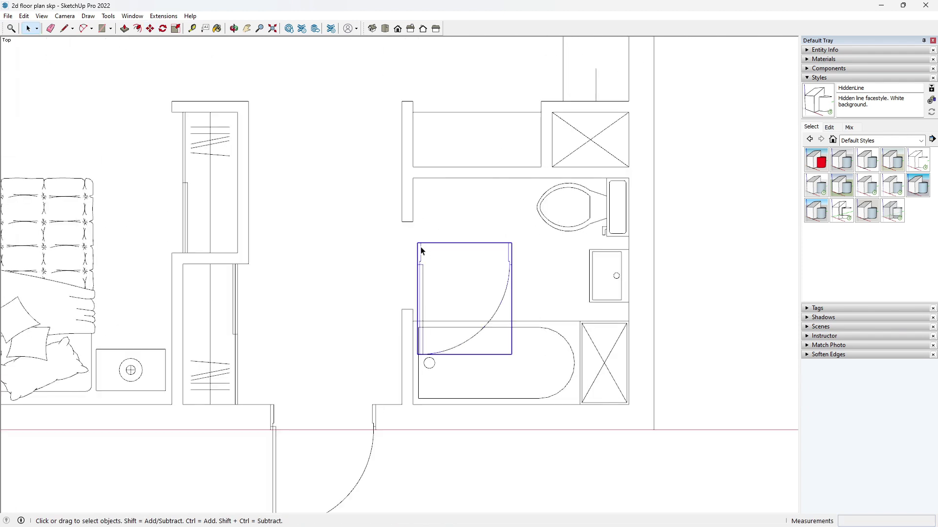
right_click(423, 251)
mouse_move(484, 394)
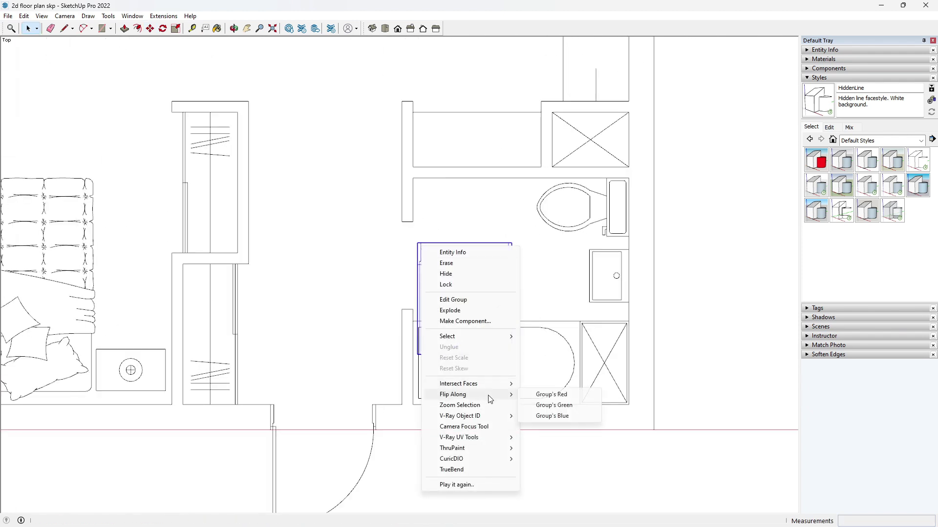
left_click(558, 398)
key("r")
key("q")
left_click(453, 270)
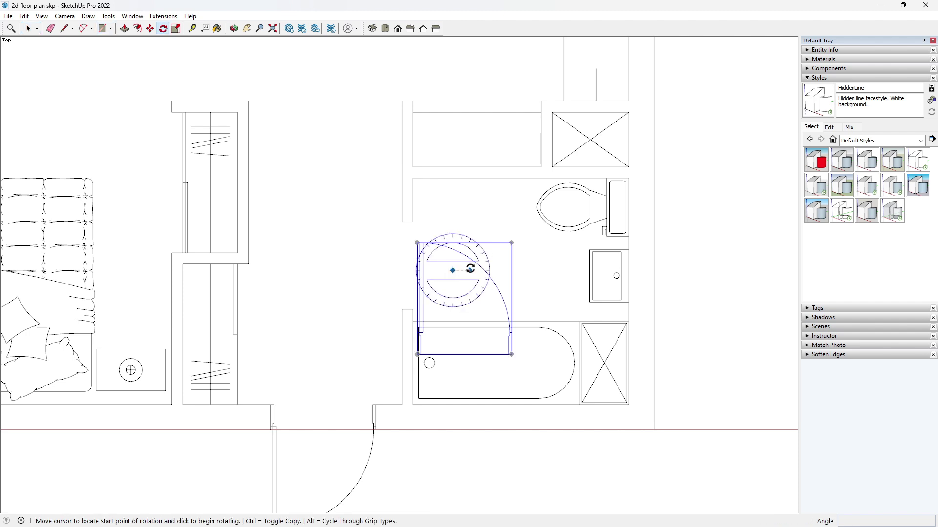
left_click(472, 270)
left_click(452, 316)
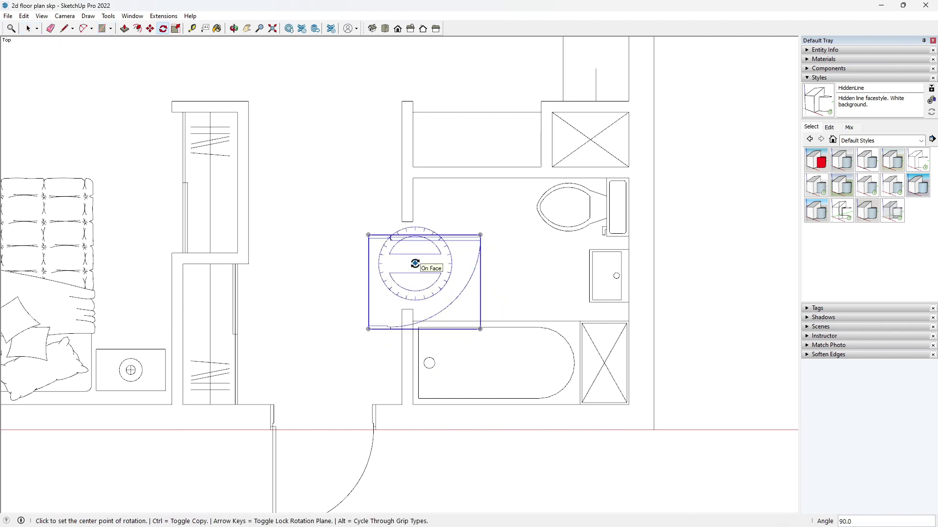
- Move the bathroom door by its upper-left corner to the upper wall end of the bathroom opening
key("m")
scroll(369, 237, "up", 3)
left_click(369, 240)
left_click(419, 215)
scroll(435, 362, "up", 2)
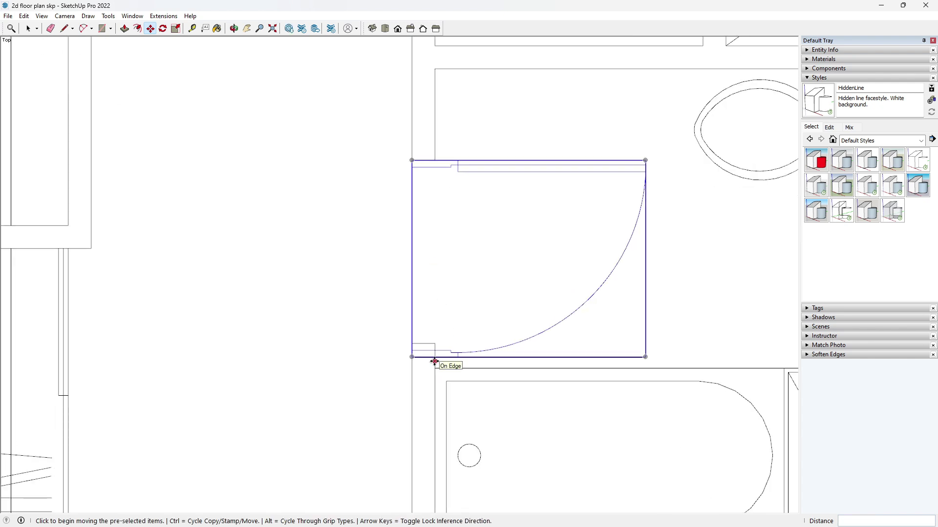
- Move the lower wall edge of the bathroom opening down to meet the outer side of the door frame
scroll(432, 358, "up", 3)
key("space")
left_click_drag(446, 343, 447, 344)
key("m")
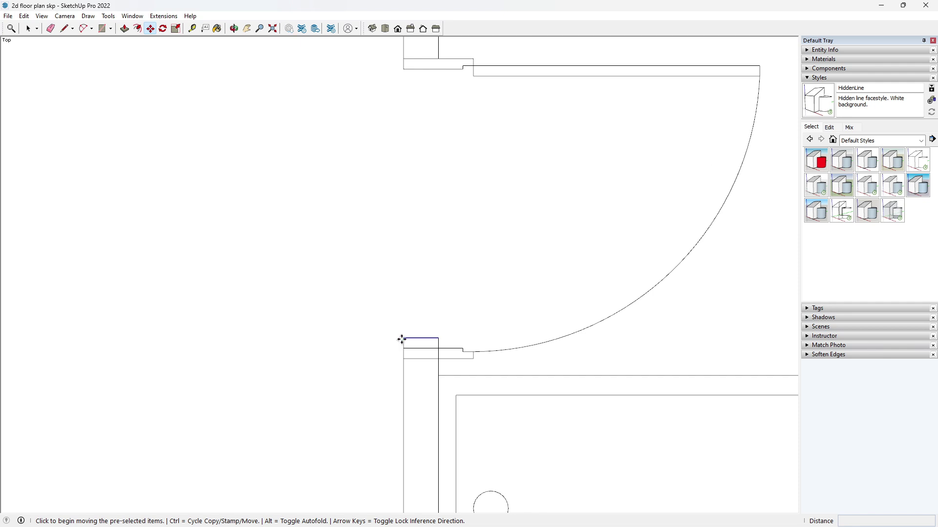
left_click(402, 339)
left_click(404, 358)
scroll(418, 354, "down", 6)
- Move the window symbol from outside the plan to the right end of the upper wall's opening above the dining table
key("space")
scroll(432, 333, "down", 3)
scroll(321, 381, "down", 4)
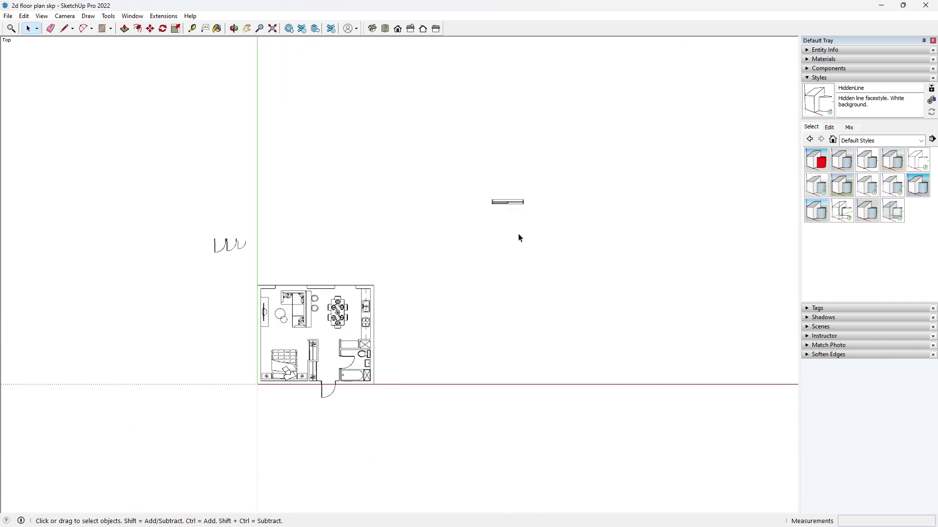
scroll(259, 249, "up", 2)
left_click_drag(263, 280, 265, 280)
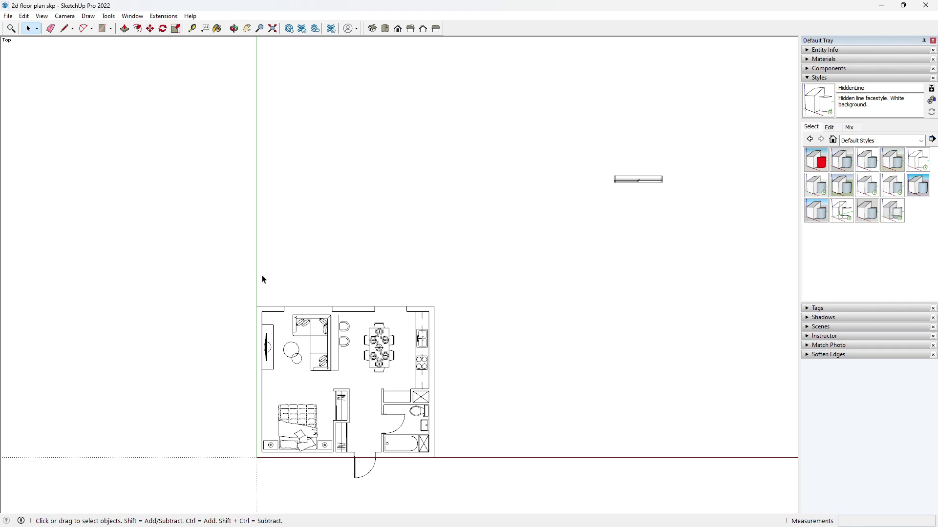
key("m")
scroll(667, 155, "up", 5)
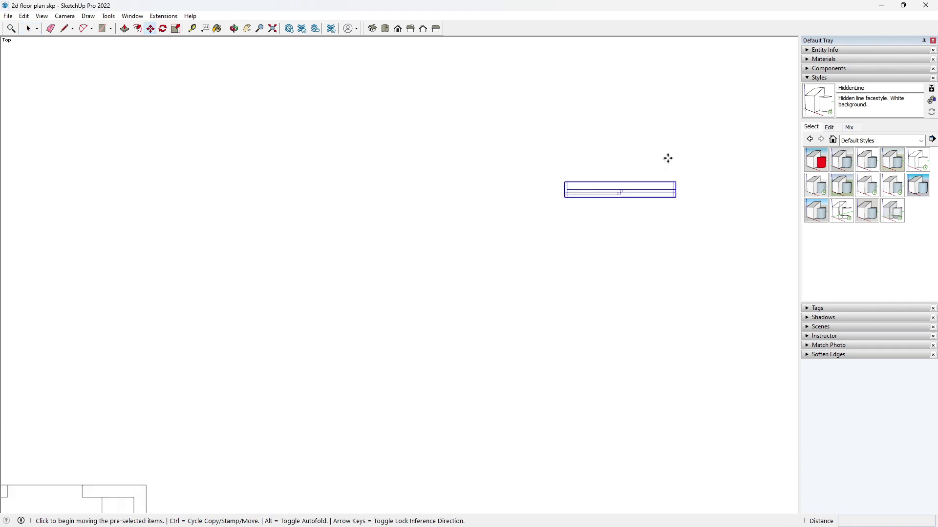
left_click(680, 193)
scroll(479, 224, "down", 5)
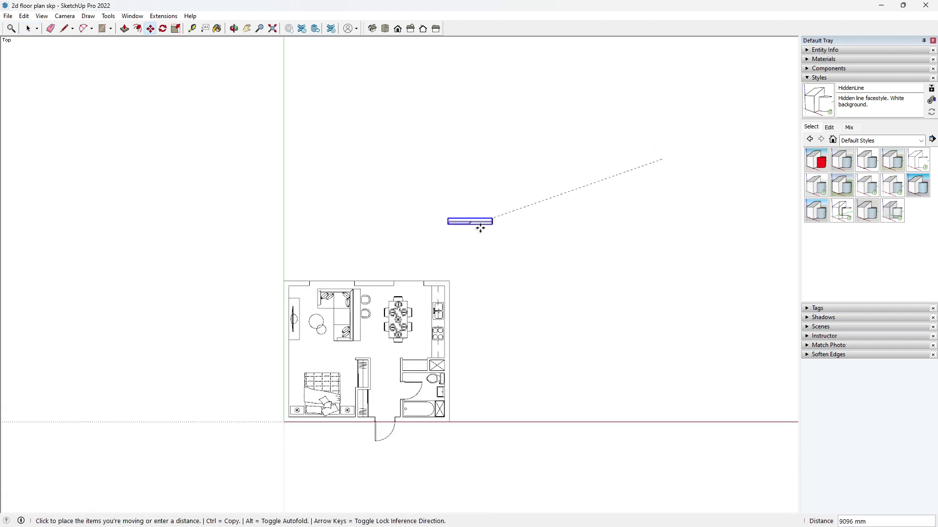
scroll(412, 280, "up", 3)
left_click(418, 278)
scroll(300, 286, "up", 4)
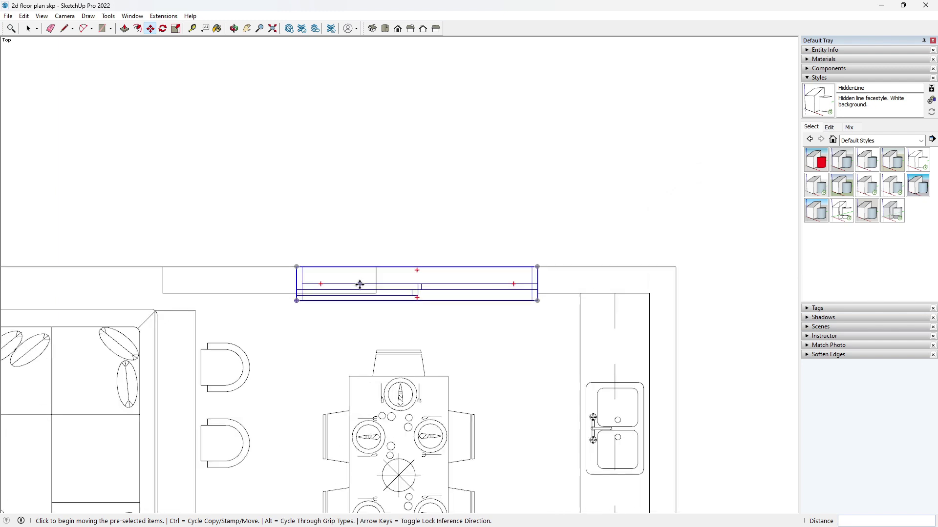
- Scale the window's depth to about 0.78 along green to match the wall thickness
scroll(530, 299, "up", 1)
key("s")
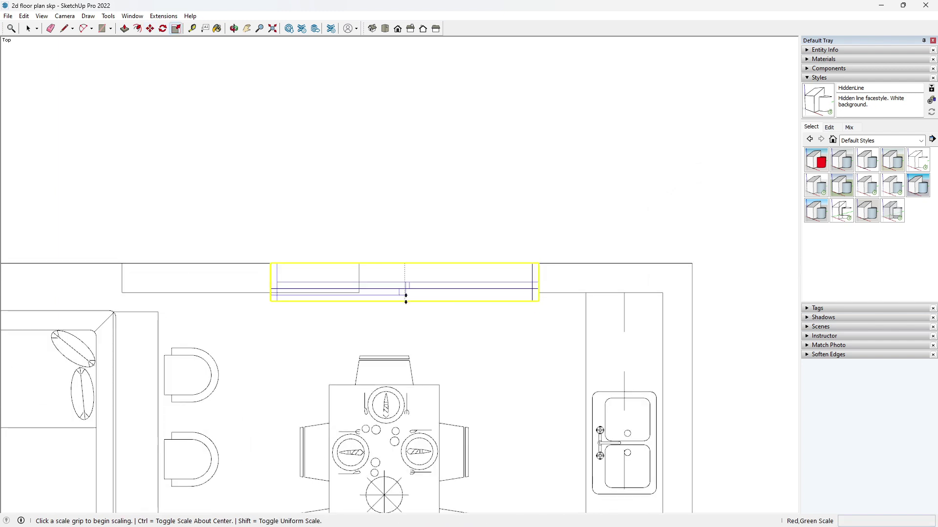
left_click(403, 299)
left_click(537, 293)
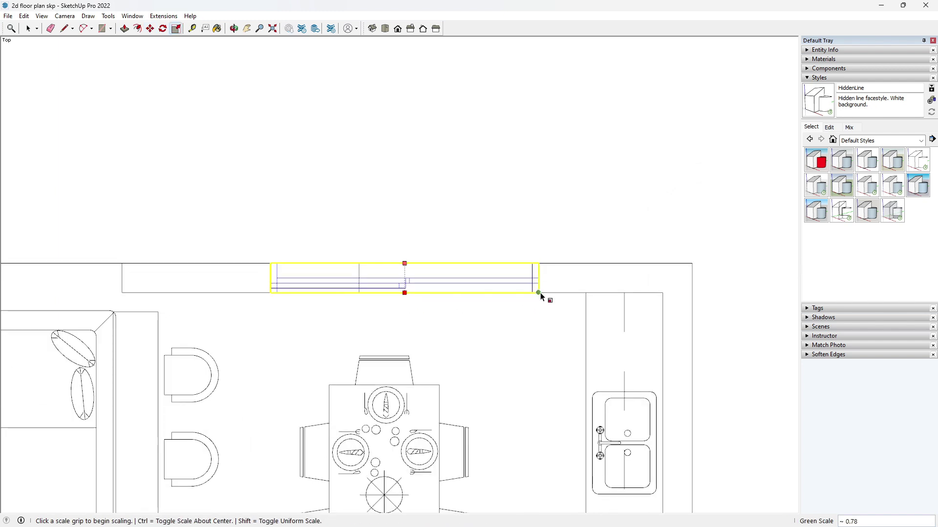
- Copy the window by its upper-right corner to the right end of the wall opening above the sofa
key("m")
key("ctrl")
left_click(538, 261)
scroll(268, 263, "down", 4)
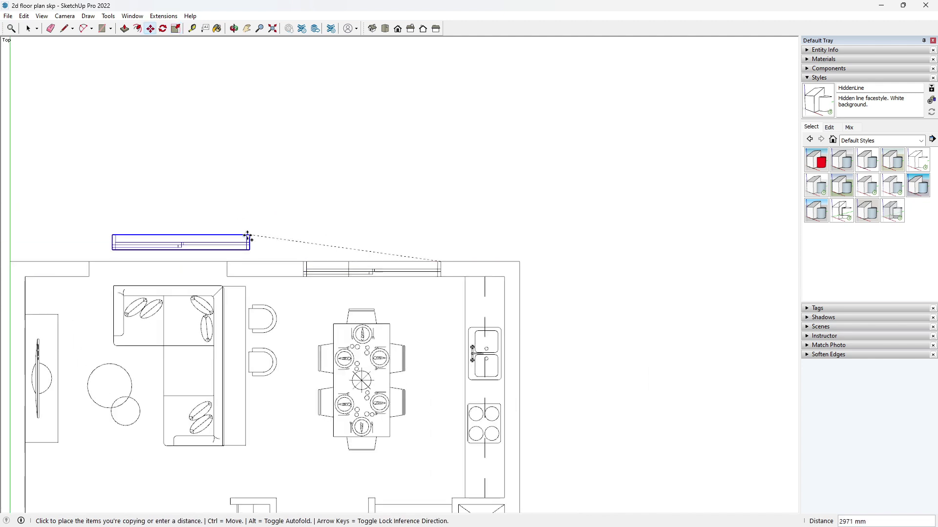
left_click(228, 262)
- Inside the window component above the dining table, move the left frame and sliding panel right to start narrowing the window
scroll(421, 266, "up", 3)
key("space")
left_click(423, 276)
scroll(422, 273, "down", 1)
double_click(421, 273)
scroll(412, 279, "down", 3)
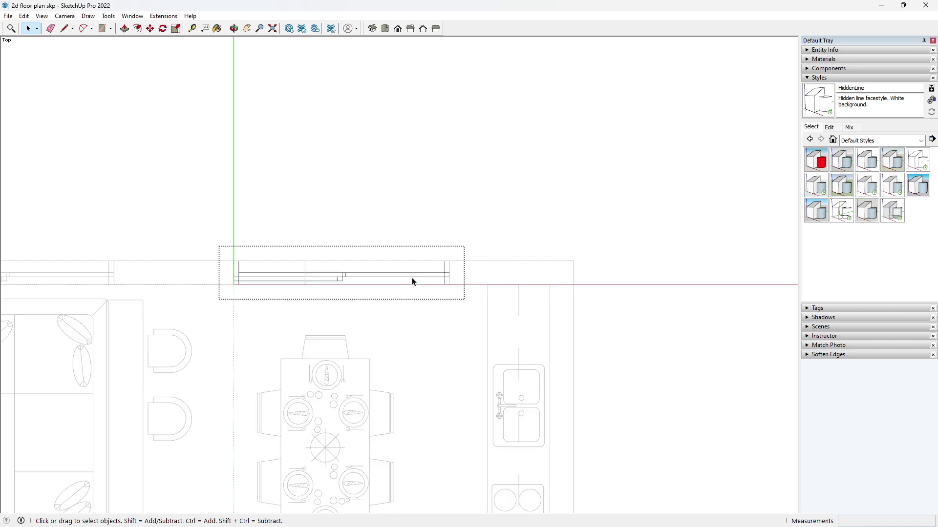
left_click_drag(371, 308, 371, 309)
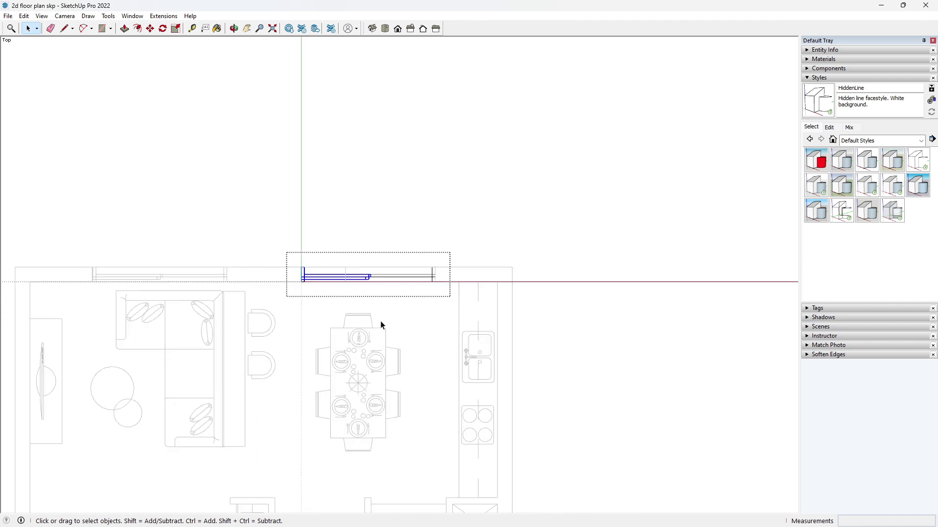
key("m")
scroll(371, 256, "up", 5)
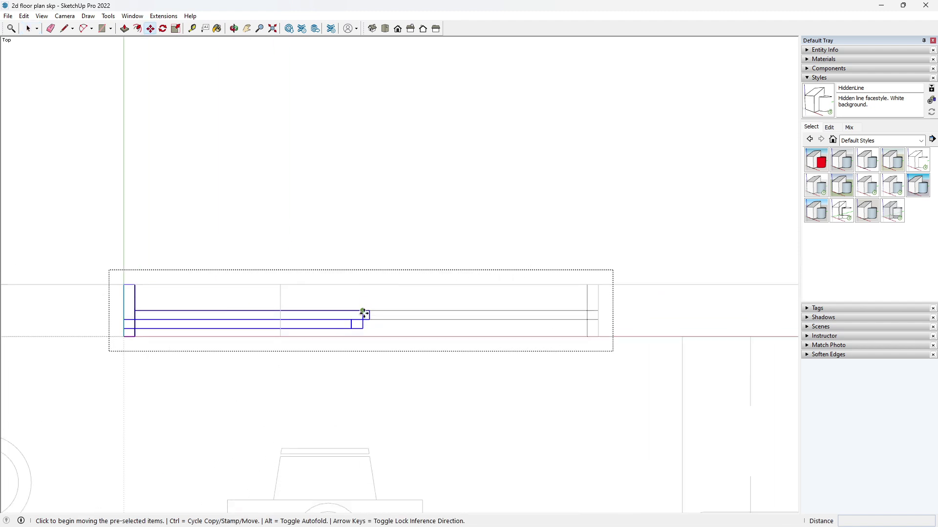
left_click(364, 313)
scroll(377, 312, "down", 4)
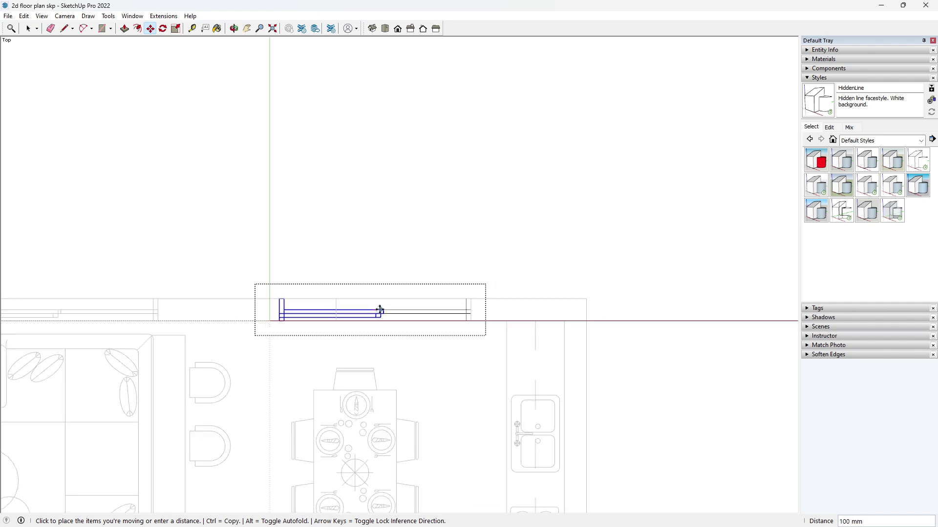
left_click(405, 297)
- Move the window's left frame right to meet the left end of the wall opening above the dining table
key("space")
left_click_drag(283, 274, 321, 335)
key("m")
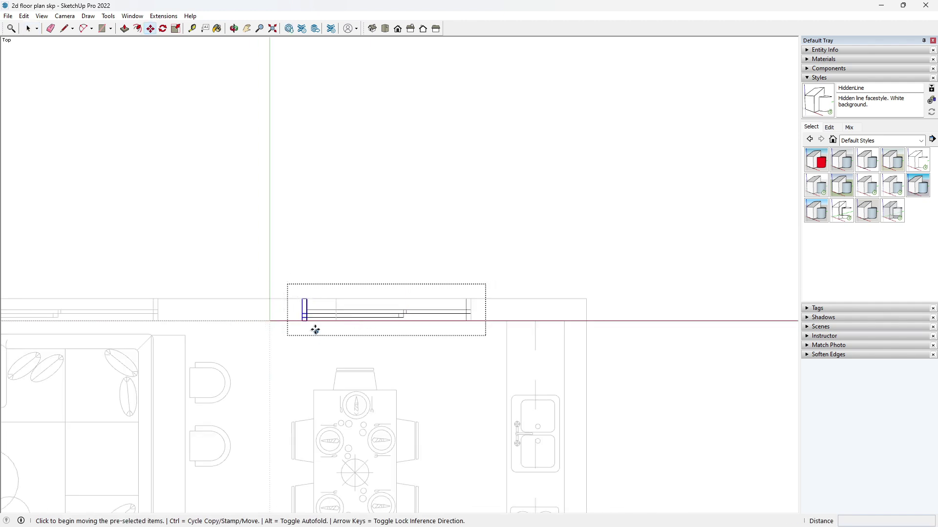
scroll(303, 300, "up", 2)
left_click(310, 298)
left_click(338, 299)
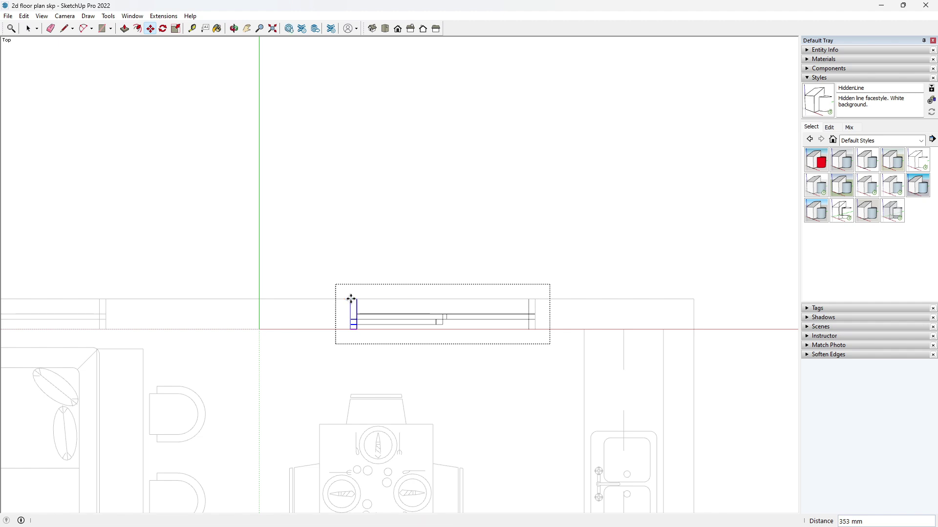
key("space")
scroll(400, 253, "down", 6)
scroll(381, 276, "up", 4)
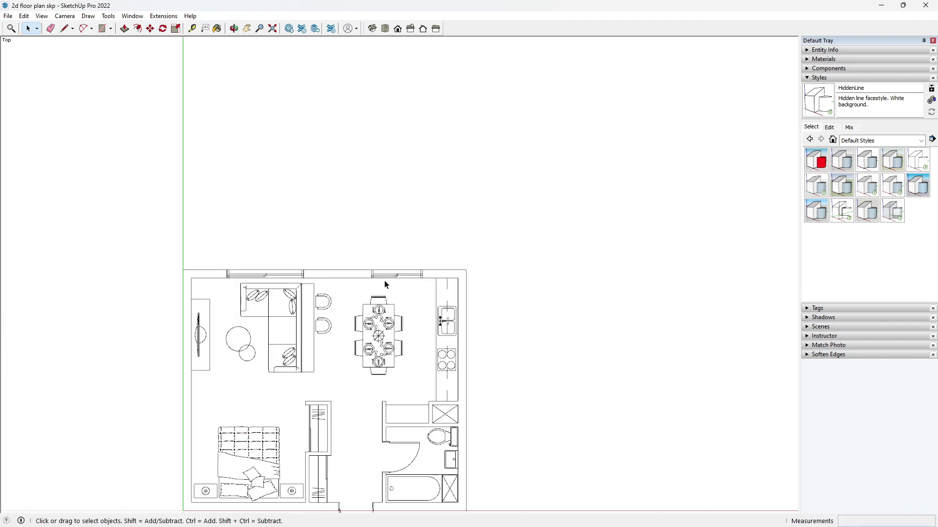
- Start the Dimensions tool and dimension the long rectangle's overall length between its end-edge midpoints, placing the line above it
scroll(402, 264, "down", 3)
middle_click_drag(401, 265, 362, 263, "shift")
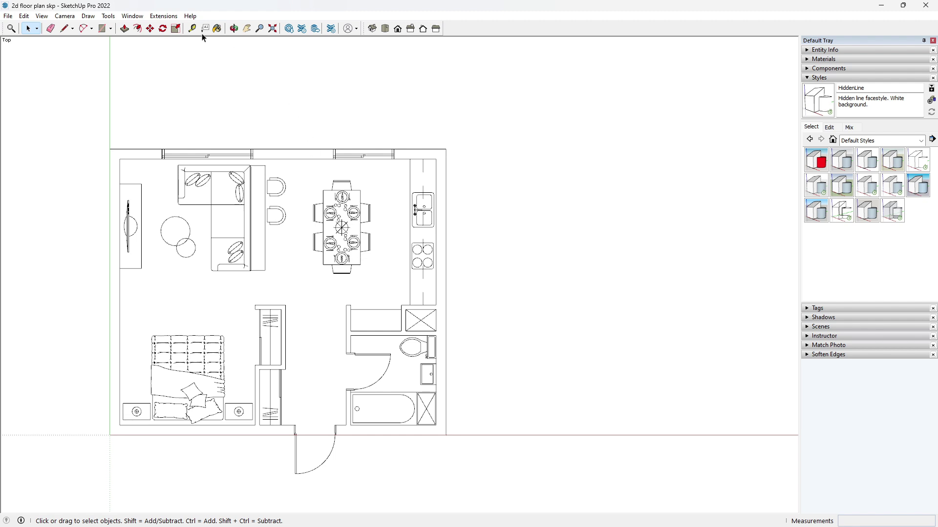
left_click(108, 17)
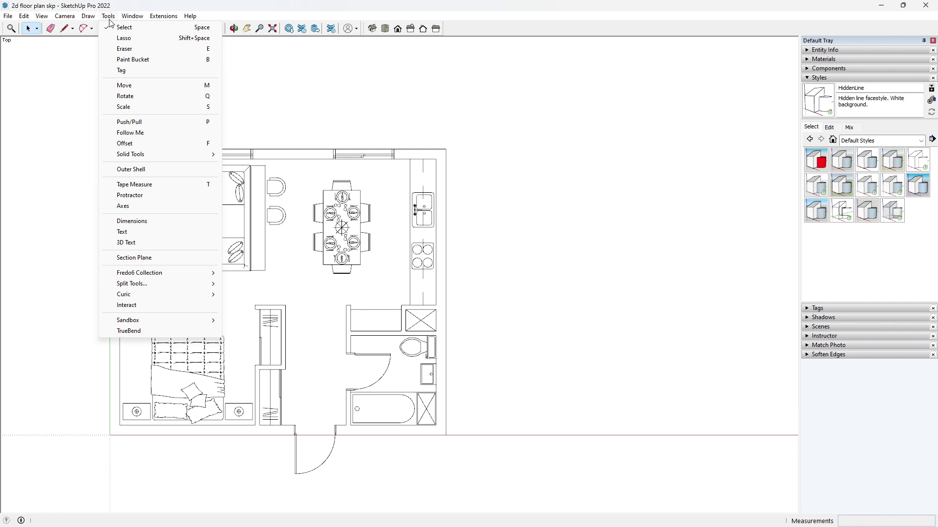
left_click(135, 223)
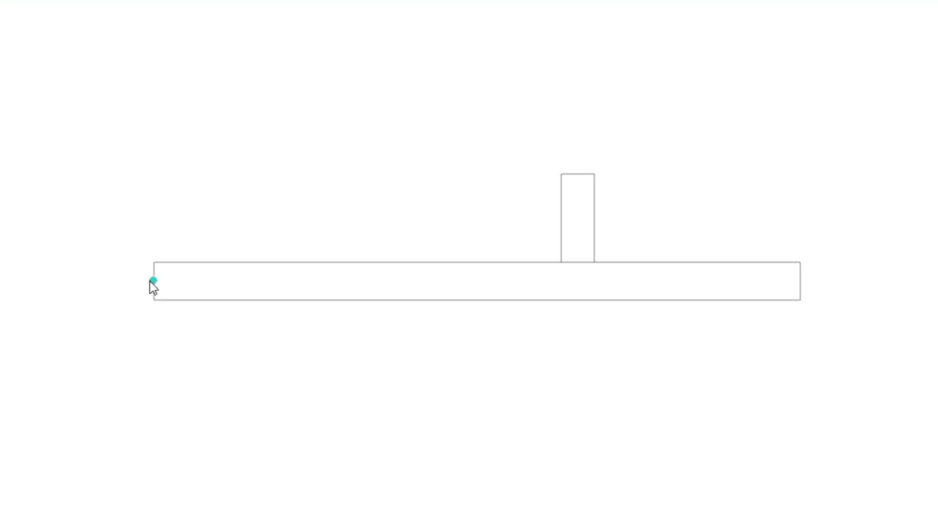
left_click(153, 281)
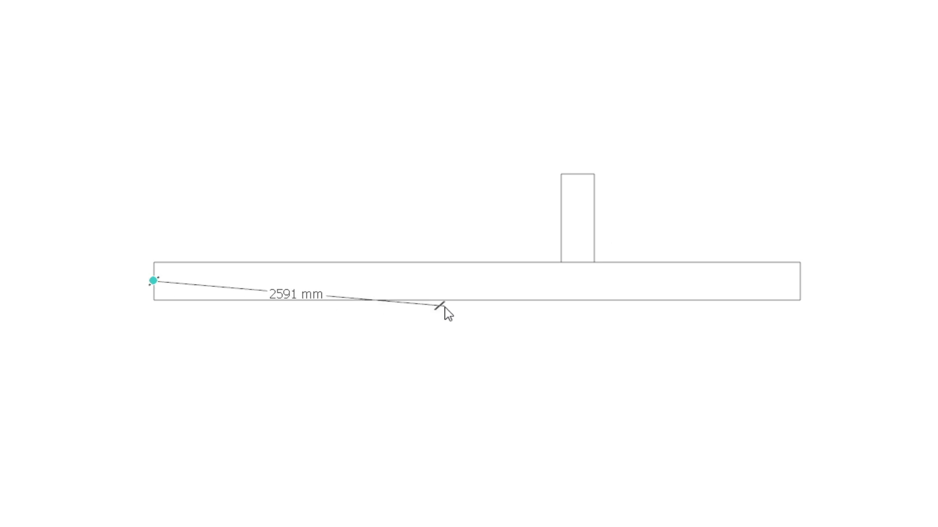
left_click(799, 280)
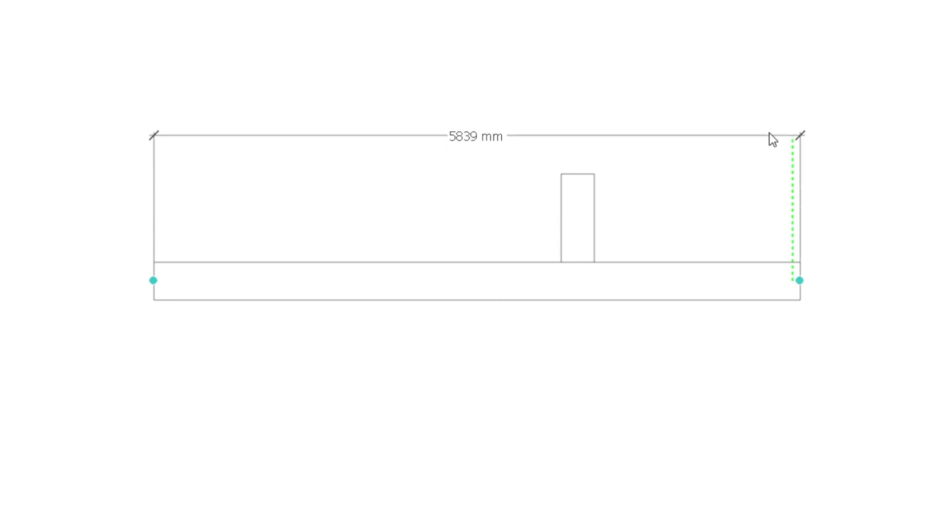
left_click(767, 113)
- Dimension the small upright rectangle's height from its top edge to its base, placing the line on its right
scroll(637, 122, "up", 2)
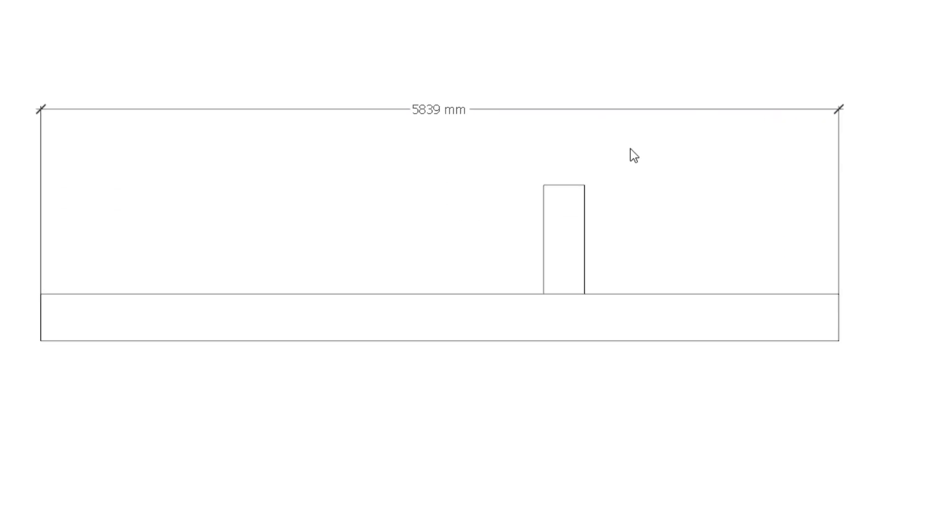
left_click(570, 184)
left_click(564, 296)
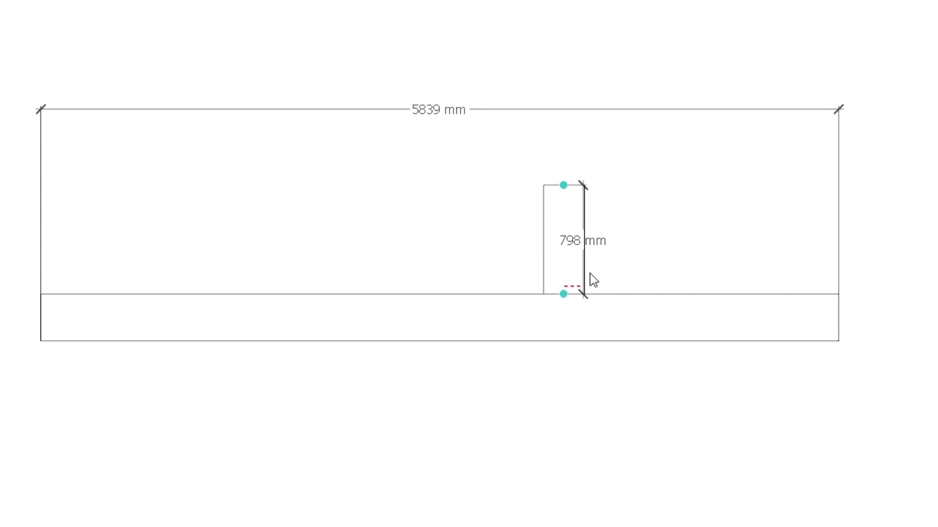
left_click(660, 259)
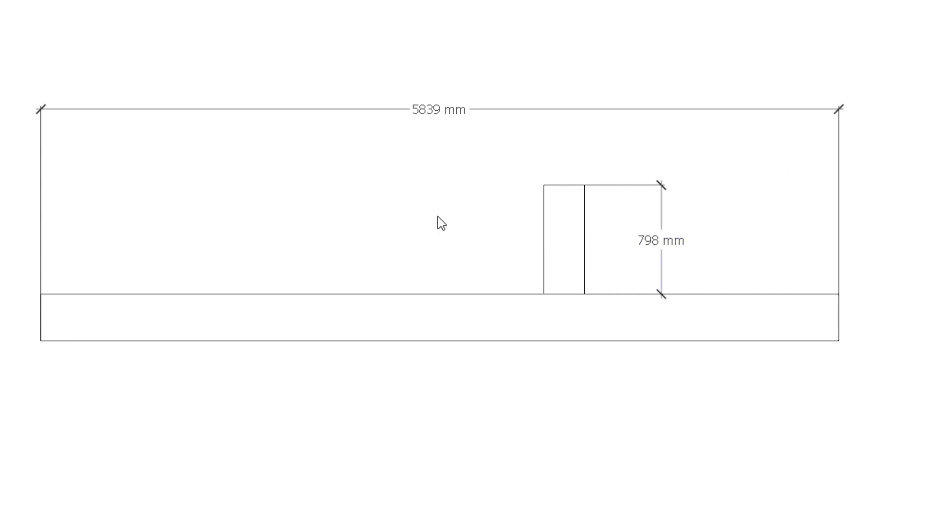
- Dimension the two upper-edge segments and the small rectangle's width in one row beneath the overall length dimension
left_click(208, 295)
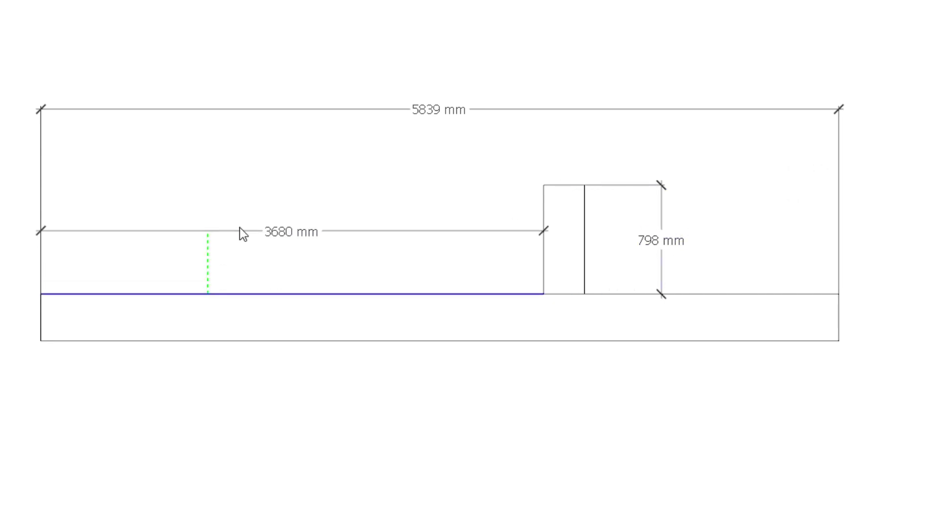
left_click(277, 149)
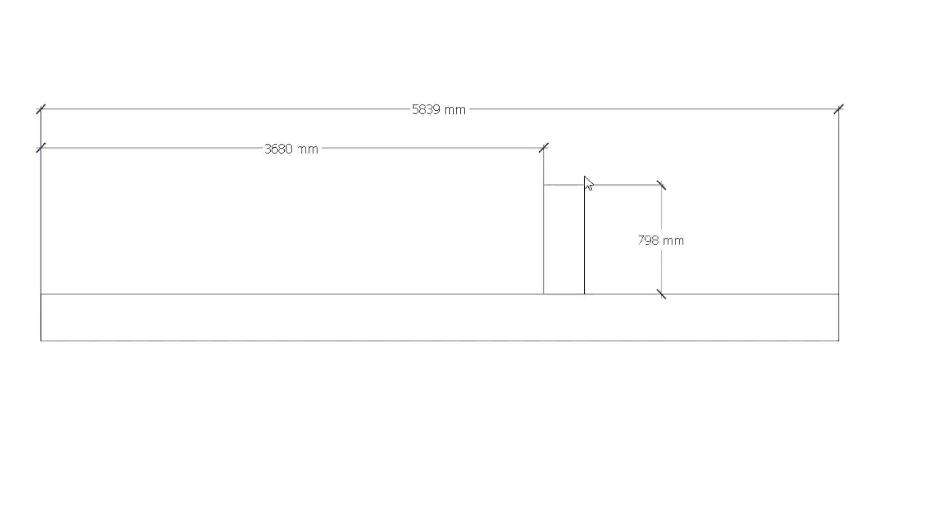
scroll(560, 186, "up", 4)
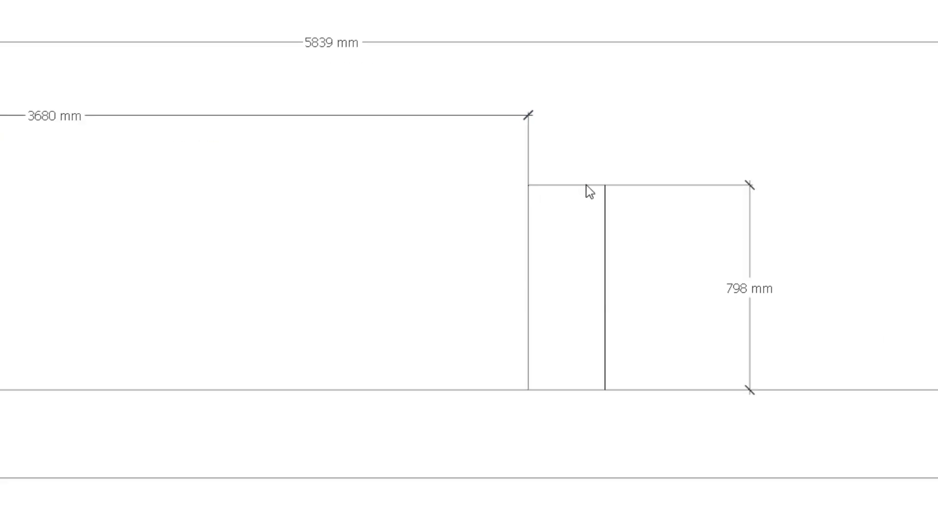
left_click(559, 186)
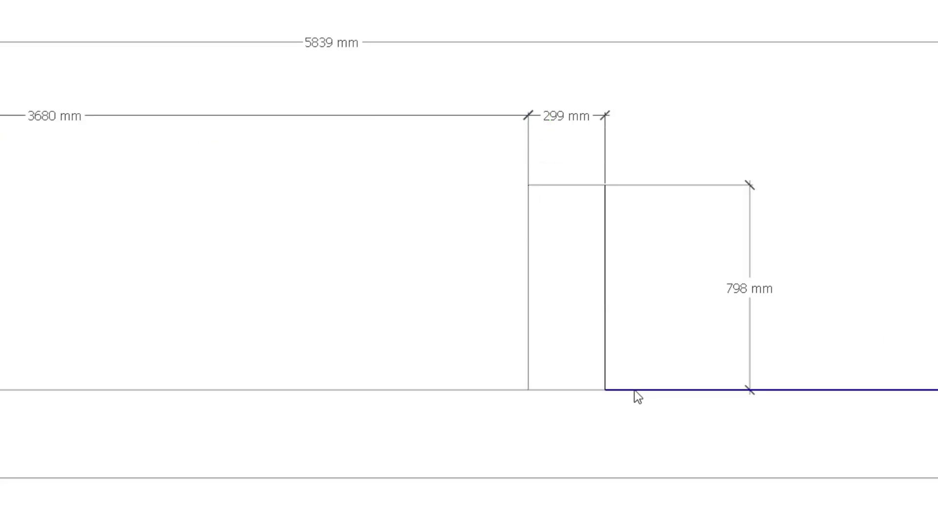
scroll(634, 390, "down", 1)
left_click(815, 391)
left_click(698, 142)
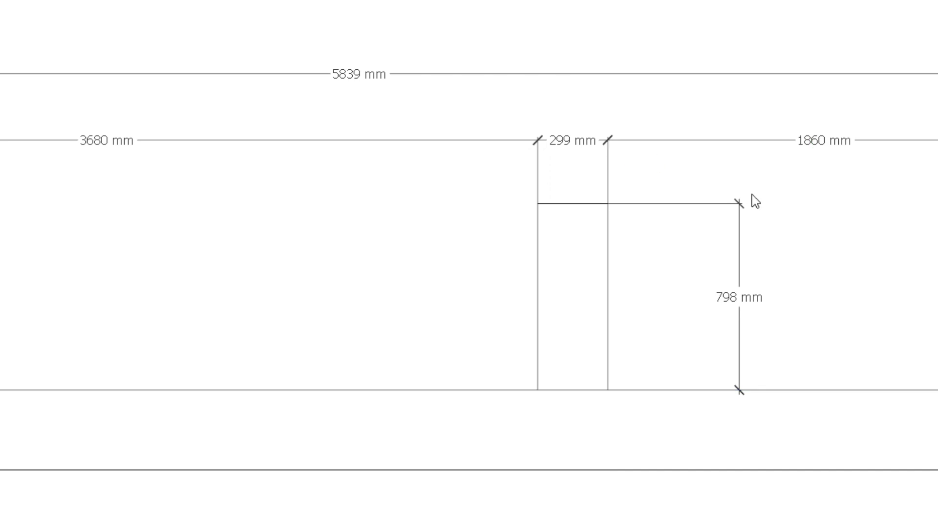
scroll(796, 317, "down", 1)
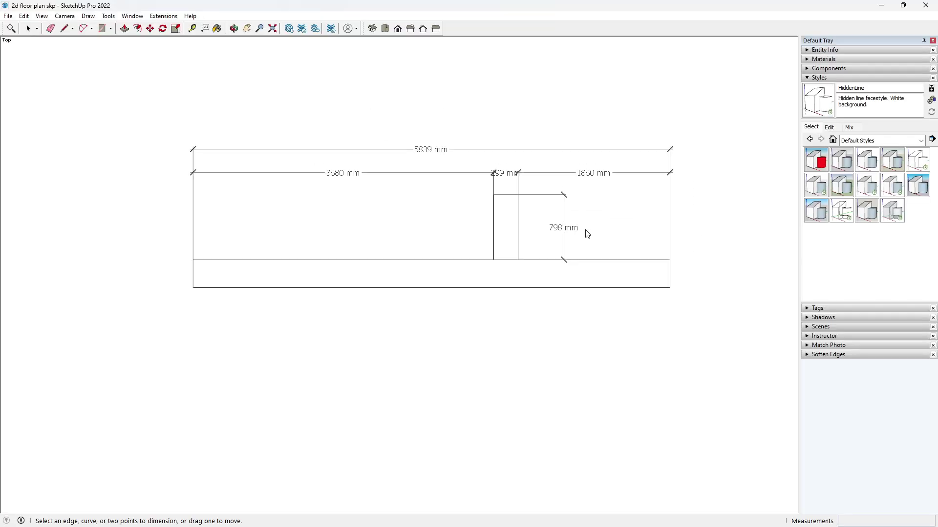
- Dimension the five wall and window segments along the plan's upper outer wall in one aligned row above it
scroll(561, 205, "up", 1)
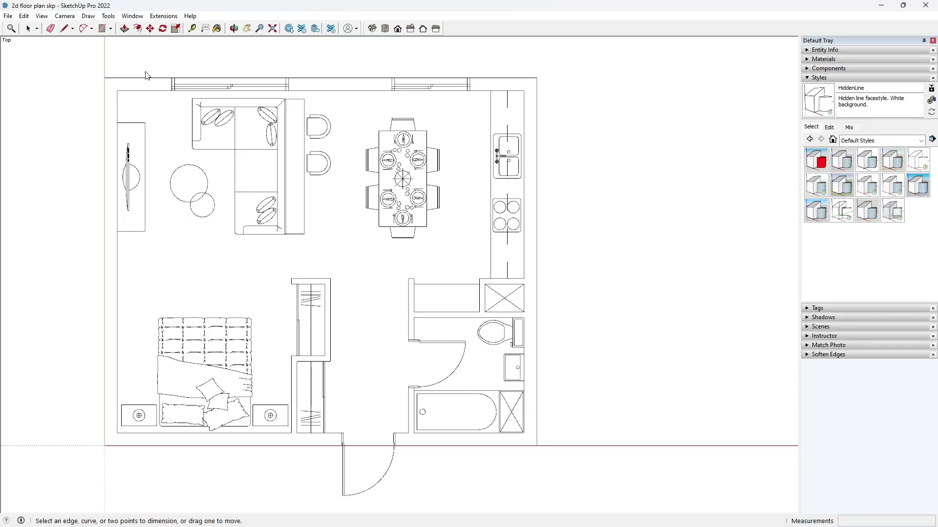
scroll(146, 66, "up", 2)
left_click(145, 116)
left_click(153, 94)
left_click(263, 118)
left_click(274, 93)
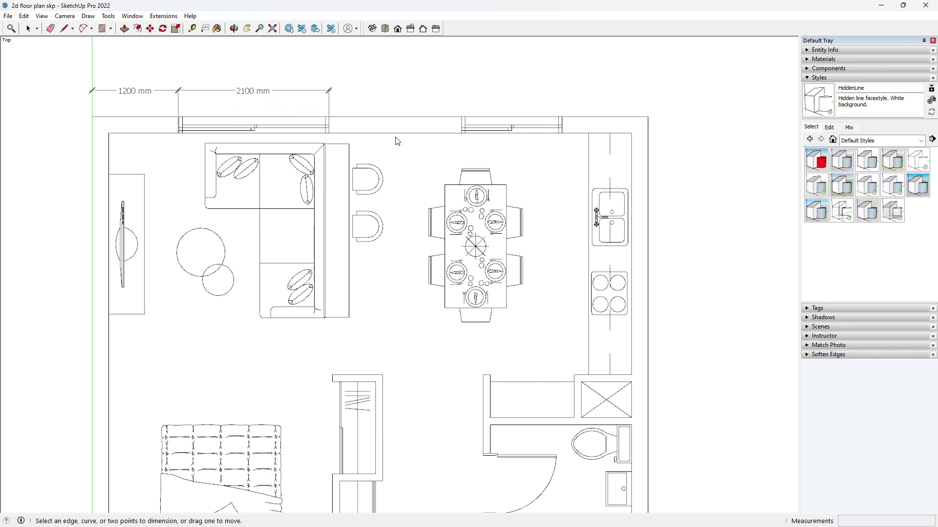
left_click(396, 119)
left_click(386, 93)
left_click(525, 121)
left_click(517, 93)
left_click(617, 121)
left_click(606, 93)
- Dimension the plan's full outer height along the left wall, placing the line outside the plan
scroll(513, 98, "down", 3)
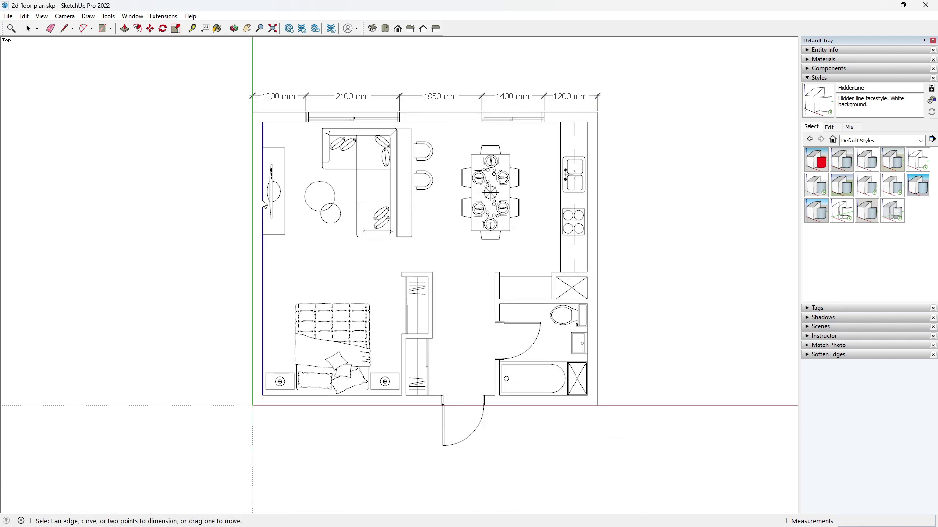
scroll(293, 176, "up", 2)
left_click(250, 211)
left_click(216, 212)
scroll(216, 212, "down", 2)
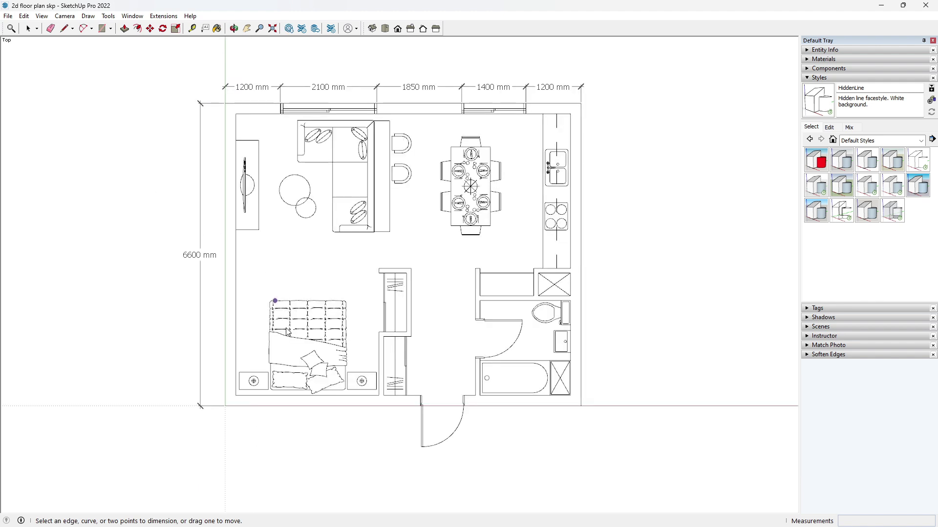
- Dimension the two lower outer wall segments and the entrance door opening in one aligned row below the plan
scroll(341, 352, "up", 2)
left_click(335, 401)
left_click(346, 435)
left_click(483, 435)
left_click(580, 401)
left_click(593, 435)
scroll(362, 393, "down", 1)
scroll(563, 344, "up", 1)
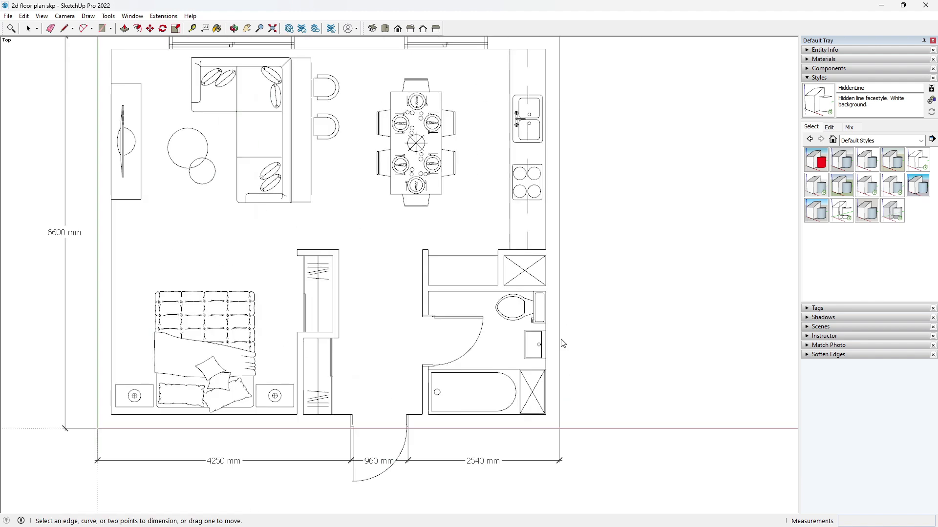
- Dimension the plan's full outer height along the right wall, placing the line outside the plan
scroll(550, 364, "down", 3)
left_click(557, 317)
left_click(576, 308)
scroll(300, 174, "up", 2)
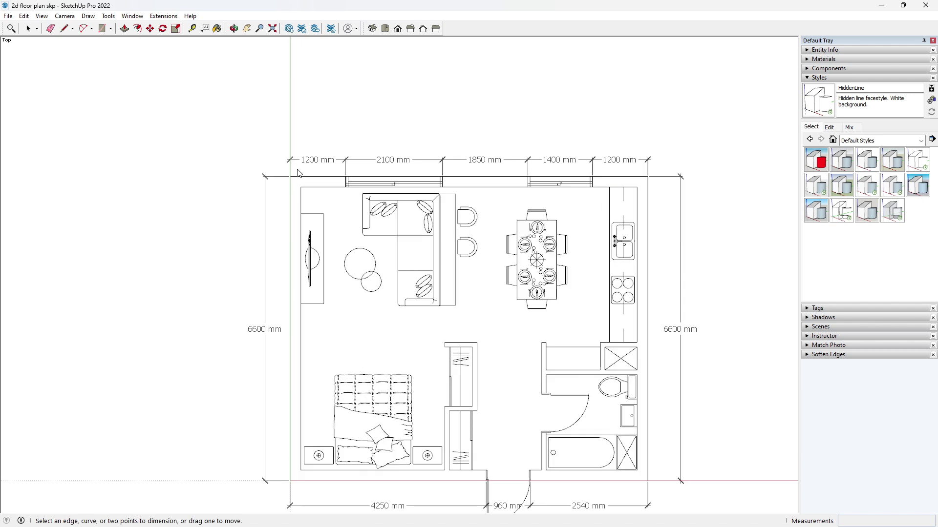
- Dimension the plan's overall width between its upper outer corners, placing the line above the row of segment dimensions
left_click(290, 187)
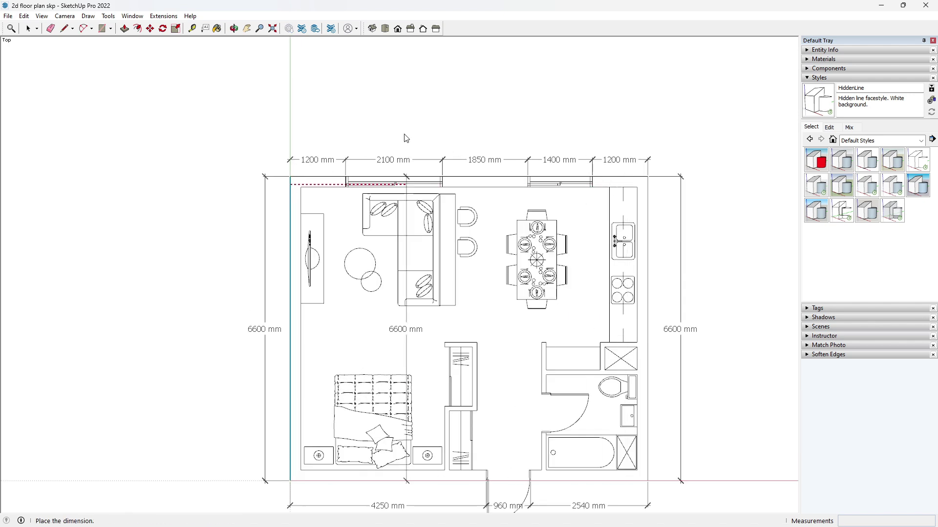
key("Escape")
scroll(289, 178, "up", 2)
left_click(290, 176)
left_click(734, 176)
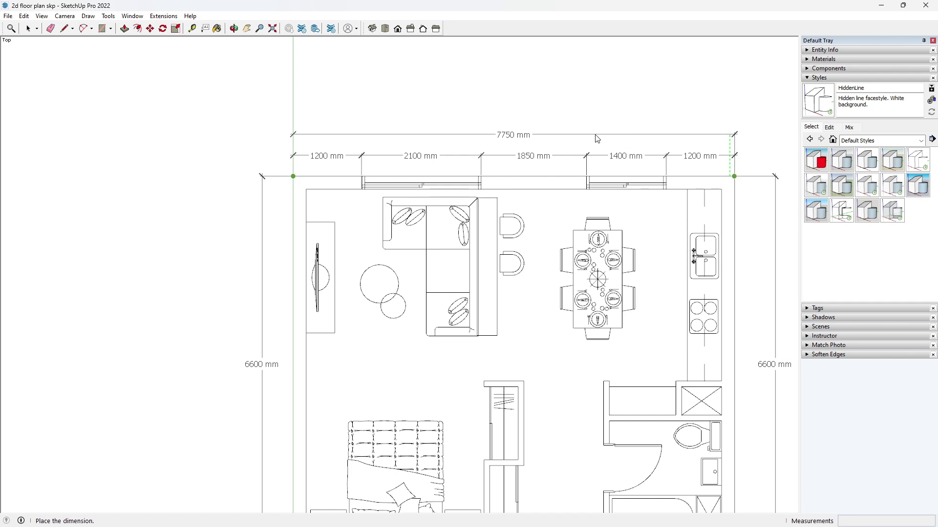
left_click(596, 140)
- Dimension the plan's overall width between its lower outer corners, placing the line below the lower row of dimensions
scroll(596, 141, "down", 3)
scroll(308, 381, "up", 2)
left_click(308, 379)
left_click(683, 379)
left_click(555, 436)
key("space")
- Change the font of all six dimensions above the plan to TechnicBold in Bold style at 12 points
scroll(264, 105, "up", 2)
scroll(263, 105, "down", 3)
scroll(638, 142, "up", 2)
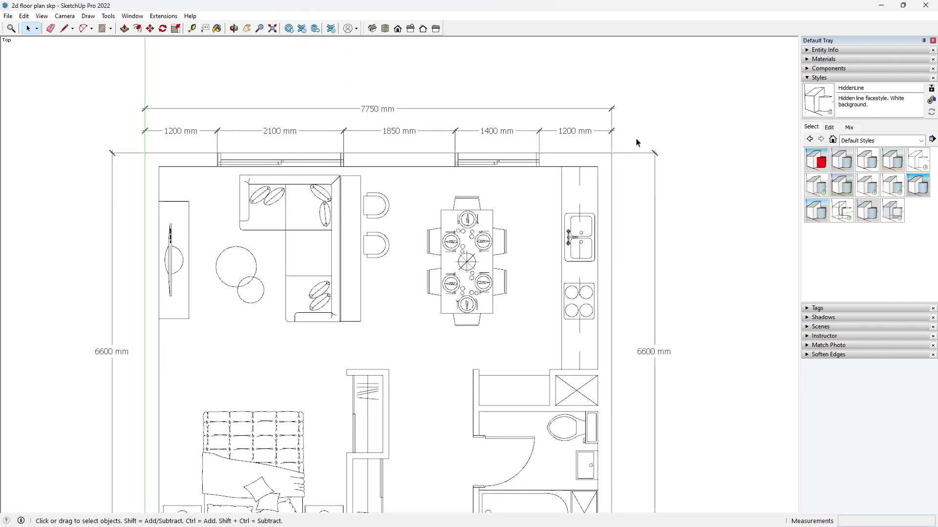
left_click_drag(230, 81, 146, 68)
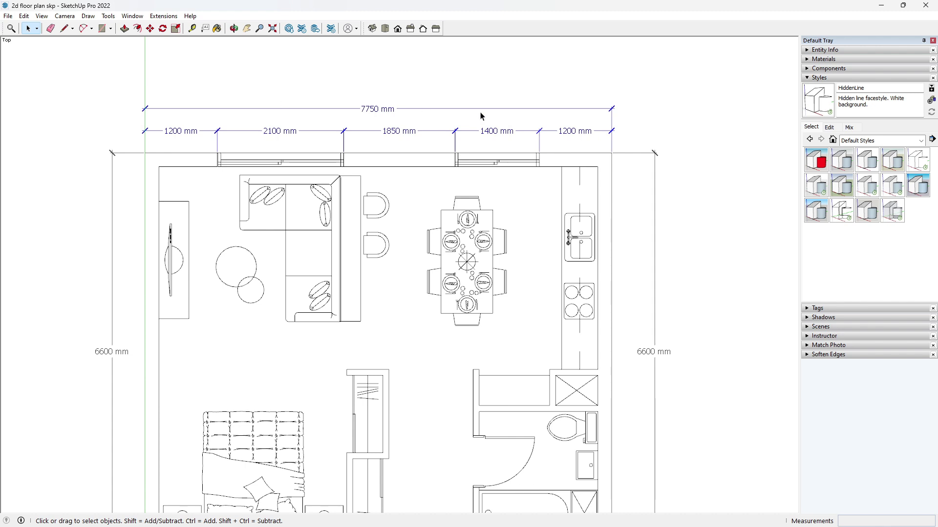
left_click(823, 52)
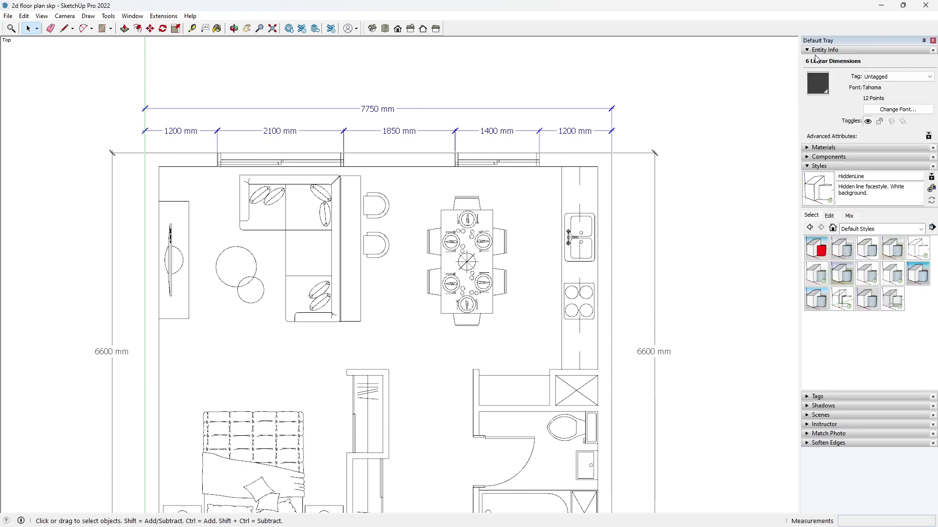
left_click(817, 168)
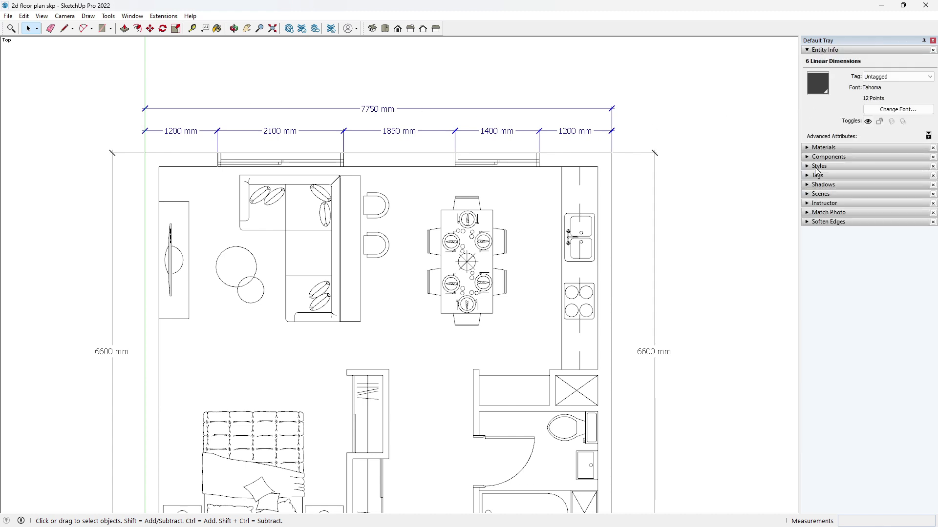
left_click(904, 110)
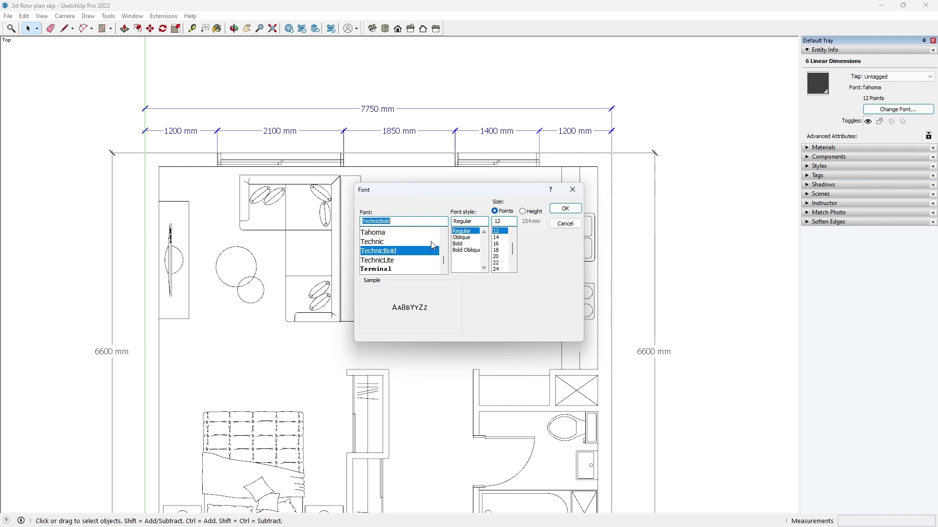
left_click(465, 243)
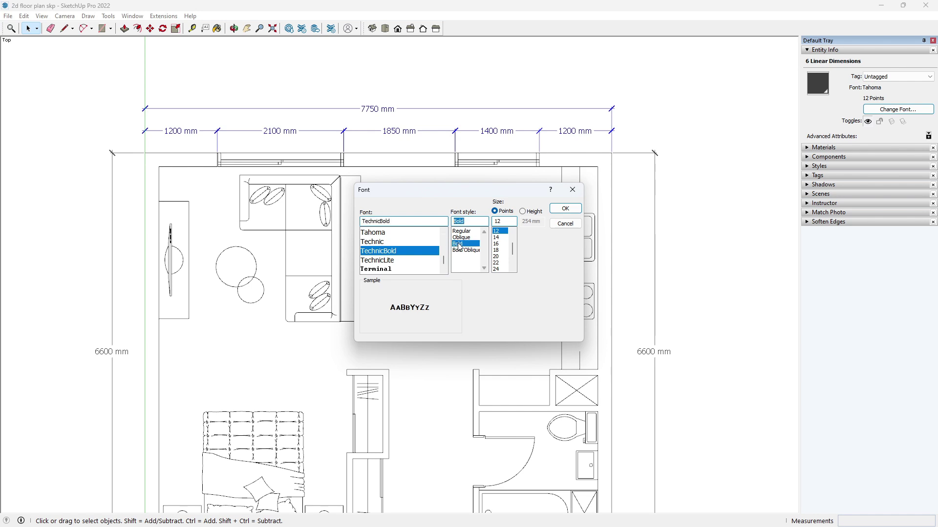
left_click(565, 209)
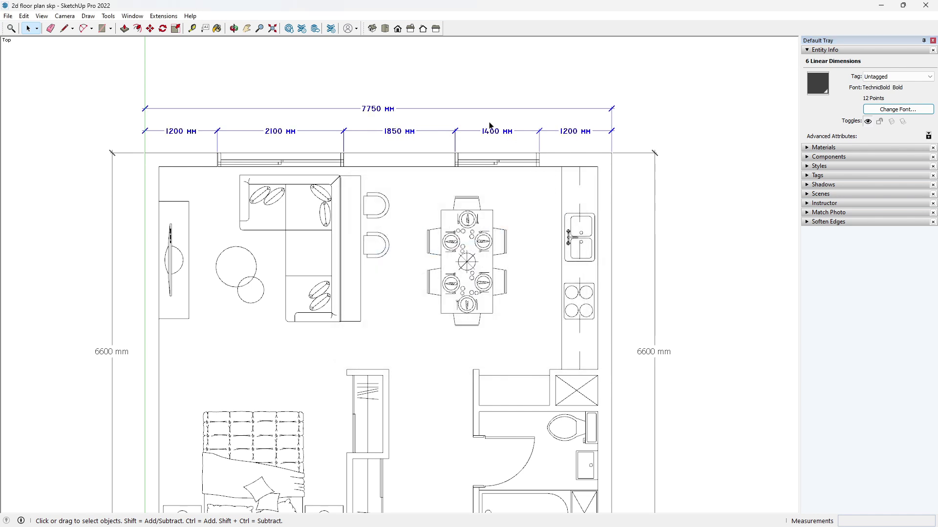
- Align the text of the six dimensions above the plan to their dimension lines, using Outside alignment and the Centered text position
scroll(490, 126, "up", 3)
scroll(423, 130, "down", 2)
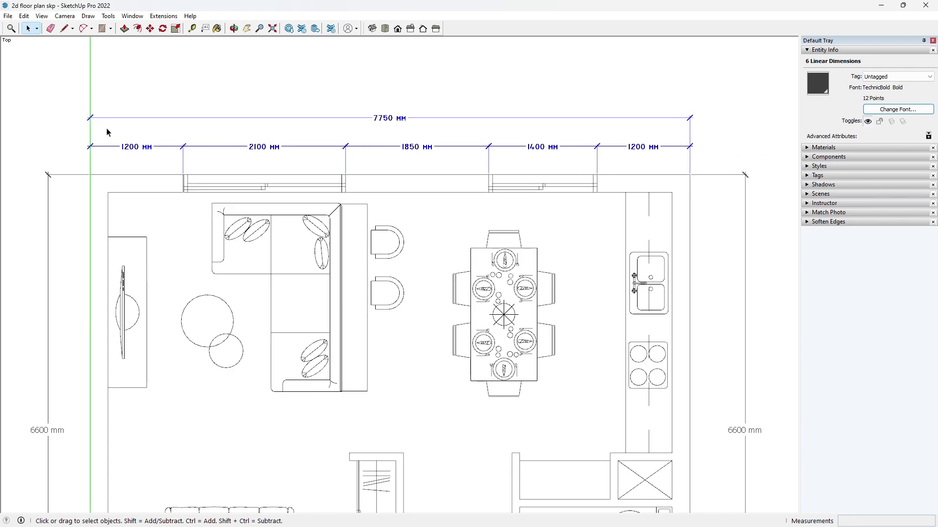
left_click(929, 135)
left_click(806, 174)
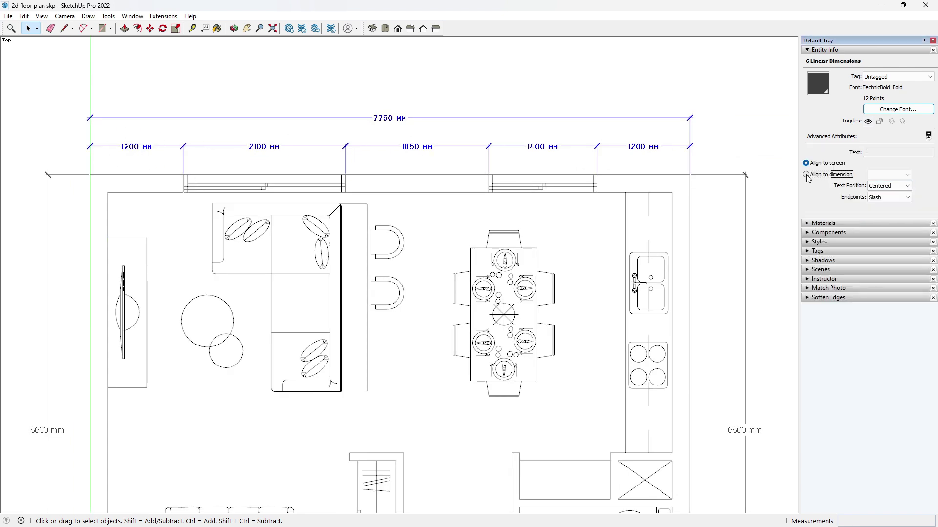
left_click(893, 186)
left_click(886, 201)
left_click(894, 186)
left_click(888, 195)
left_click(902, 190)
left_click(891, 209)
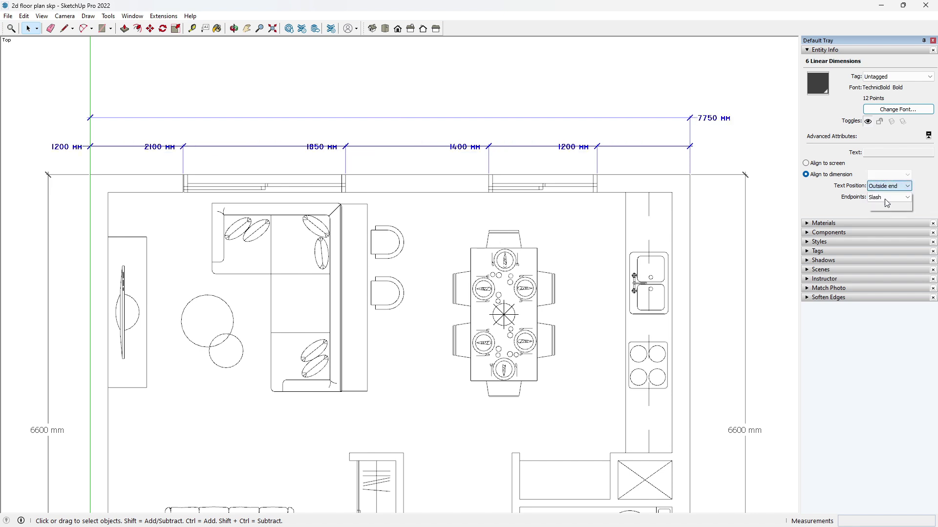
left_click(886, 203)
- Set the endpoints of the six dimensions above the plan to Dot
left_click(889, 196)
left_click(886, 215)
scroll(201, 110, "up", 2)
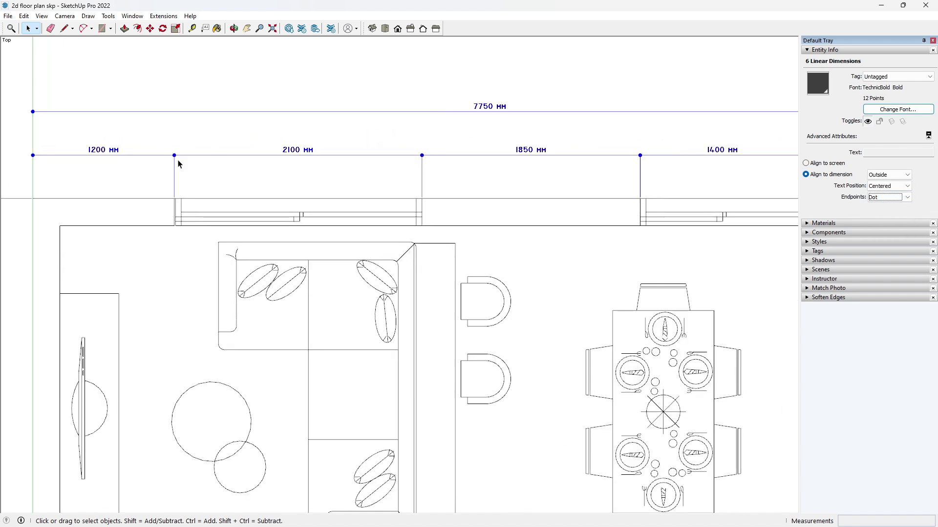
scroll(178, 165, "down", 3)
scroll(192, 171, "up", 1)
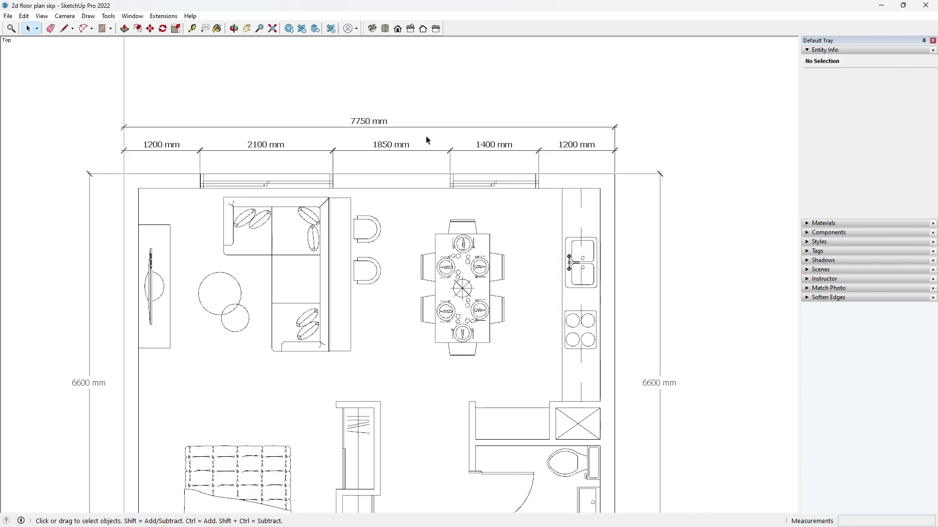
scroll(406, 150, "up", 1)
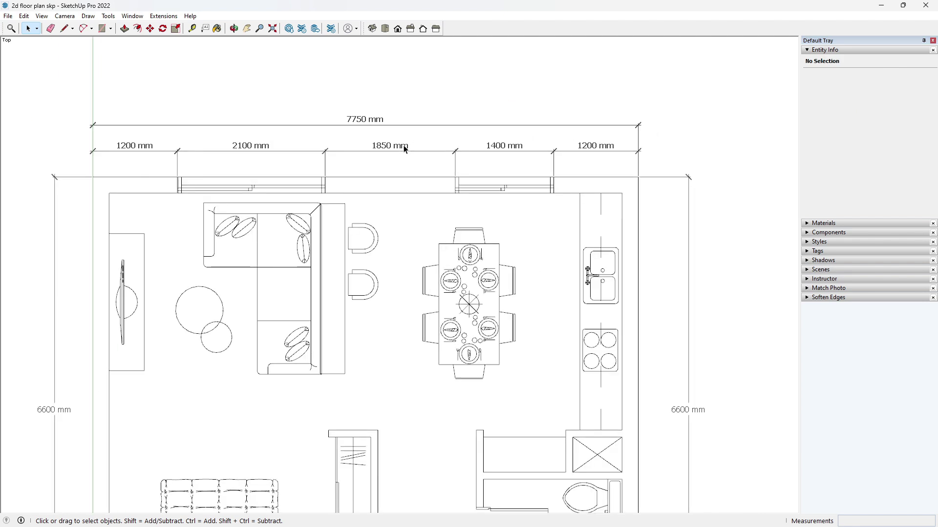
- Place the filled 3D text KITCHEN in Corbel Regular, 254 mm high and extruded 25 mm, across the middle of the dining table
left_click(108, 18)
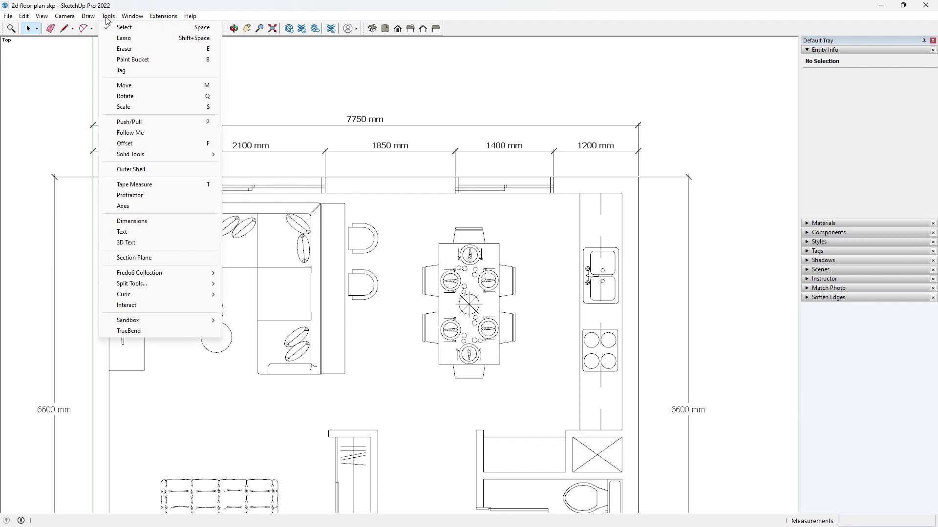
left_click(127, 243)
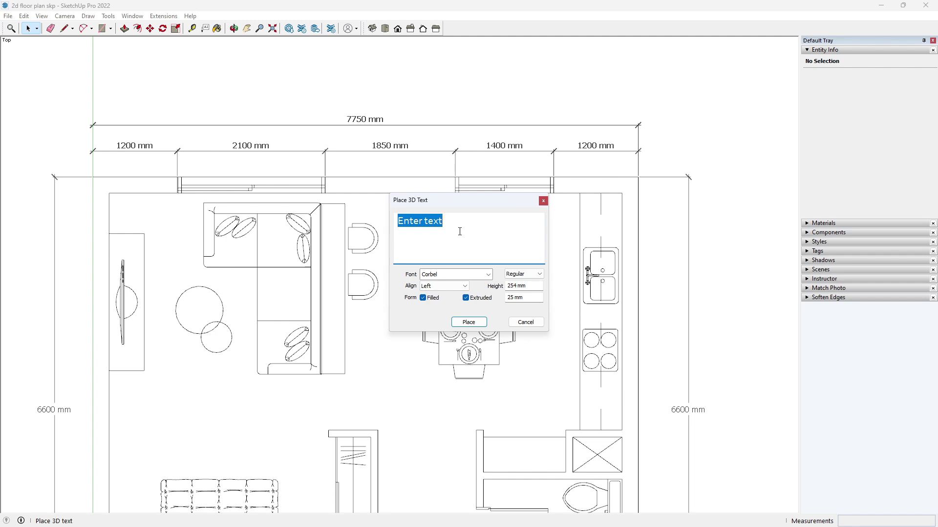
type("K")
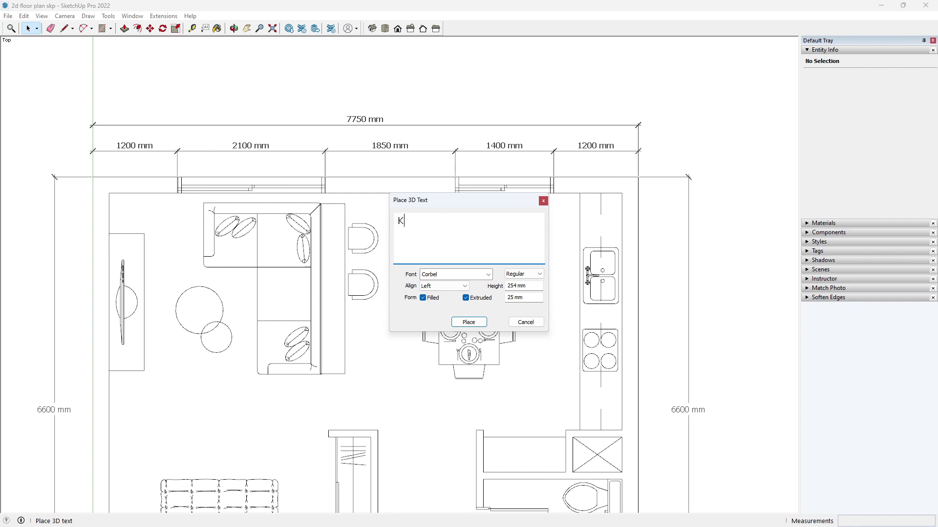
type("ITCHEN")
left_click(486, 275)
left_click(490, 286)
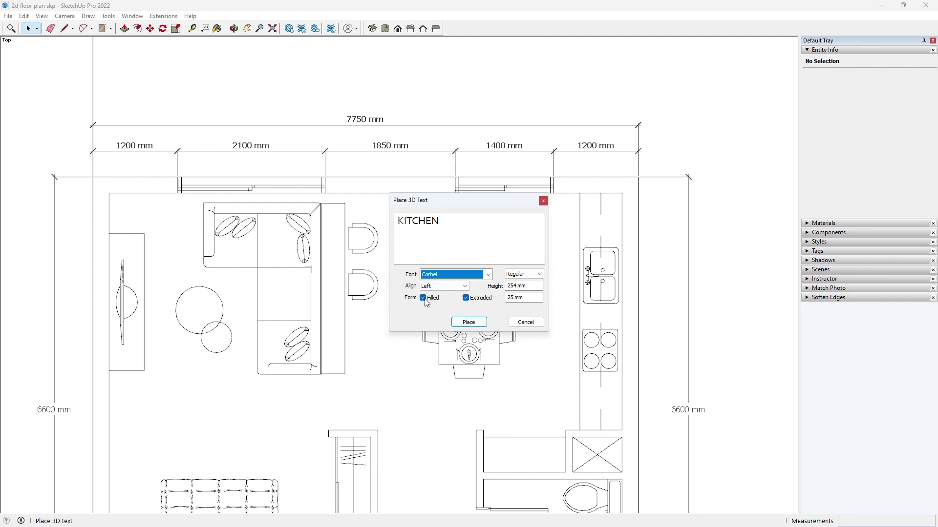
left_click(467, 299)
left_click(467, 298)
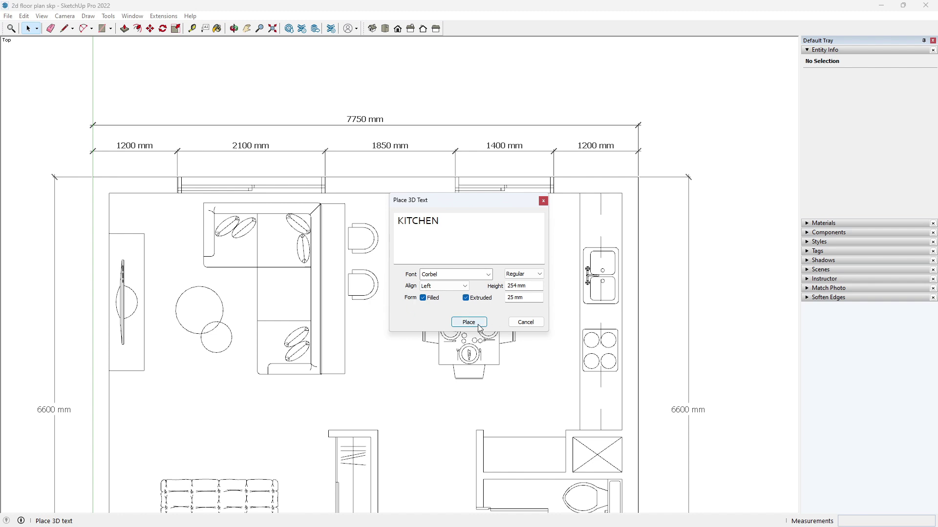
left_click(468, 323)
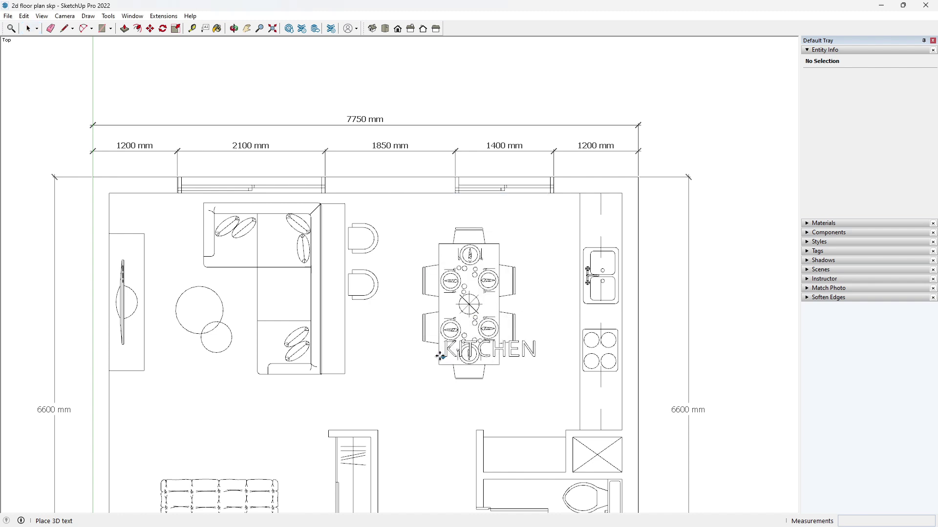
scroll(426, 399, "up", 1)
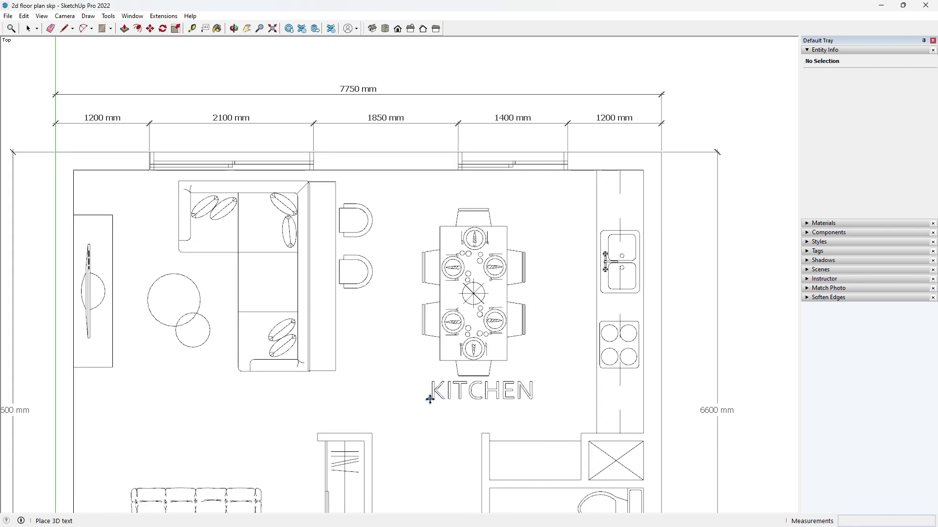
left_click(419, 304)
- Place the 3D text LIVING ROOM, 254 mm high in Corbel, across the coffee tables and sofa
scroll(419, 304, "up", 2)
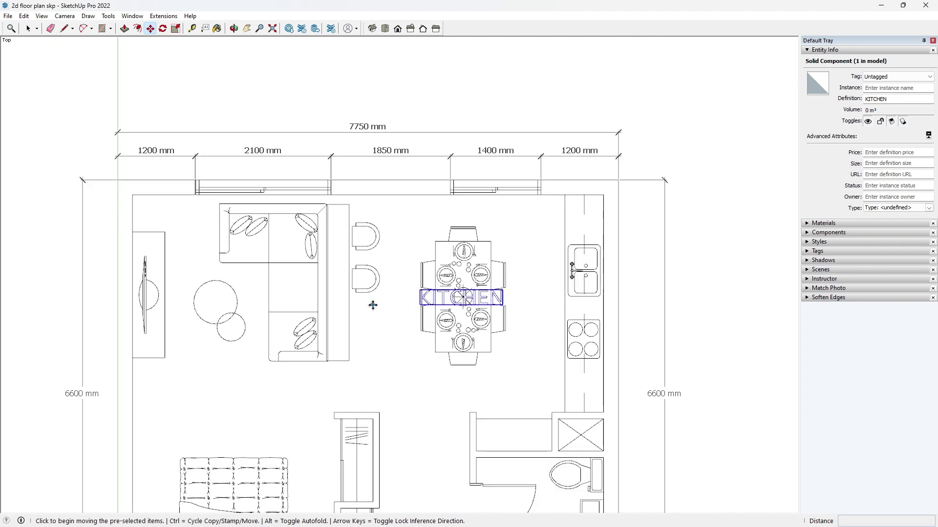
scroll(417, 303, "up", 3)
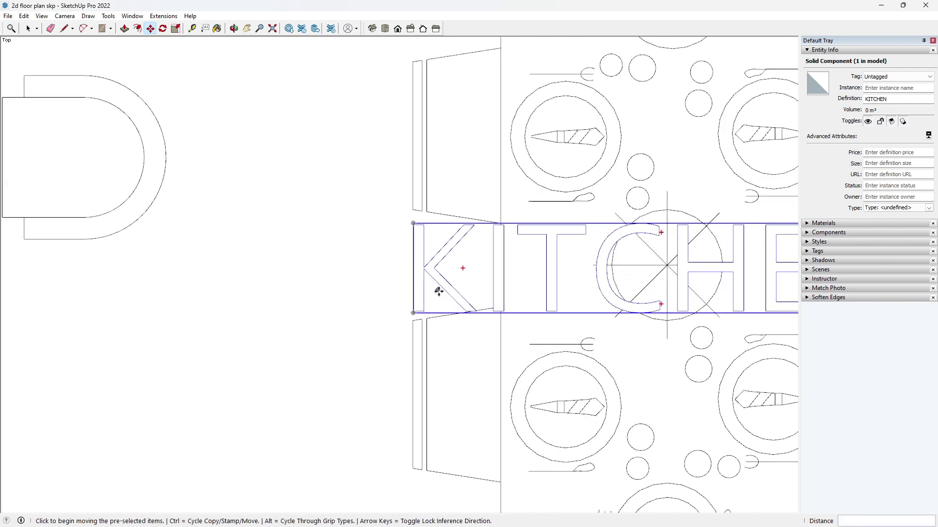
scroll(440, 293, "down", 4)
scroll(517, 296, "down", 2)
left_click(107, 16)
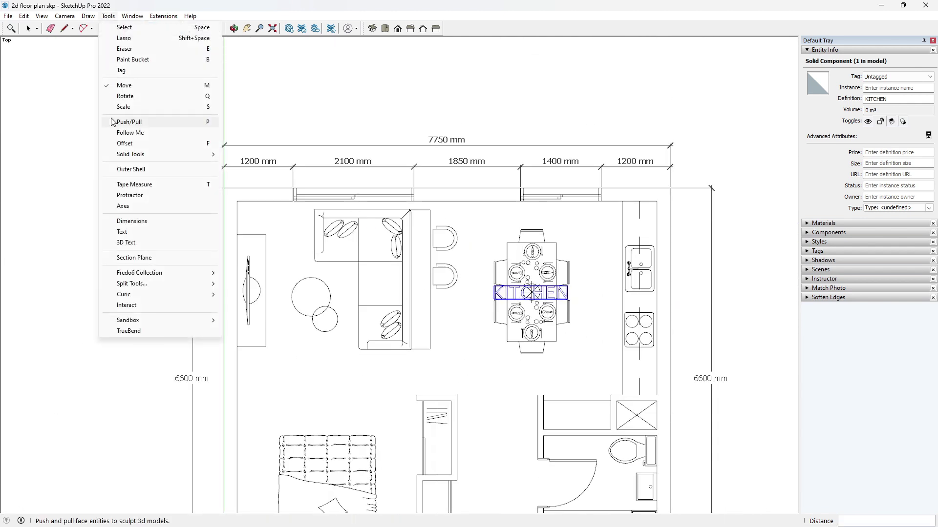
left_click(126, 243)
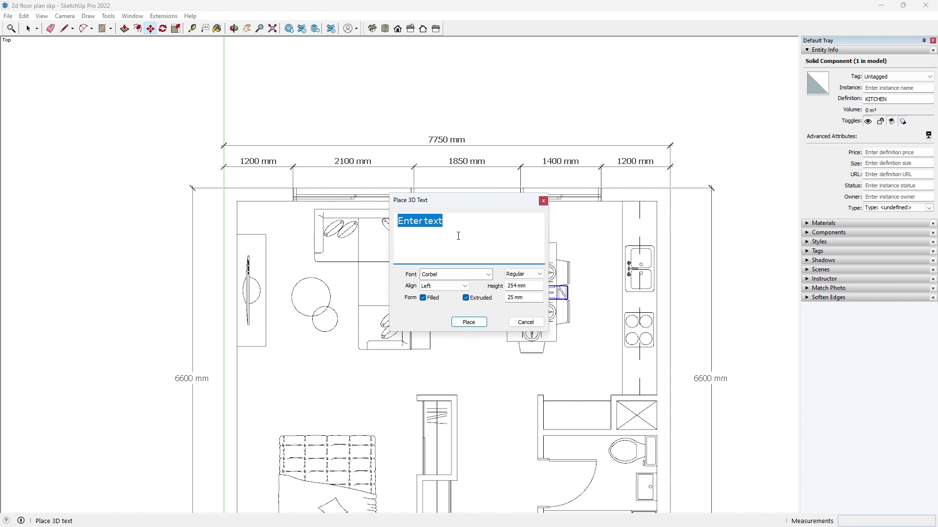
type("LIVING ROOM")
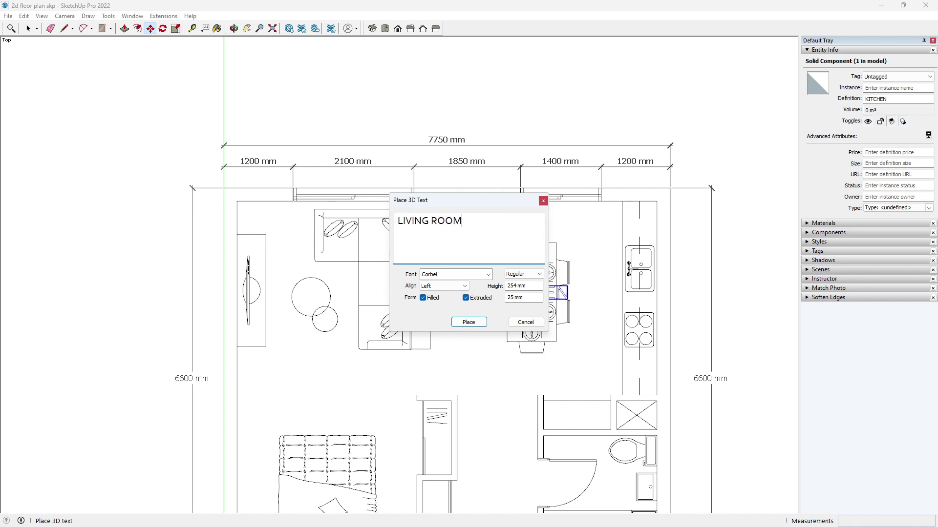
left_click(468, 321)
left_click(311, 302)
- Place the 3D text BEDROOM, 254 mm high in Corbel, just above the foot of the bed
scroll(354, 262, "down", 2)
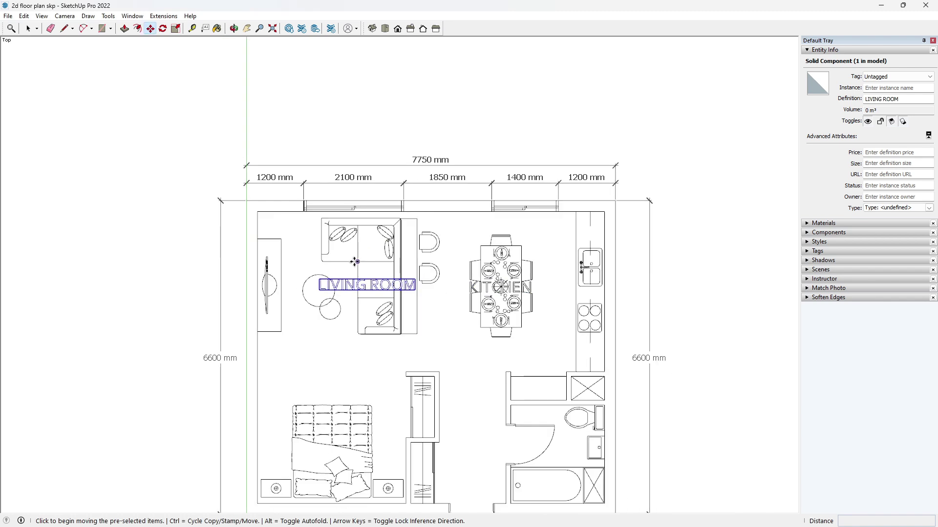
left_click(103, 16)
left_click(126, 183)
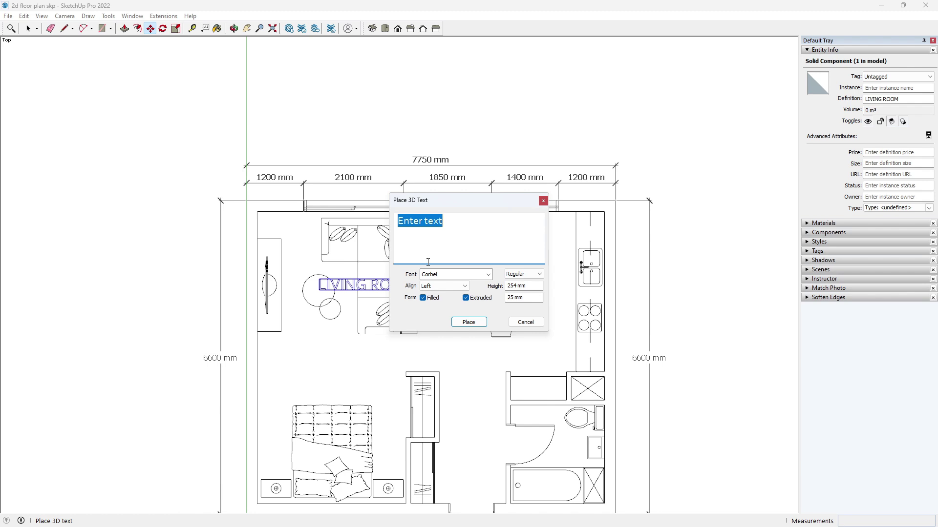
type("BEDROOM")
left_click(469, 322)
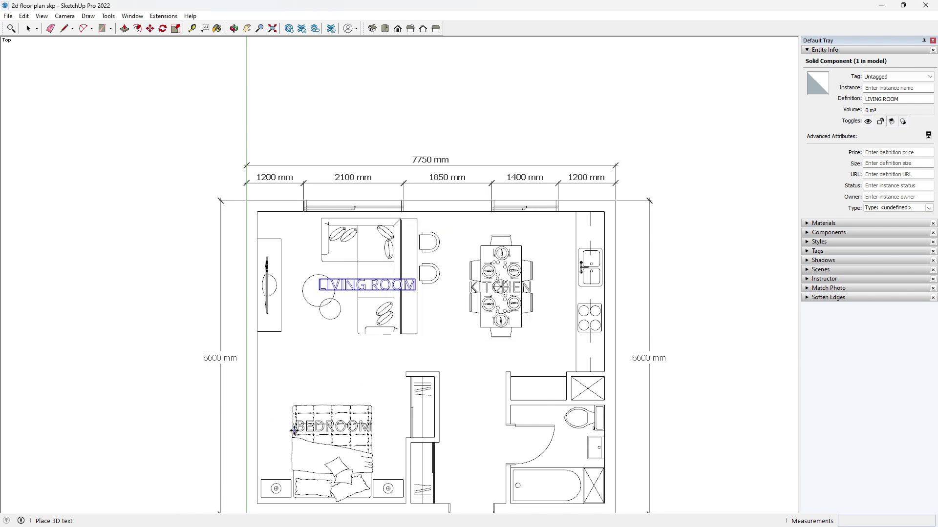
left_click(294, 399)
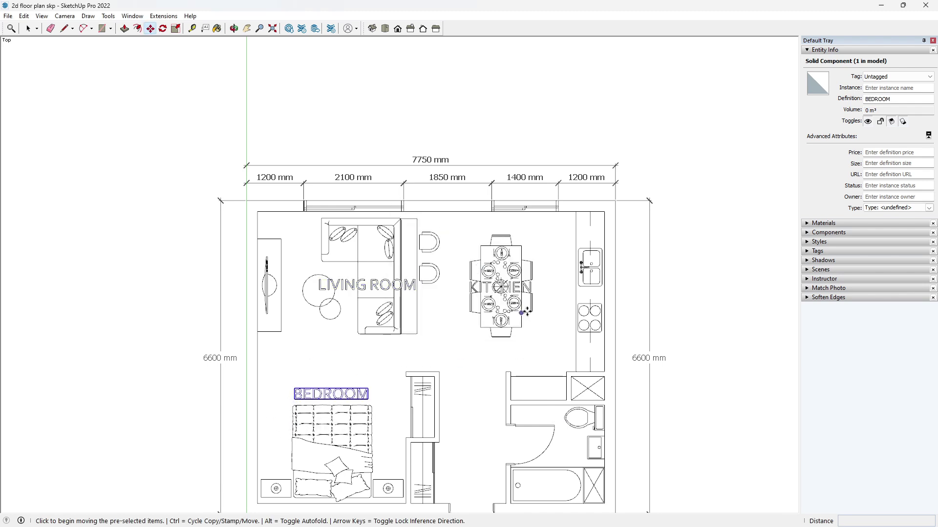
- Place the 3D text BATH, 254 mm high in Corbel, in the bathroom between the door and the washbasin
left_click(113, 17)
left_click(126, 184)
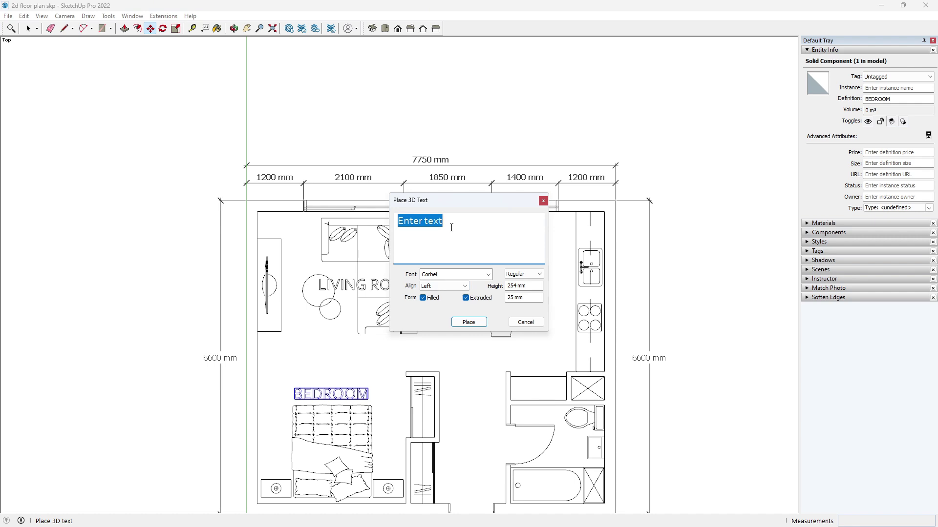
type("BATH")
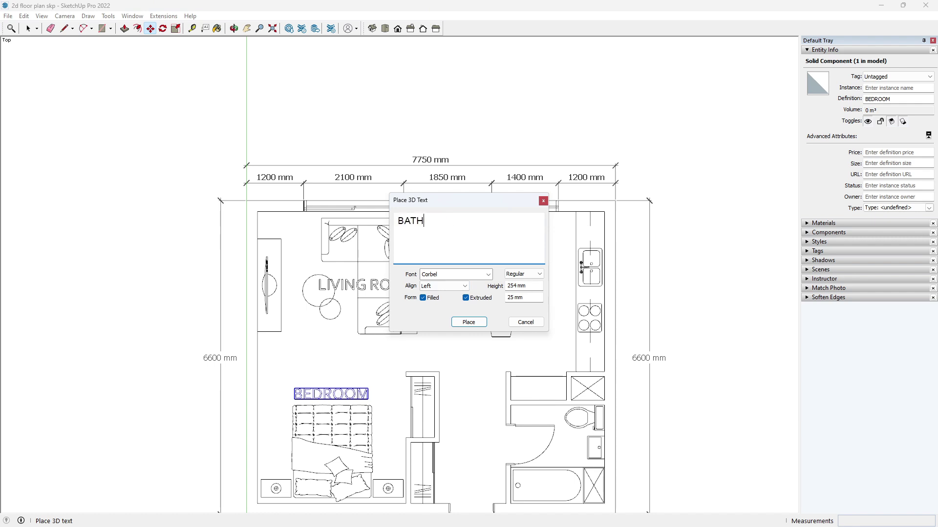
left_click(468, 322)
left_click(533, 451)
key("space")
left_click(455, 99)
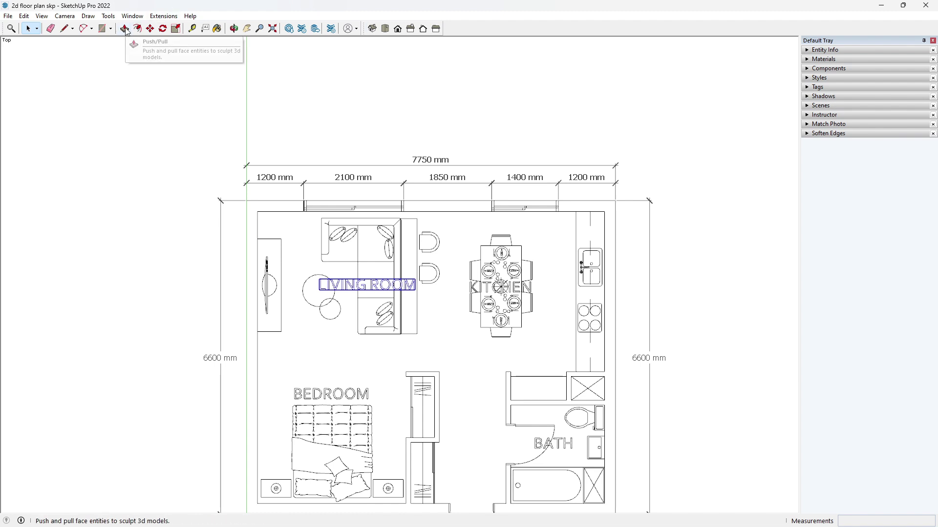
left_click(821, 96)
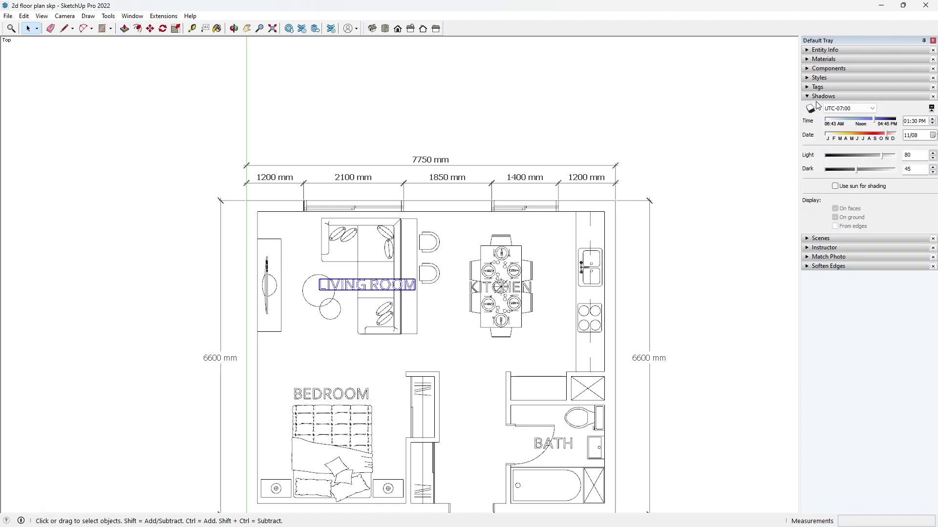
left_click(821, 96)
left_click(826, 59)
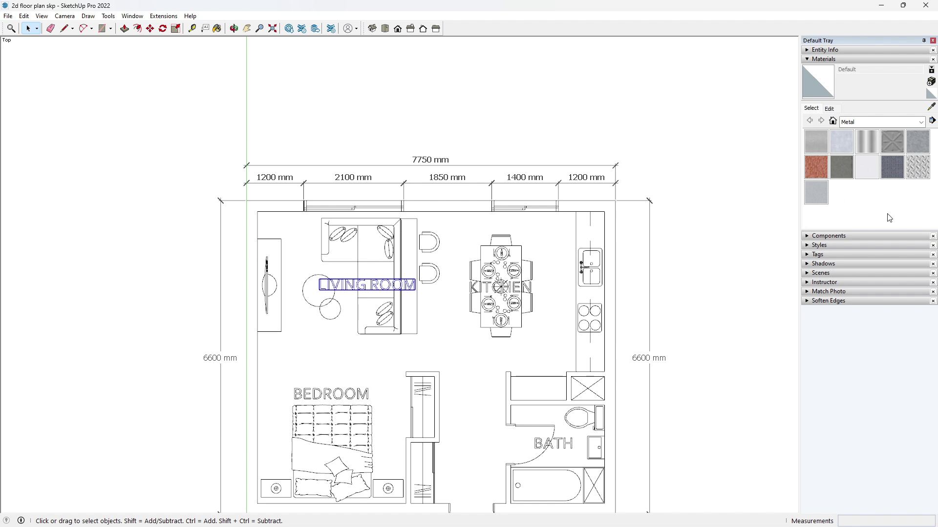
left_click(826, 59)
- Push/pull the apartment's wall faces up to 100 mm high, including the separate sections beside the windows
left_click(372, 28)
left_click(124, 28)
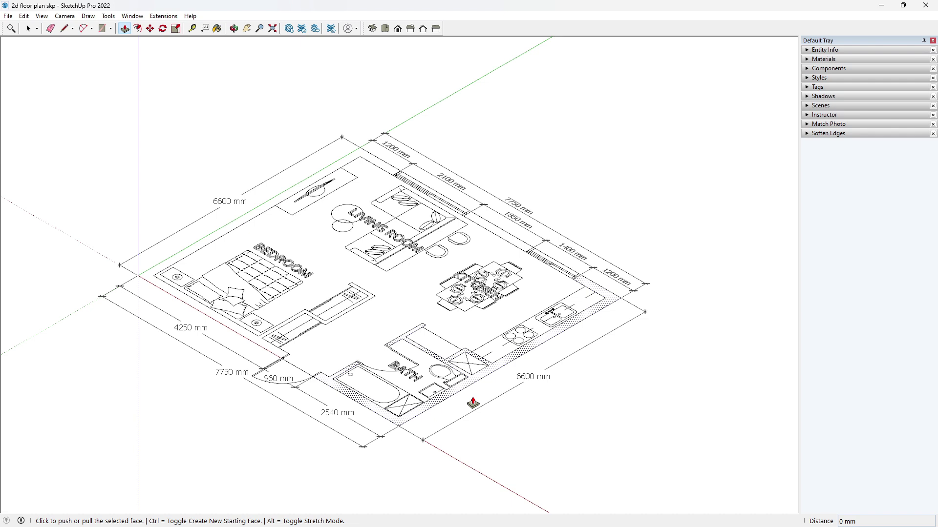
scroll(476, 394, "up", 2)
left_click(482, 380)
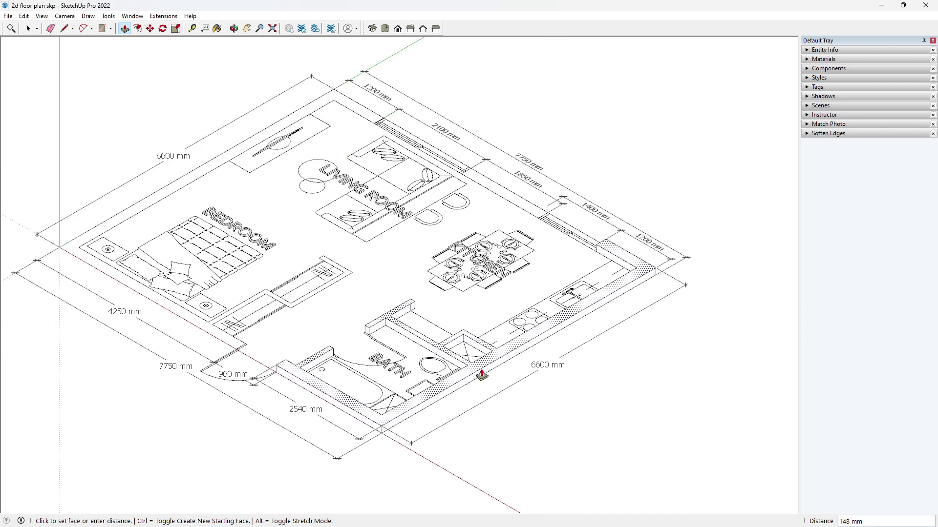
type("100")
key("Return")
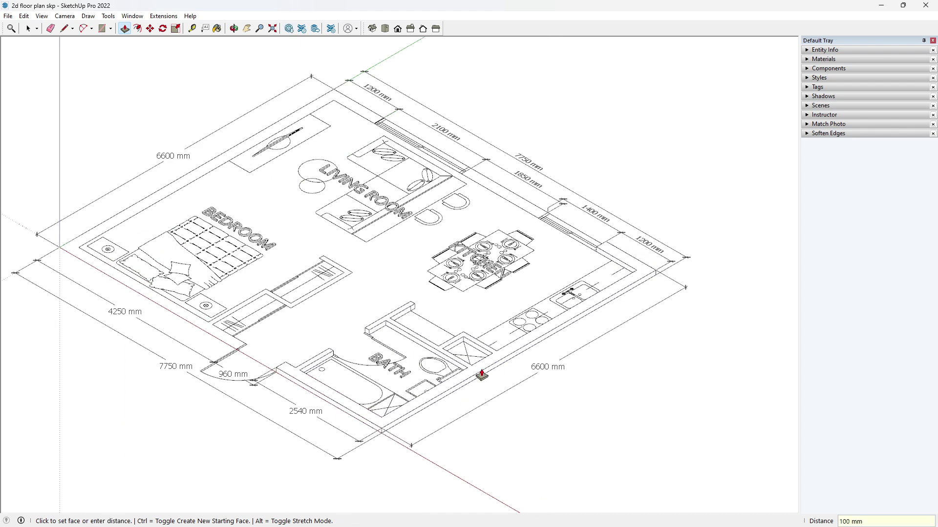
double_click(548, 209)
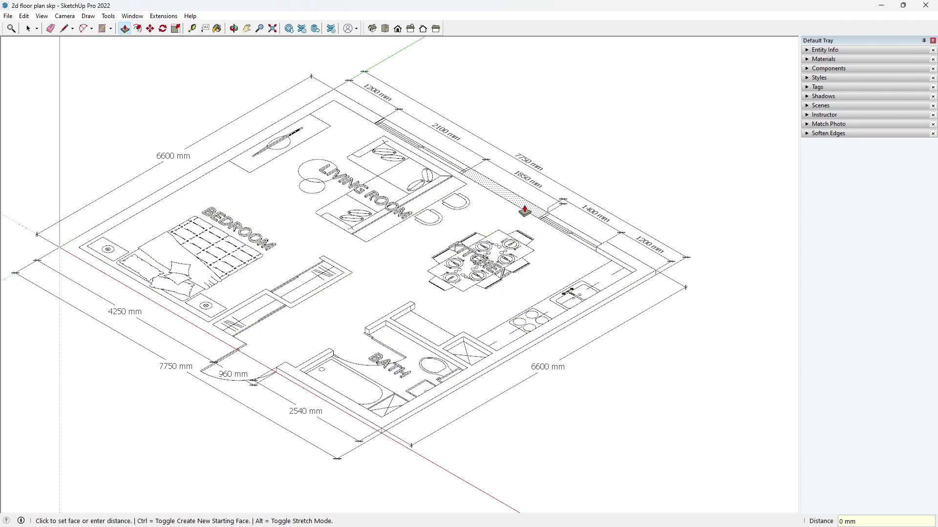
double_click(375, 117)
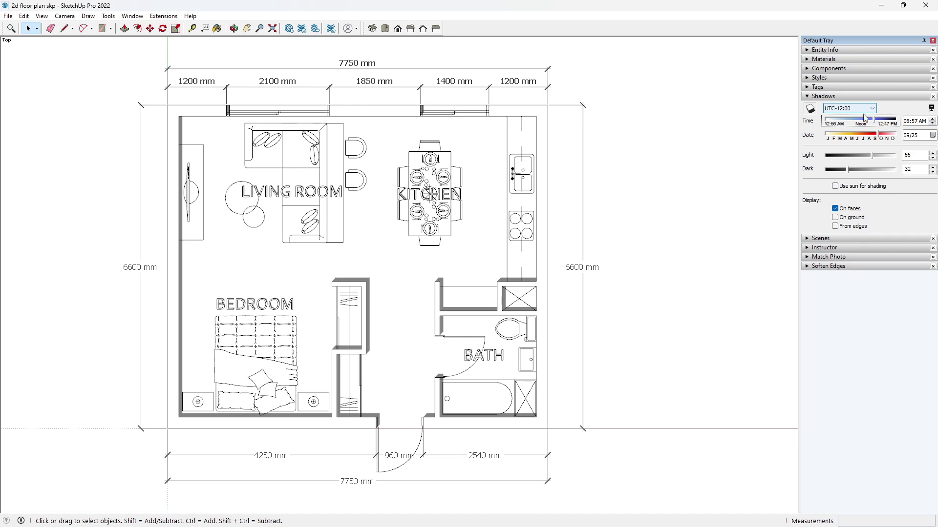
- Try the shadow display off and on in the UTC-12:00 time zone, and with shadows also cast on the ground
left_click(812, 111)
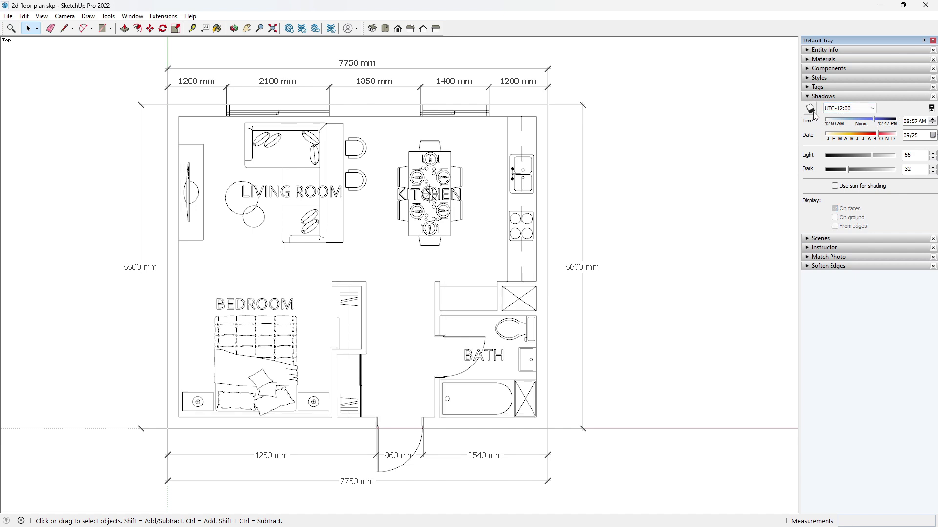
left_click(812, 110)
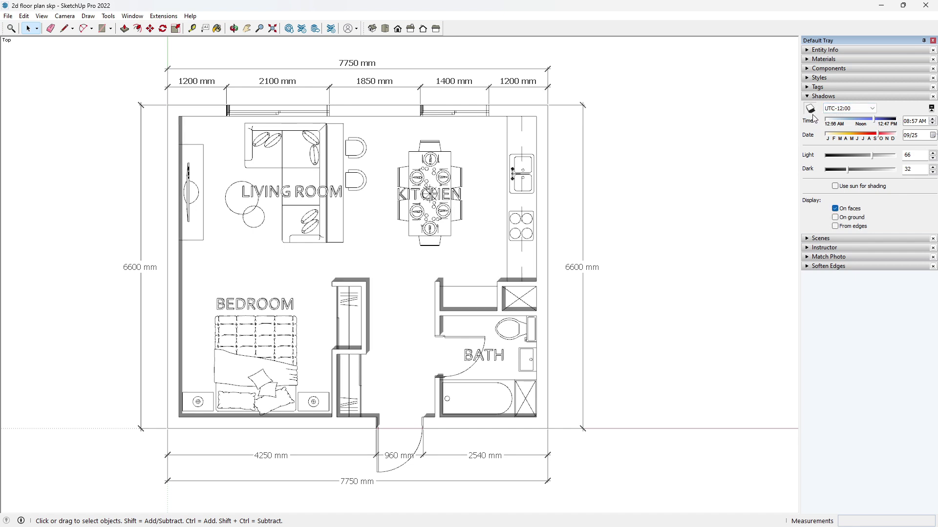
left_click(872, 110)
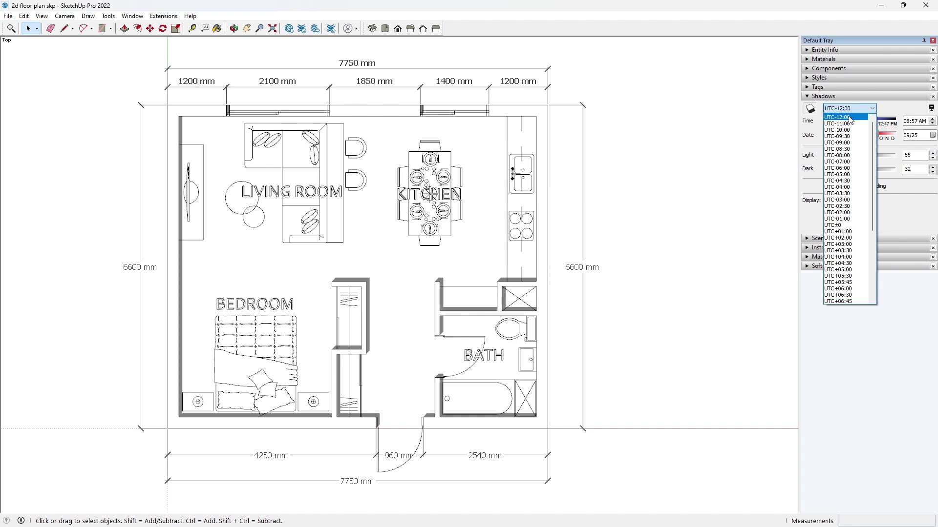
left_click(850, 119)
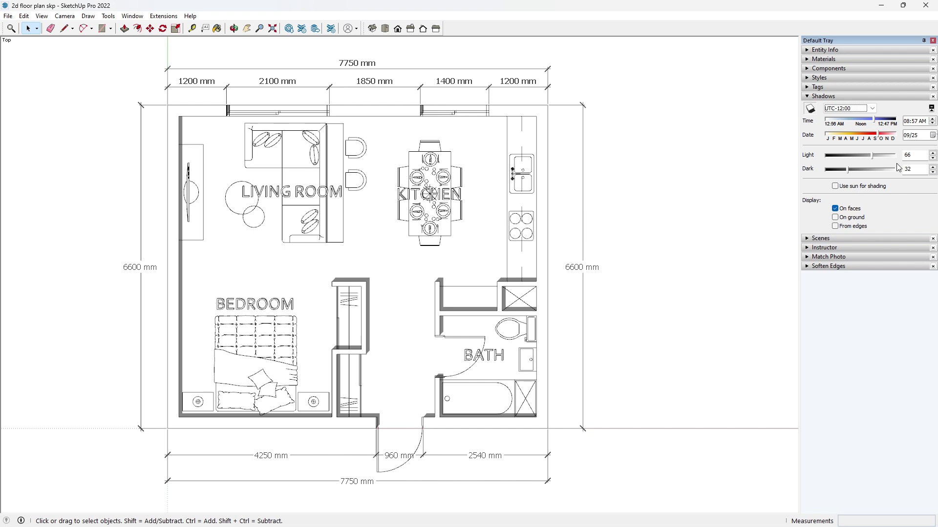
left_click(835, 218)
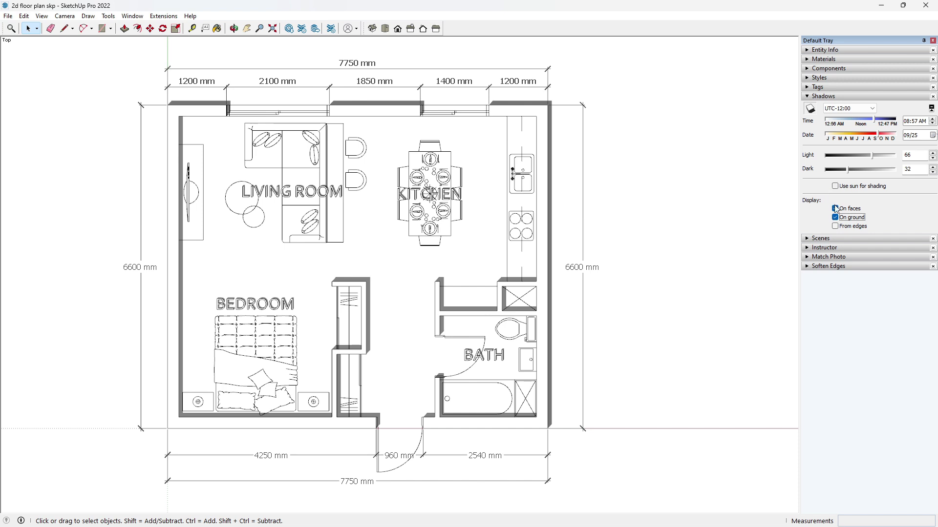
left_click(835, 218)
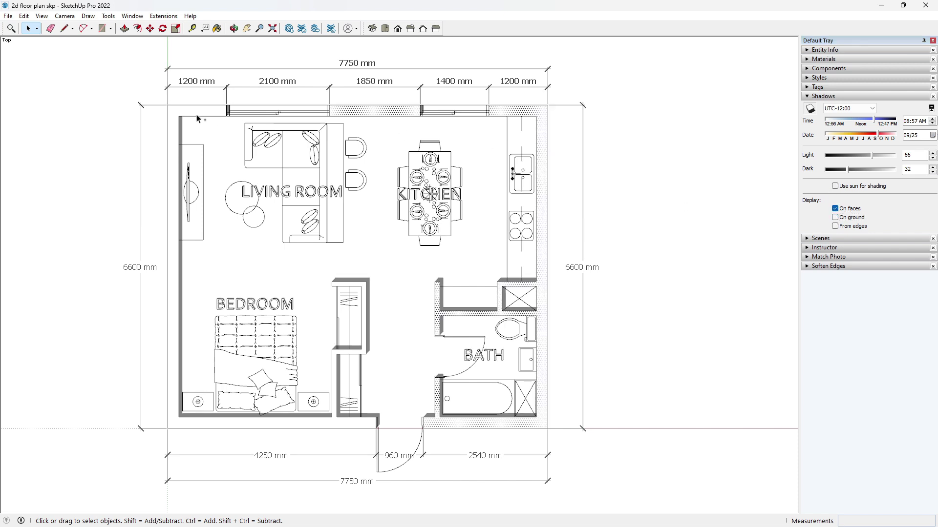
- Choose the grey Color M05 from the Colors materials as the paint for the selected wall faces
left_click(829, 96)
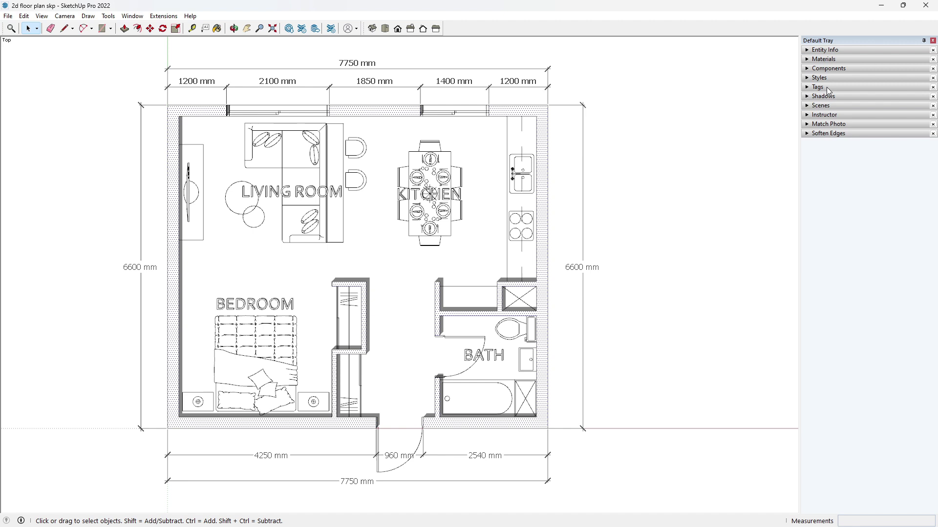
left_click(831, 59)
left_click(921, 122)
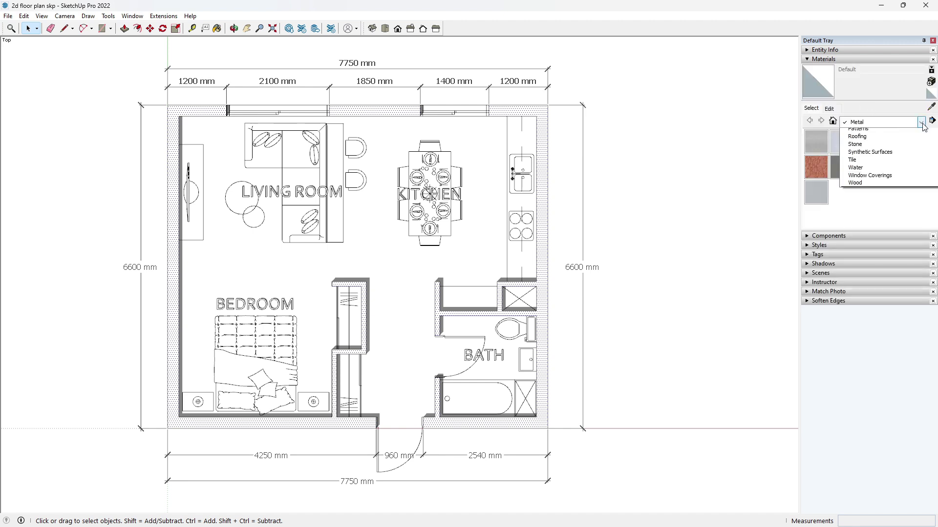
left_click(872, 165)
scroll(875, 173, "down", 6)
scroll(882, 191, "up", 1)
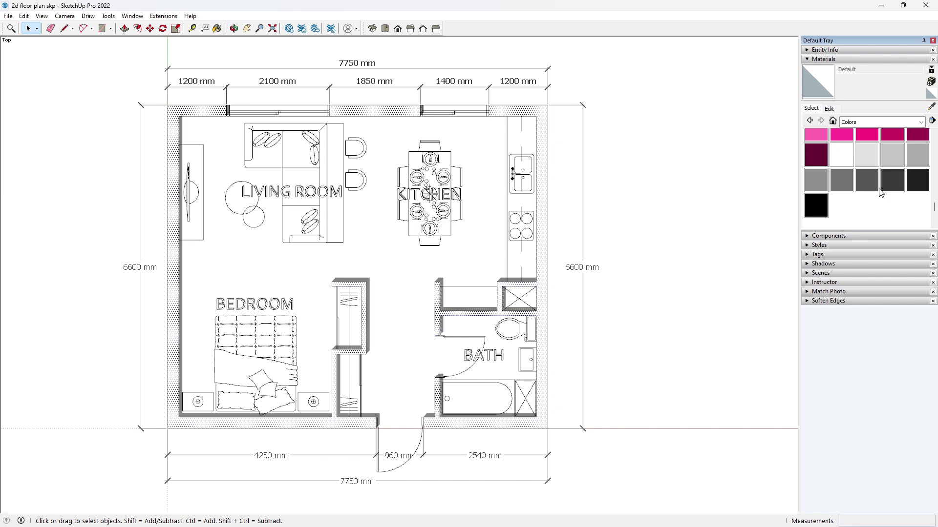
left_click(846, 181)
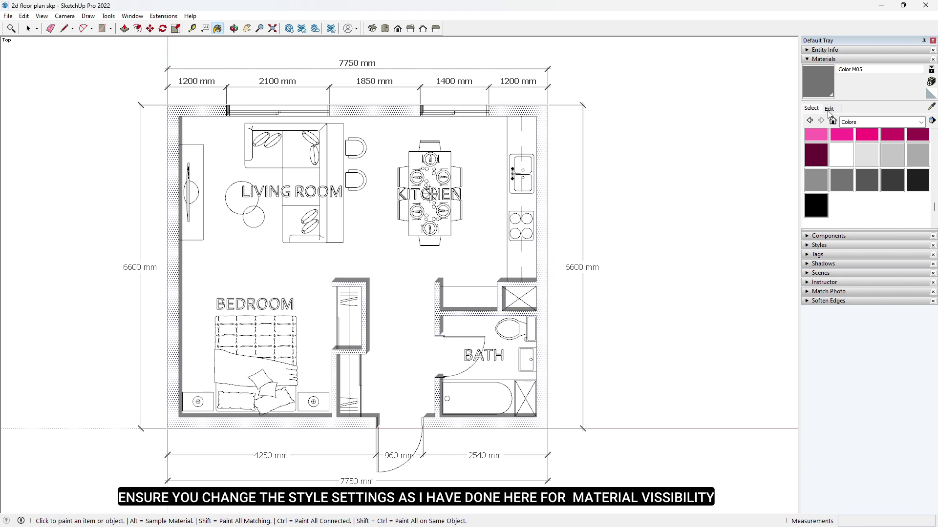
- Change the HiddenLine style's face setting to Shaded for displaying material colours
left_click(822, 59)
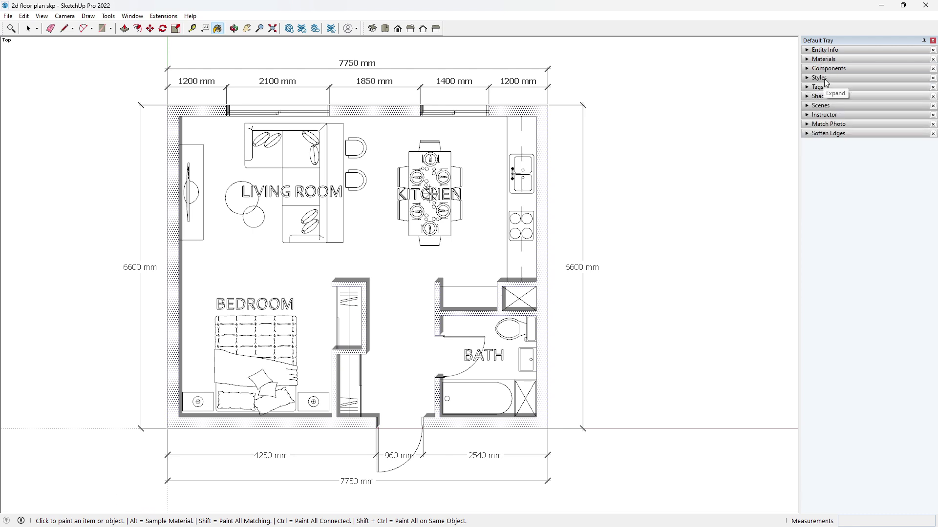
left_click(823, 78)
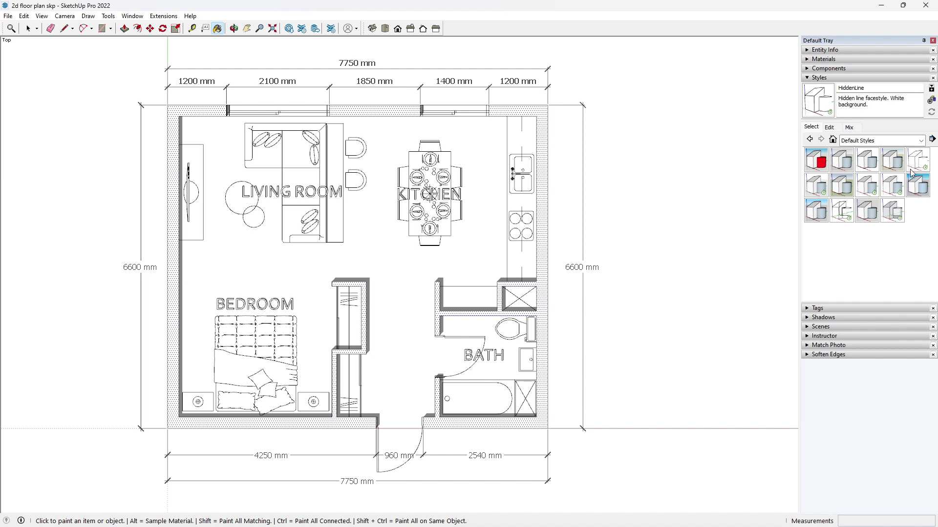
left_click(829, 128)
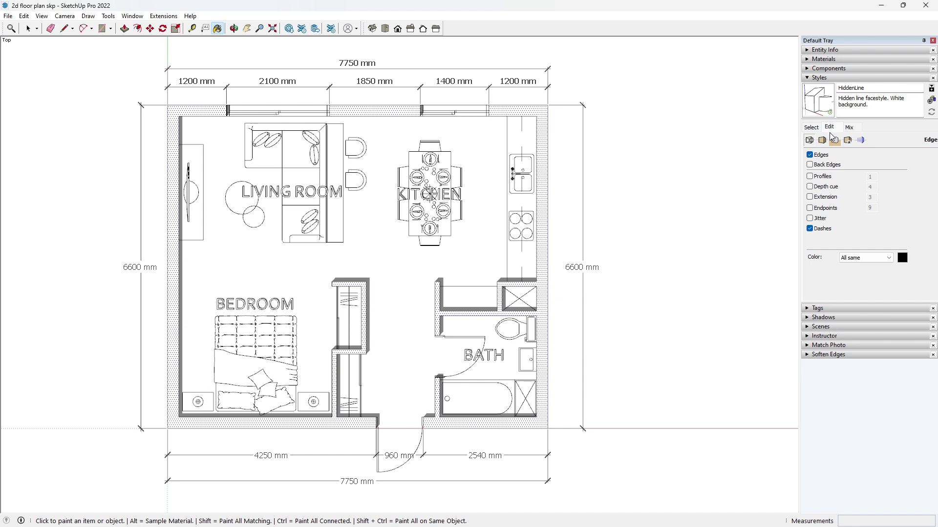
left_click(860, 141)
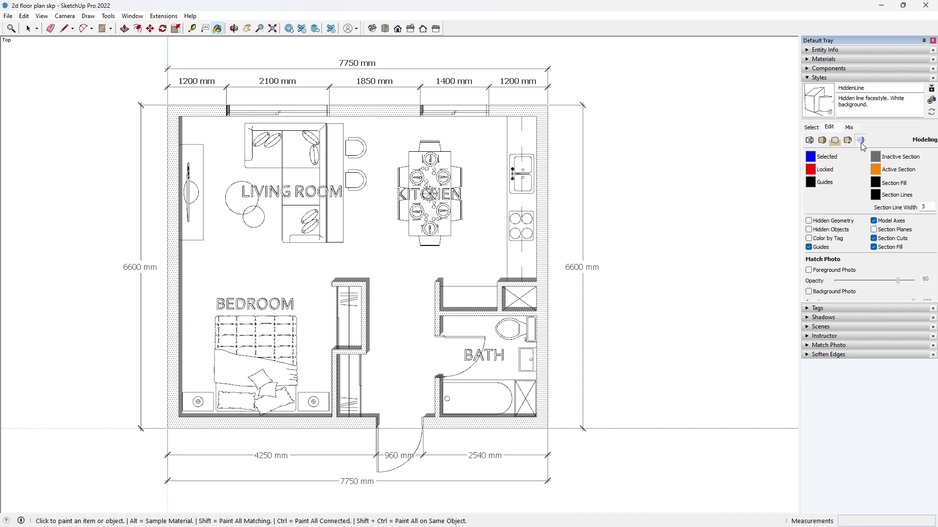
left_click(825, 142)
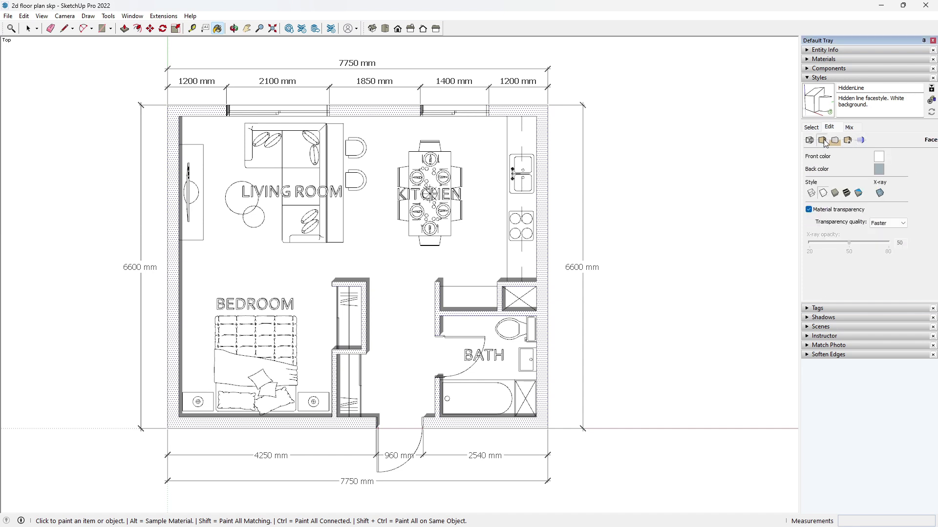
left_click(836, 193)
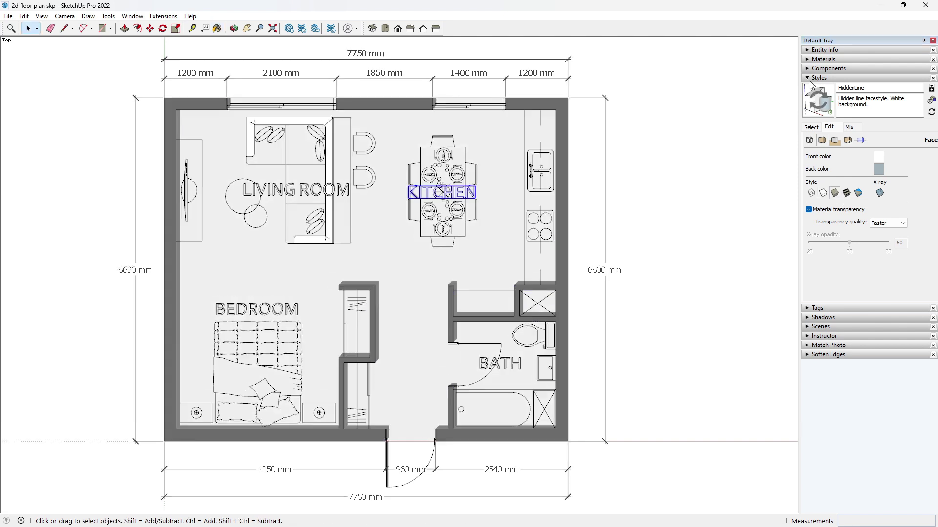
left_click(833, 77)
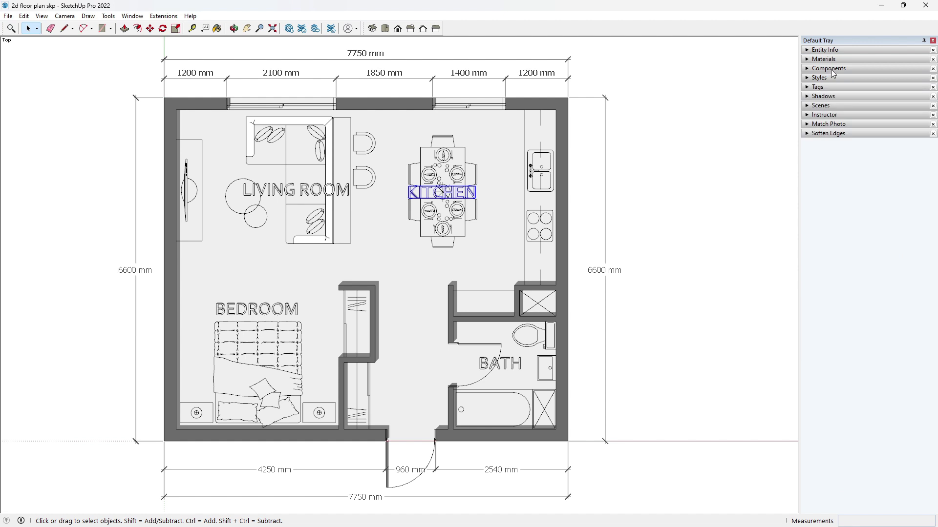
- Paint the KITCHEN, LIVING ROOM, BEDROOM and BATH 3D texts with Color M05
left_click(833, 60)
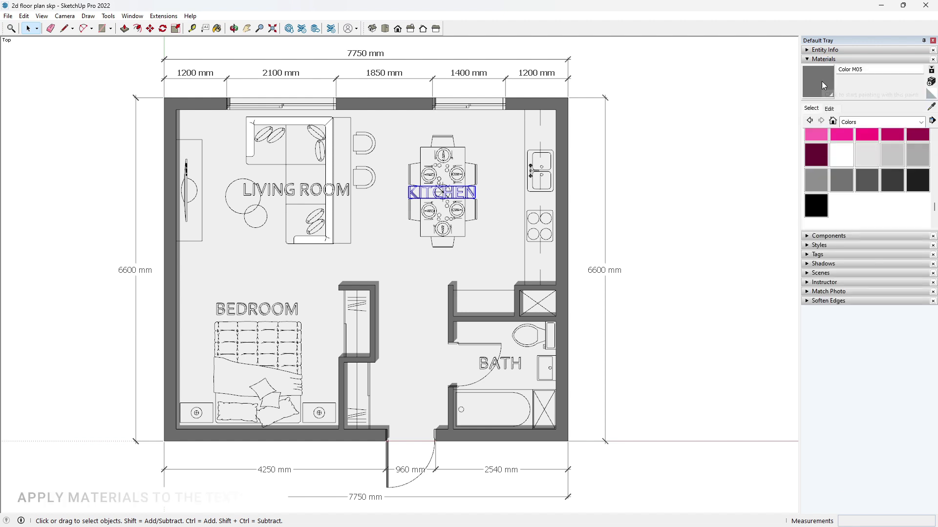
left_click(415, 189)
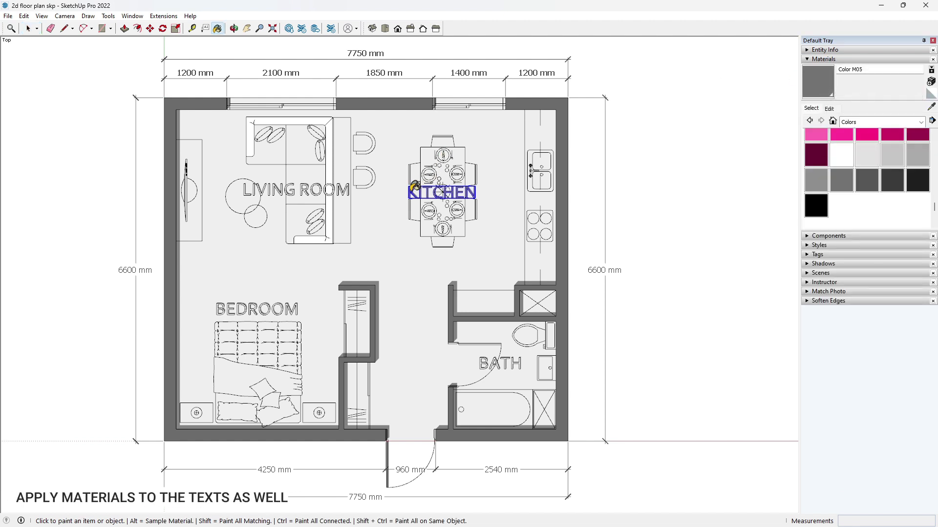
left_click(266, 187)
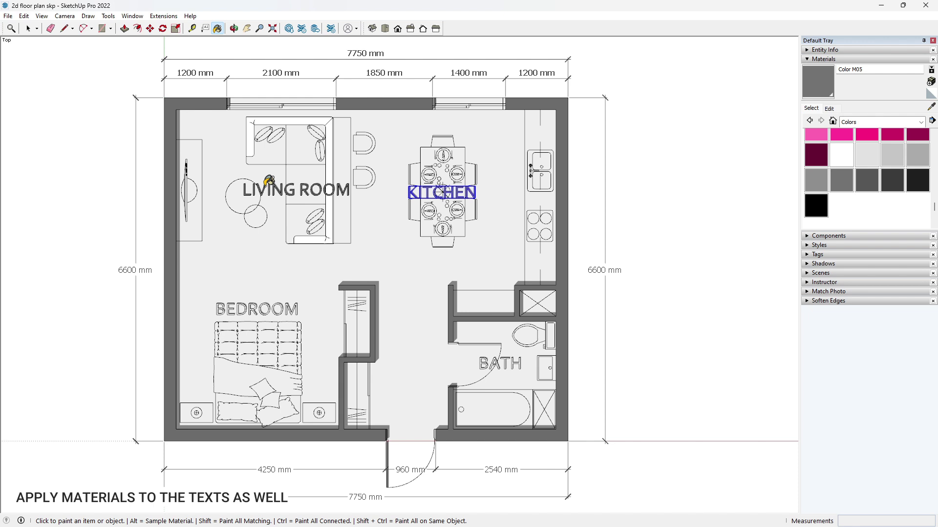
left_click(278, 303)
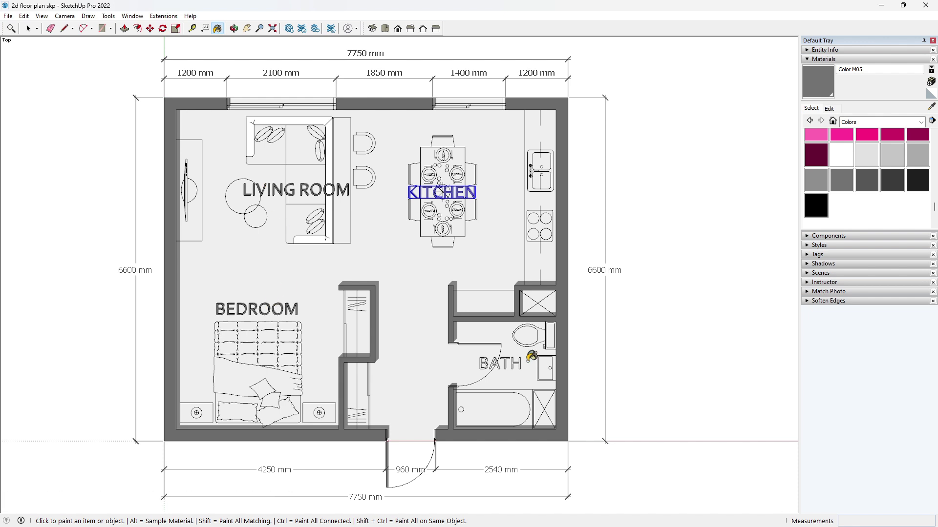
left_click(494, 357)
left_click(29, 28)
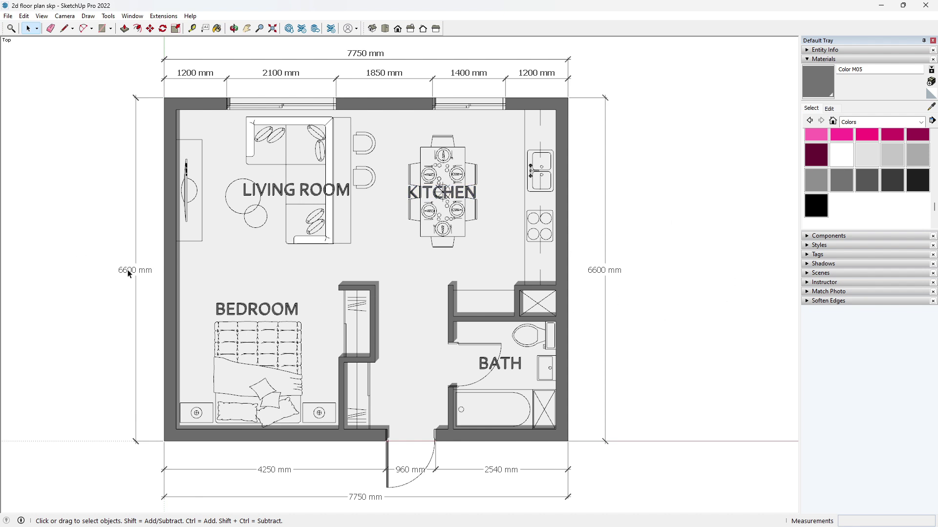
- Set the 6600 mm dimension on the bedroom side to Tahoma Bold and align its text to the dimension, outside the line
left_click(821, 59)
left_click(828, 50)
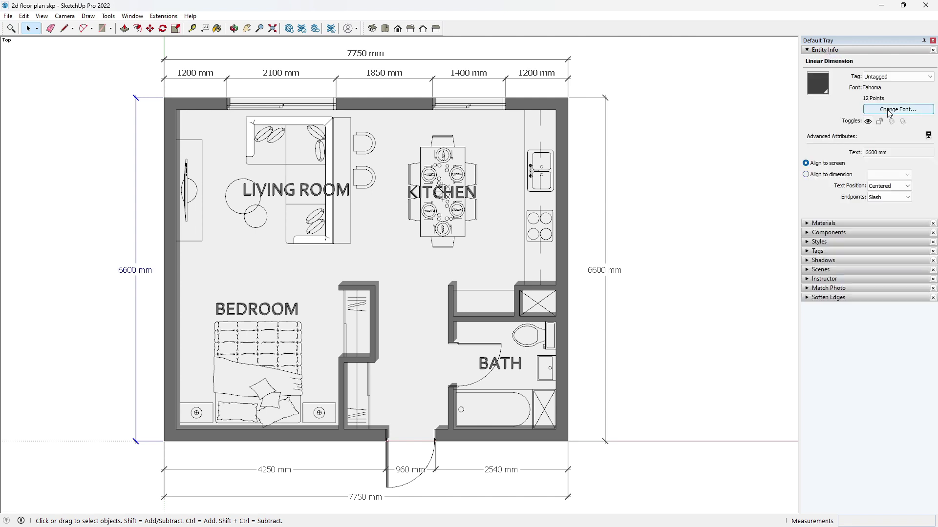
left_click(899, 110)
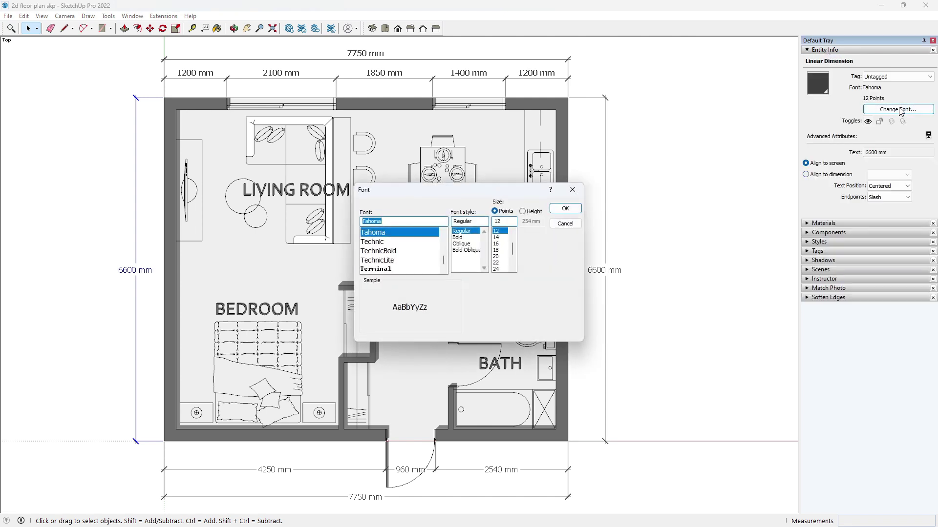
left_click(459, 237)
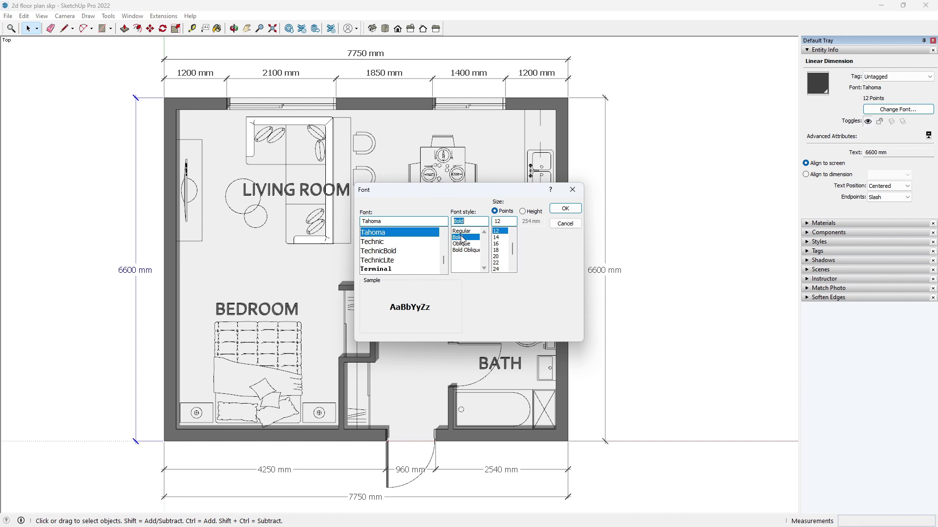
left_click(565, 209)
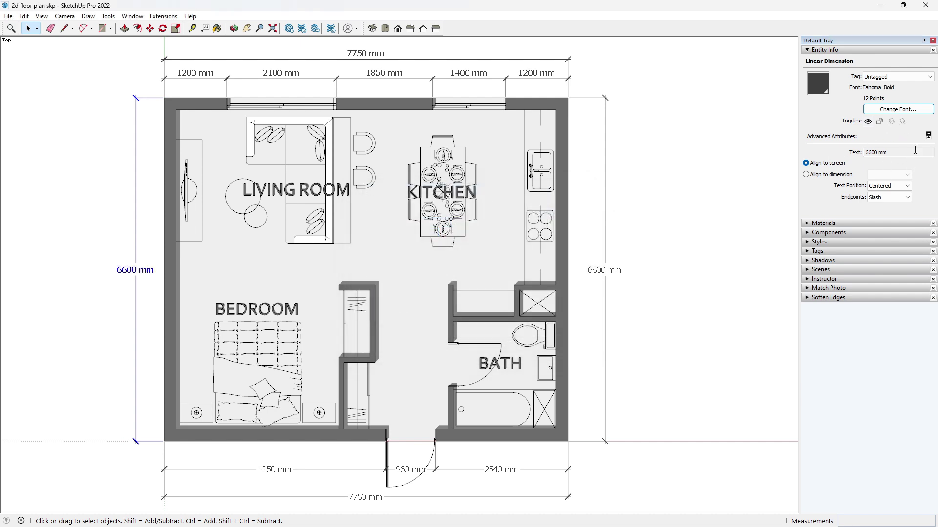
left_click(807, 175)
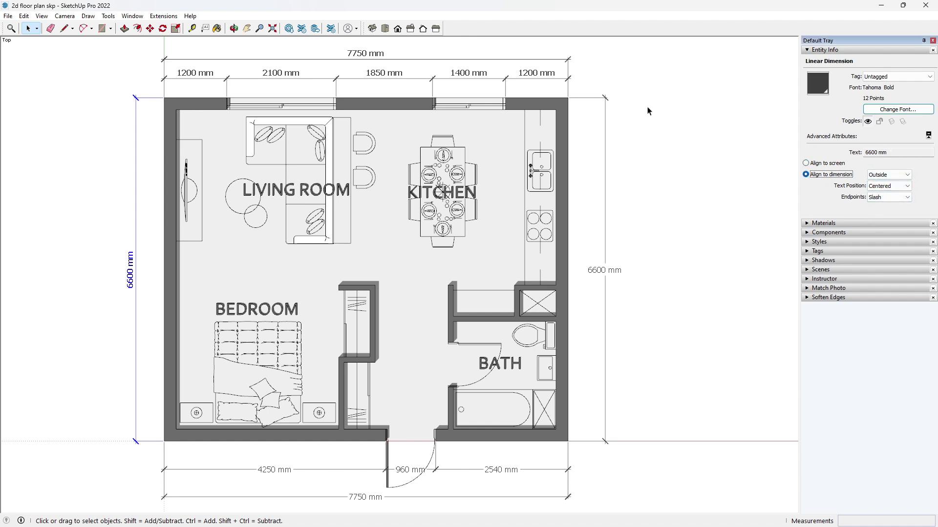
- Set the kitchen-side 6600 mm dimension and the four entrance-side dimensions to Tahoma Bold, with text aligned to the dimension, outside the line
left_click(605, 273)
scroll(605, 275, "down", 1)
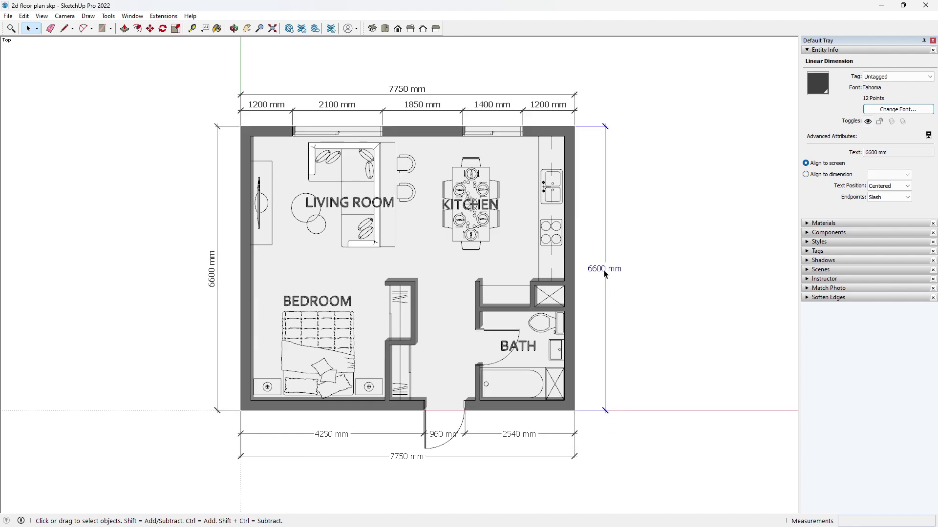
left_click_drag(548, 429, 416, 454)
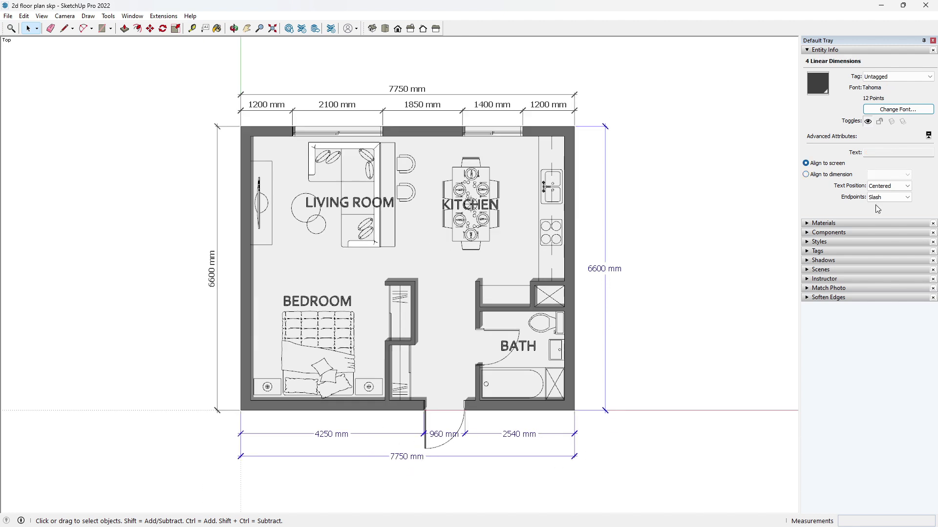
left_click(911, 111)
left_click(464, 238)
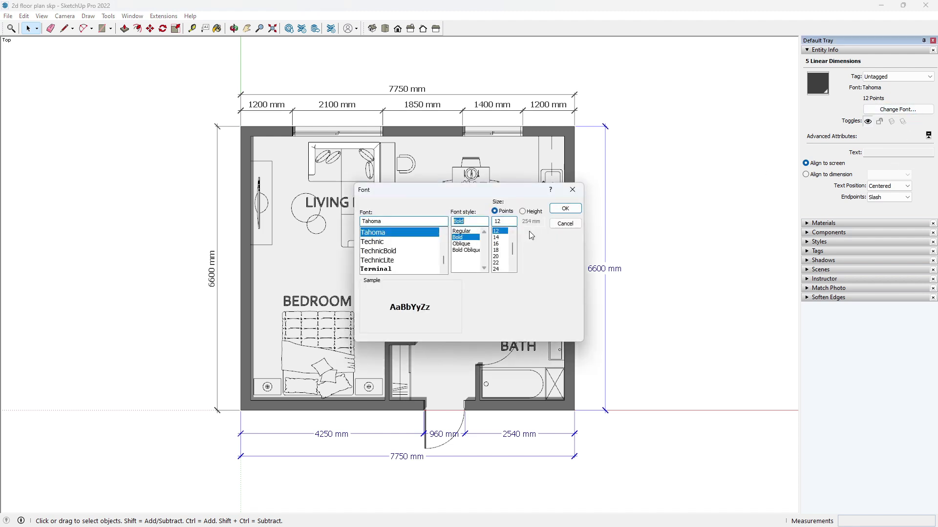
left_click(565, 208)
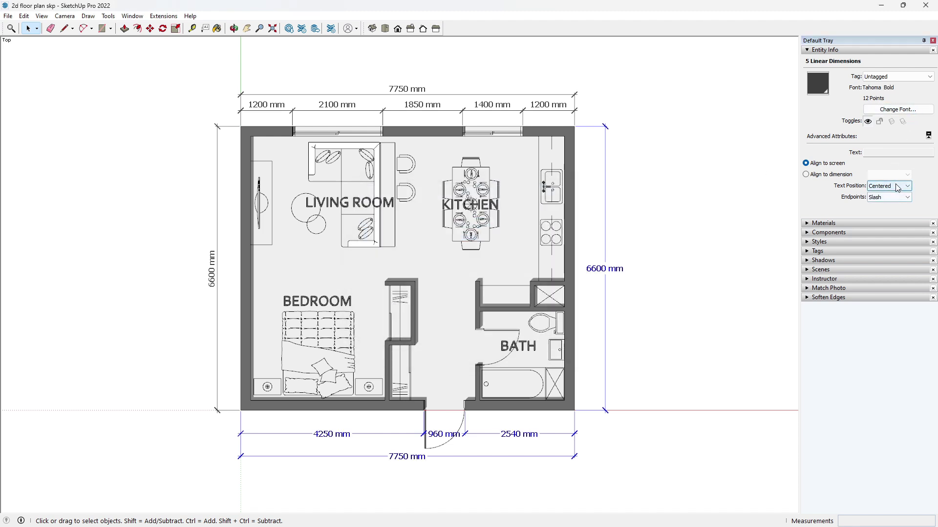
left_click(834, 177)
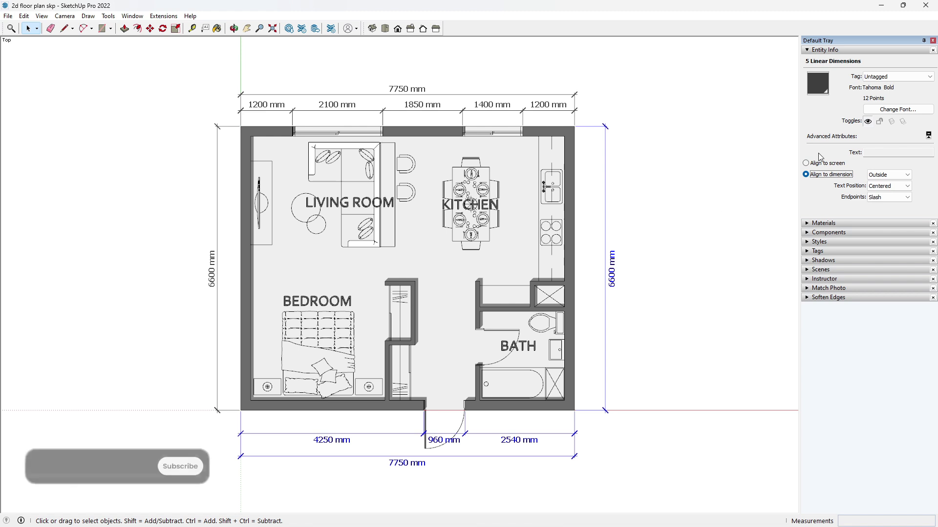
left_click(764, 174)
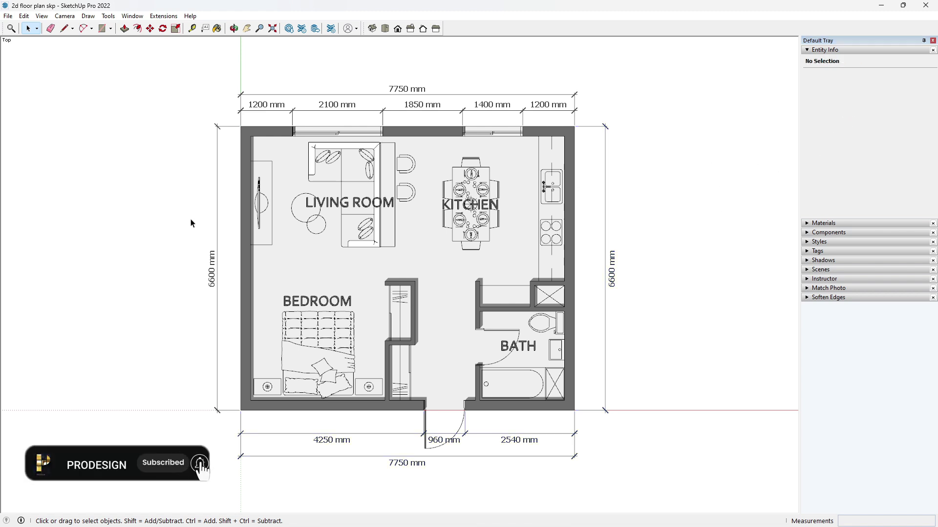
scroll(564, 370, "up", 1)
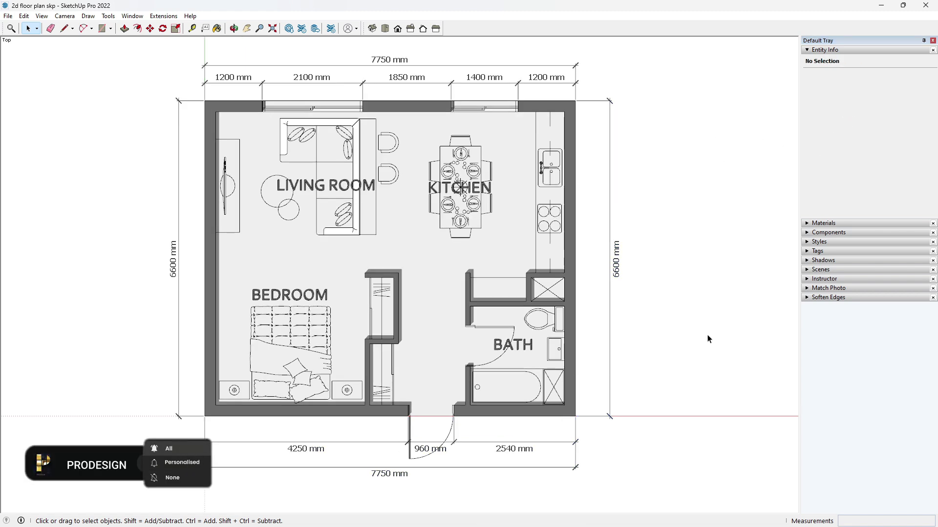
- Go through the saved scenes from Scene 1 to Scene 12 to examine the floor plan's stages in top and perspective views
left_click(824, 51)
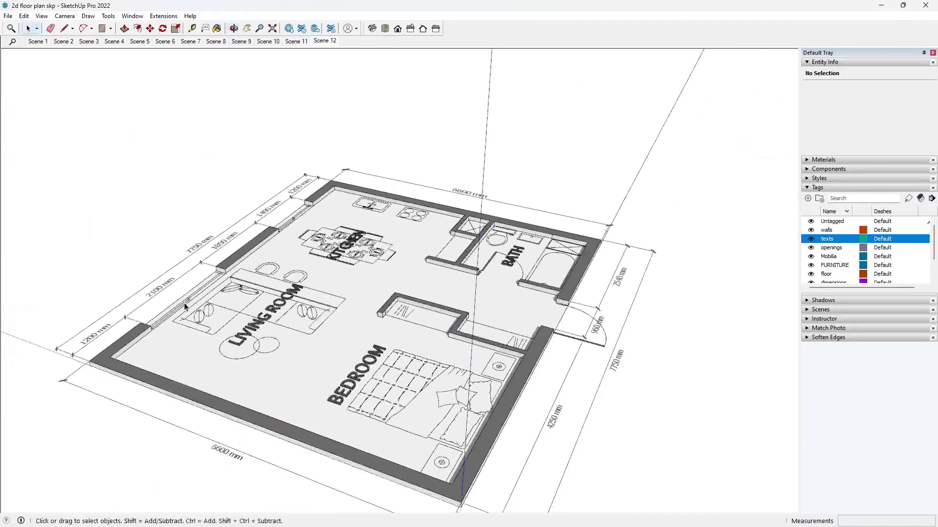
middle_click_drag(294, 345, 395, 317)
left_click(37, 41)
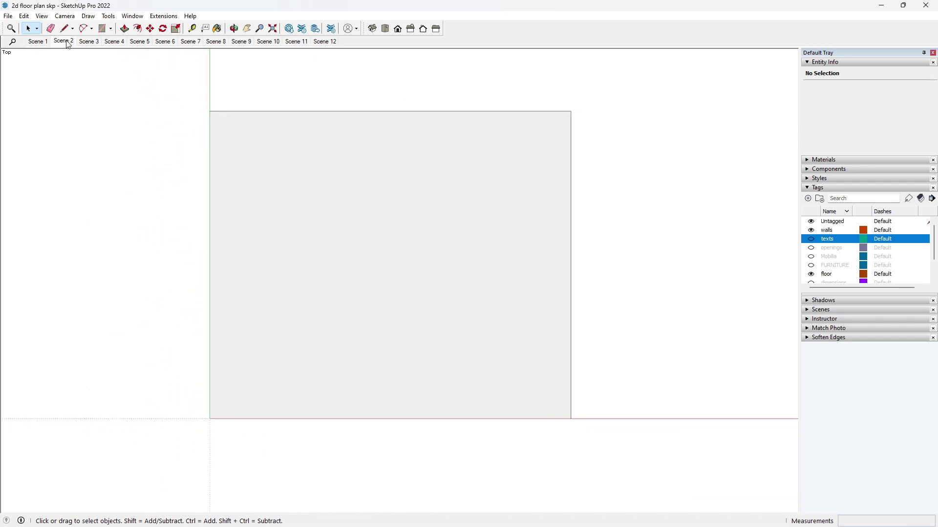
left_click(63, 41)
left_click(88, 41)
left_click(114, 41)
left_click(136, 43)
left_click(167, 43)
left_click(191, 43)
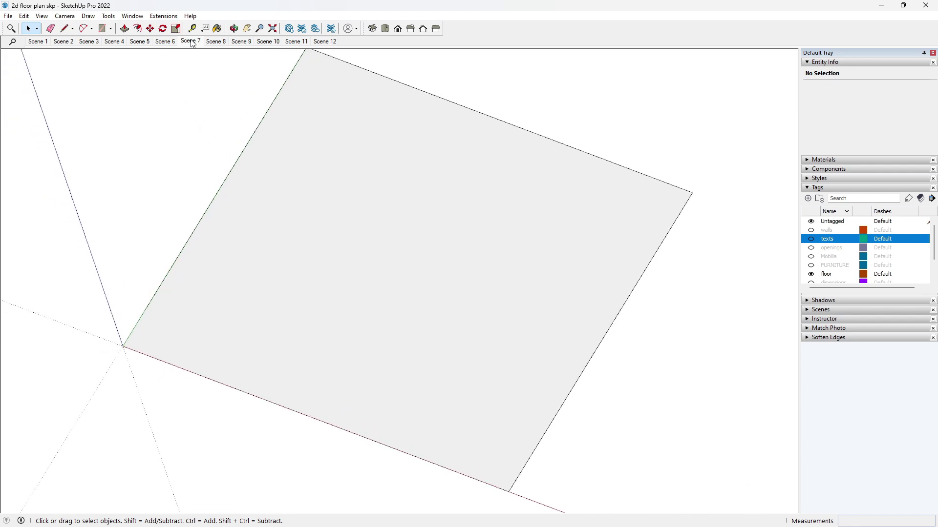
left_click(217, 42)
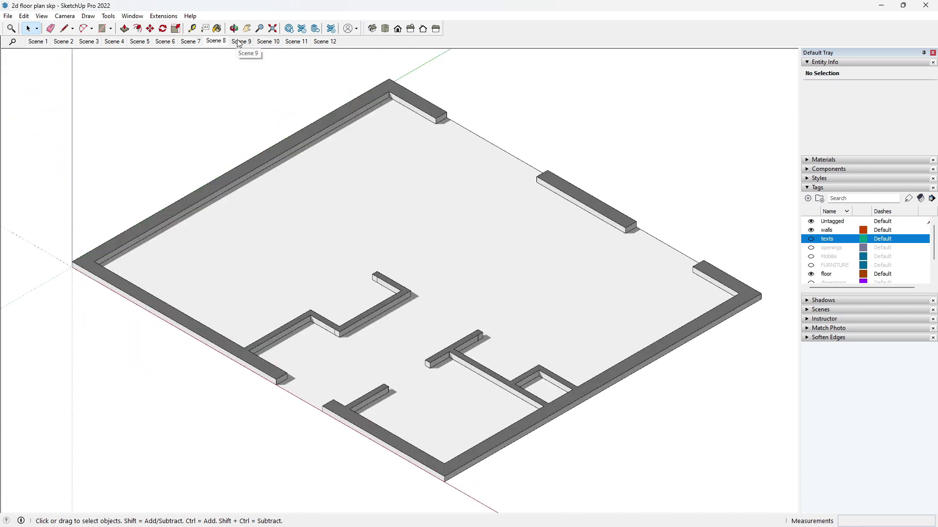
left_click(241, 42)
left_click(268, 42)
left_click(297, 42)
left_click(325, 41)
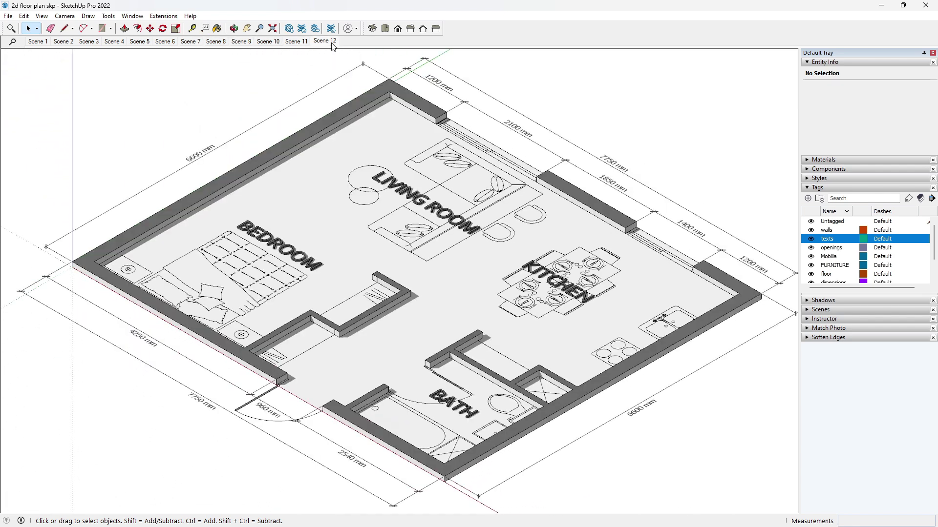